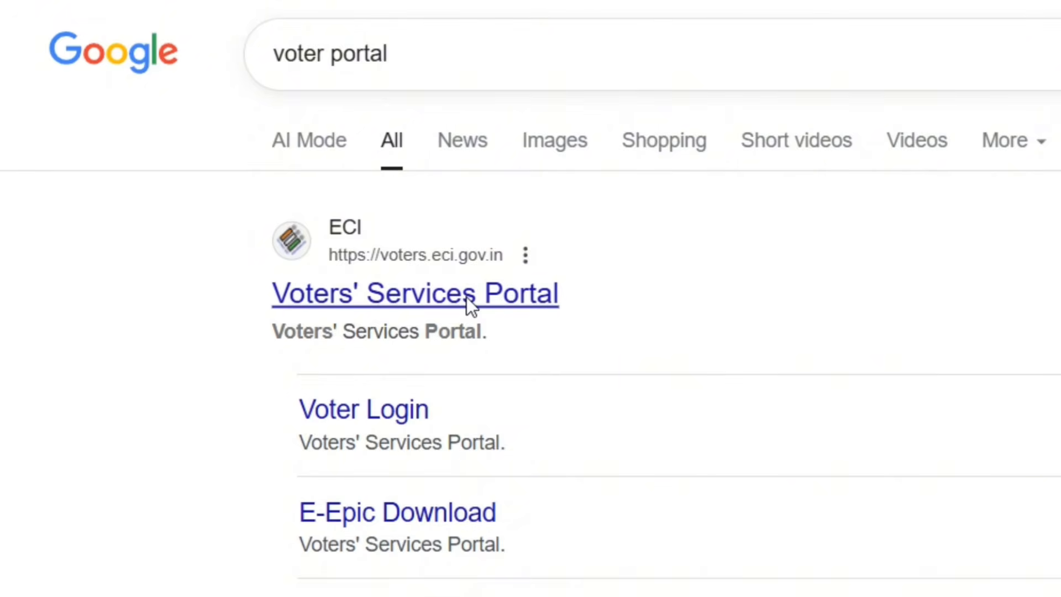
- Open the 'Voters' Services Portal' result for voters.eci.gov.in from the Google results
left_click(467, 297)
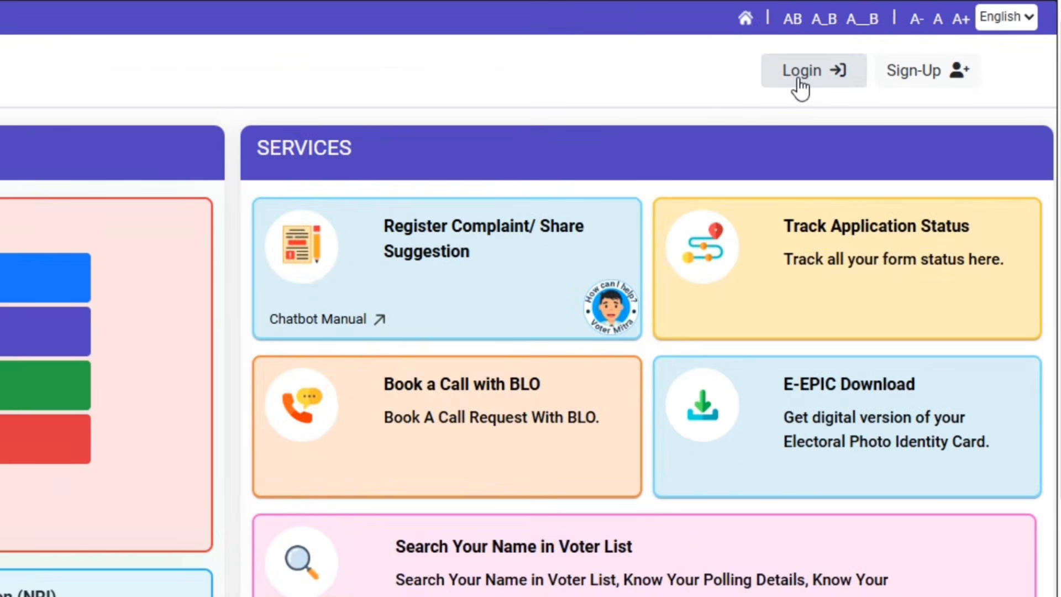
- Enlarge the page, glance at the Sign-Up form, then switch to the resident elector Login form
key("ctrl+plus")
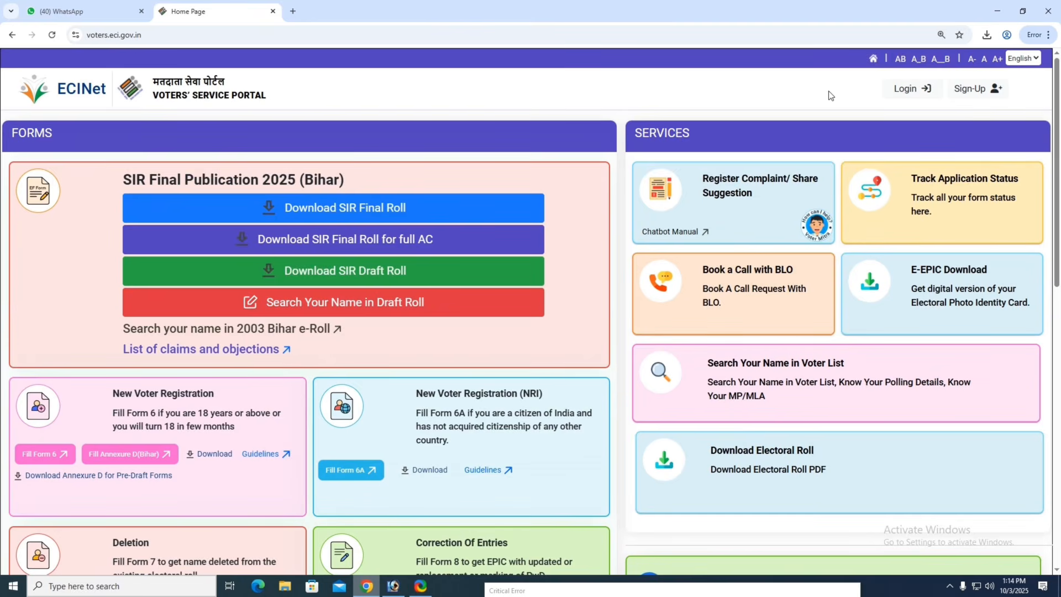
left_click(970, 90)
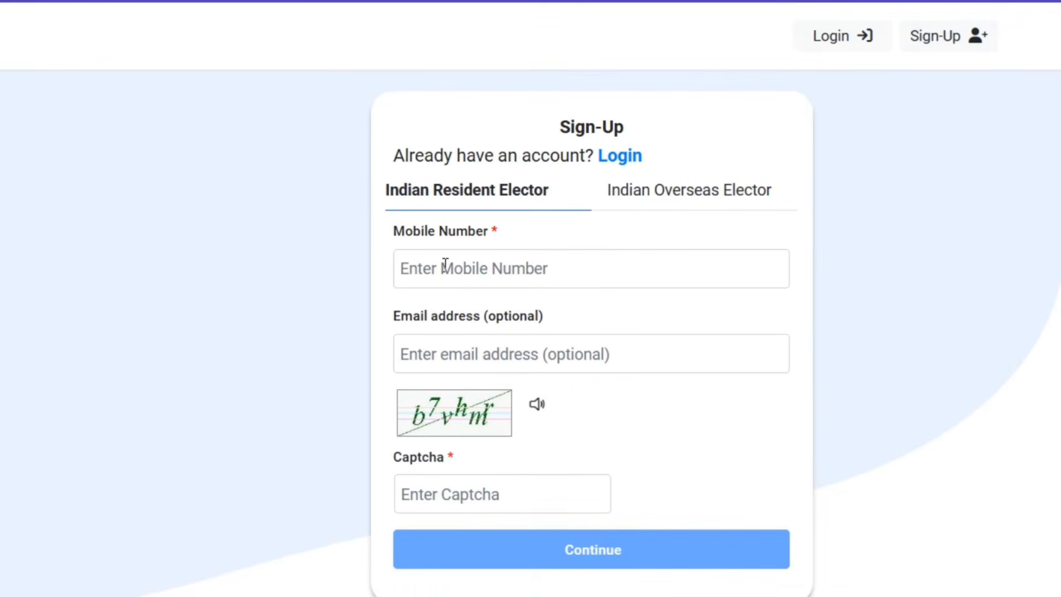
left_click(444, 265)
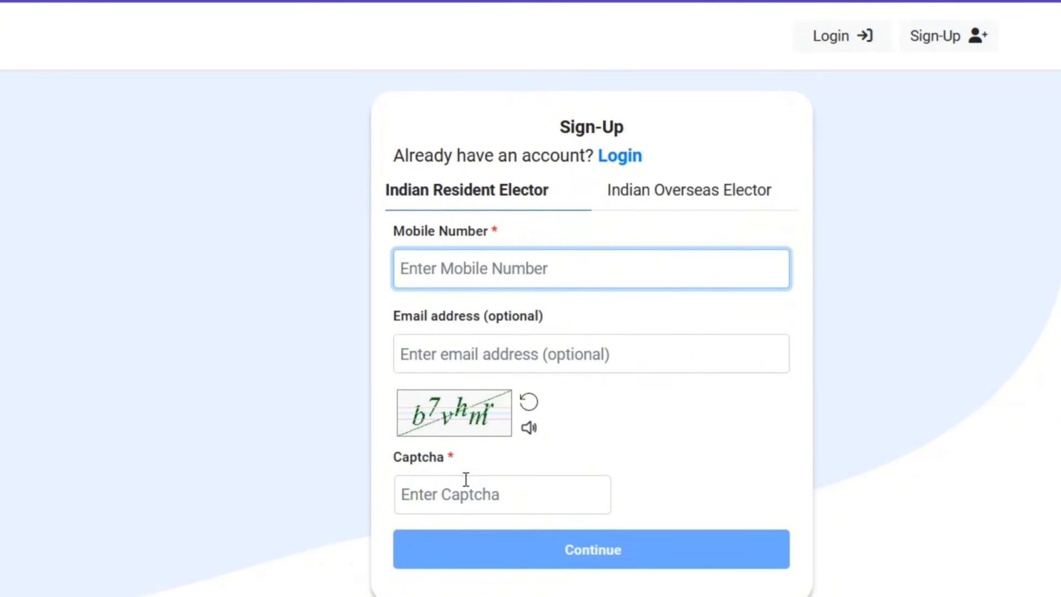
left_click(467, 503)
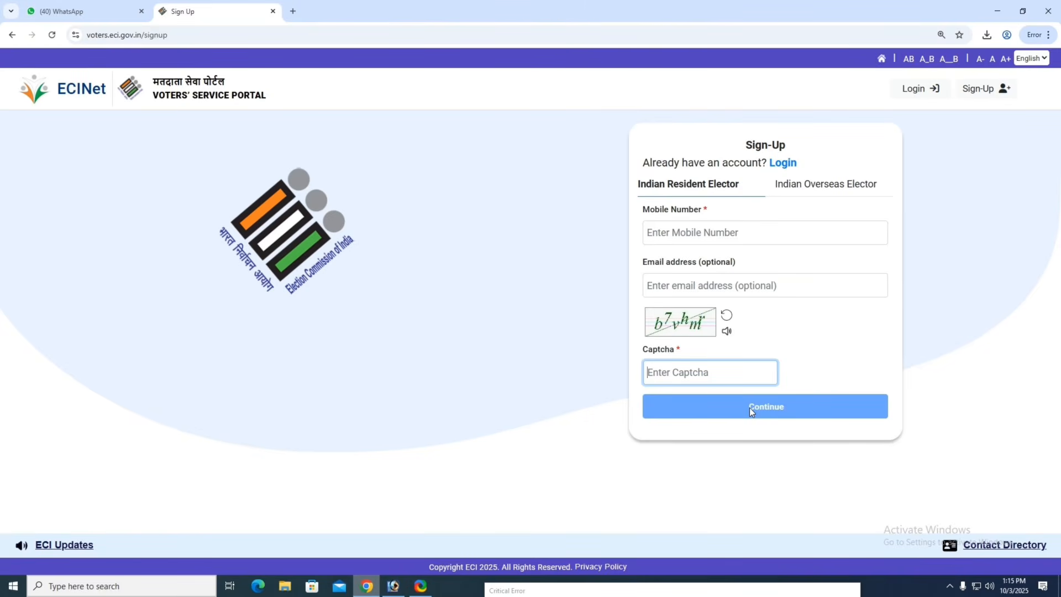
left_click(790, 164)
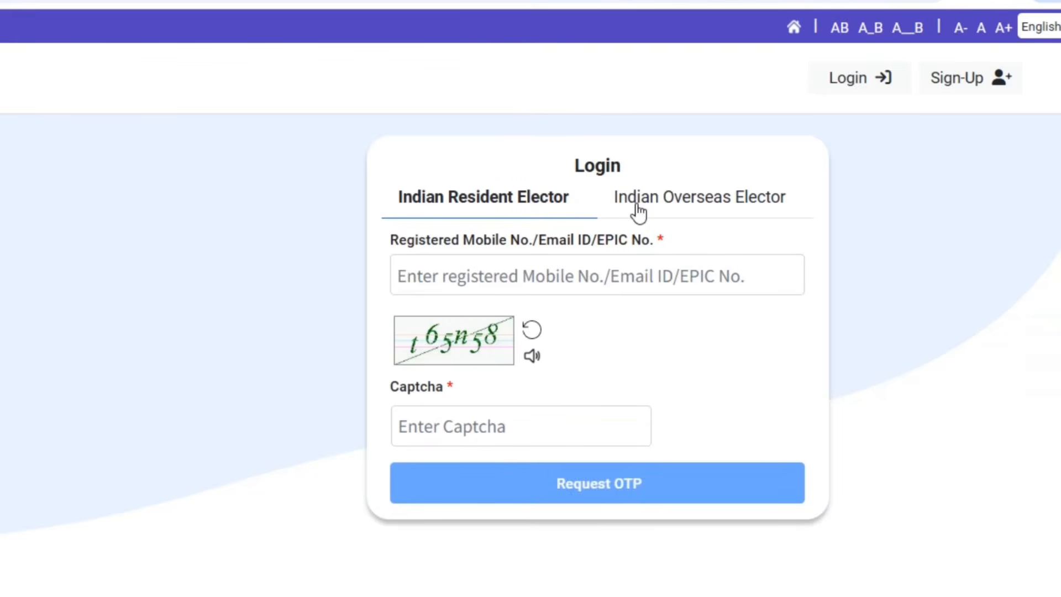
- Sign in with the registered mobile number, the captcha and the received one-time password
left_click(528, 267)
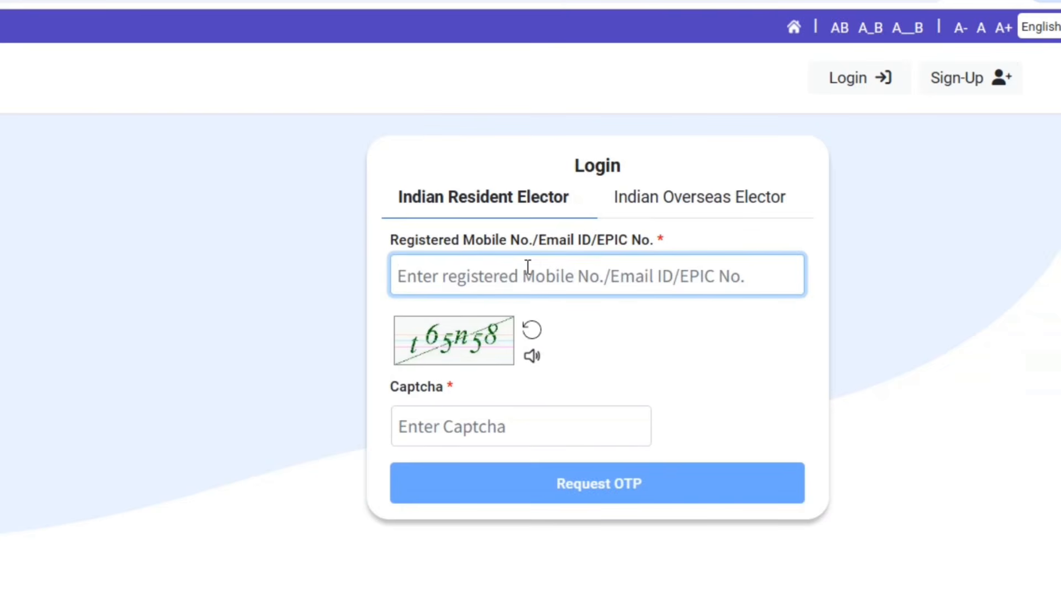
type("8670")
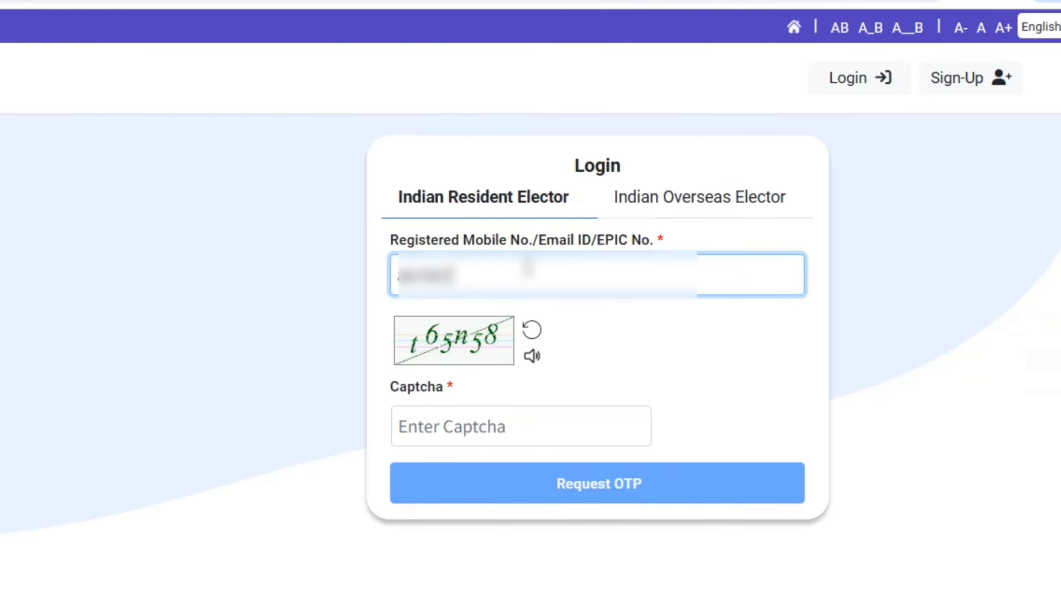
left_click(436, 435)
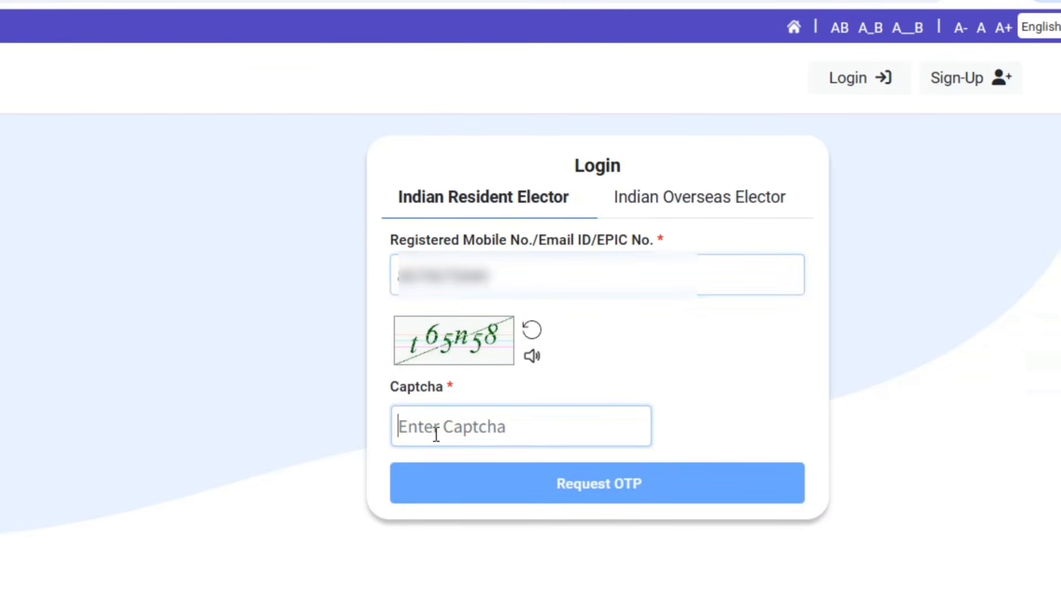
type("t6")
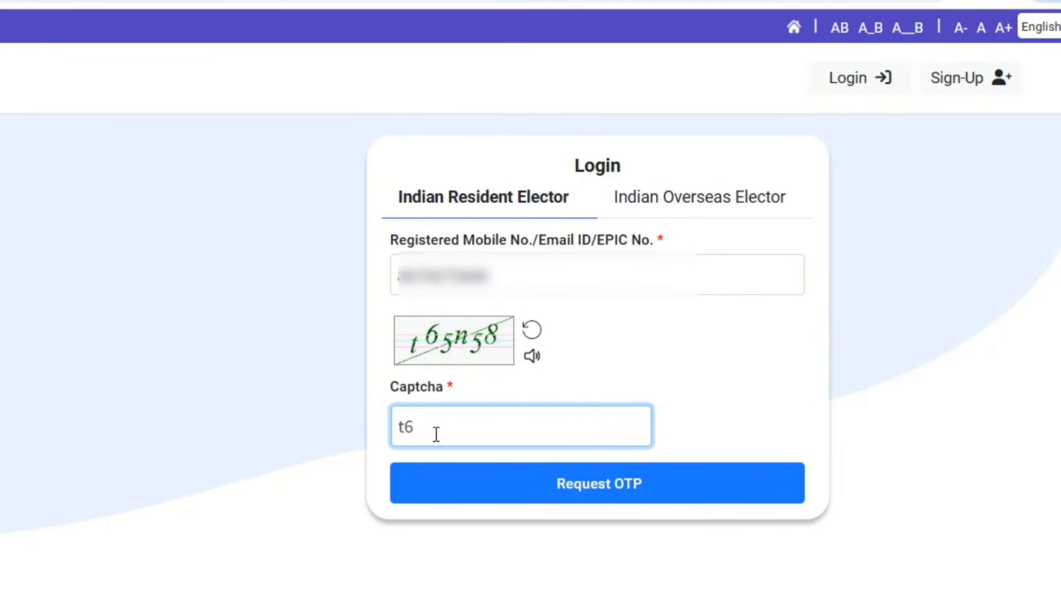
type("5n58")
left_click(566, 488)
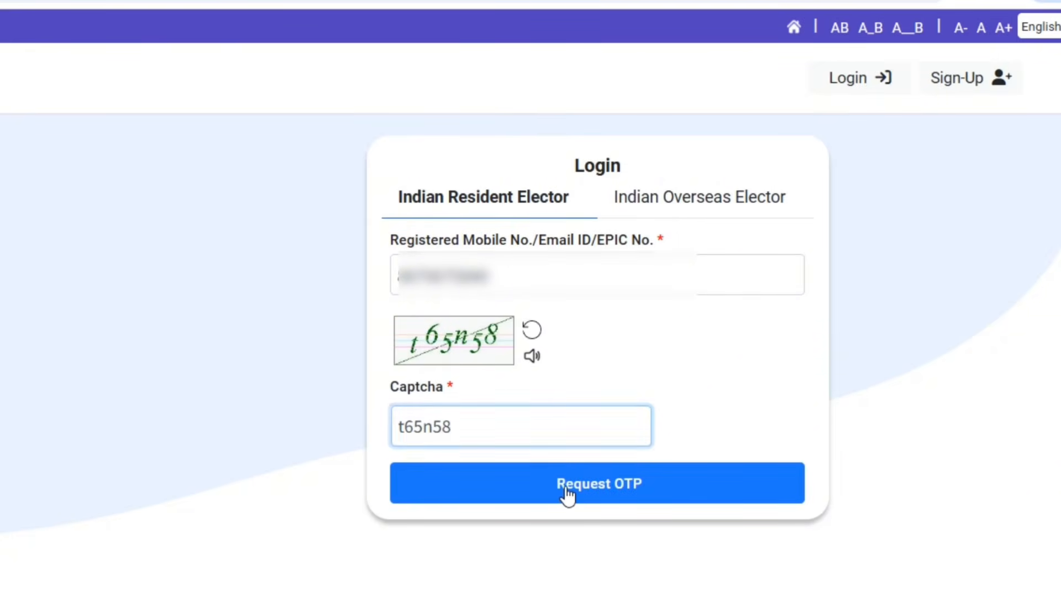
left_click(503, 284)
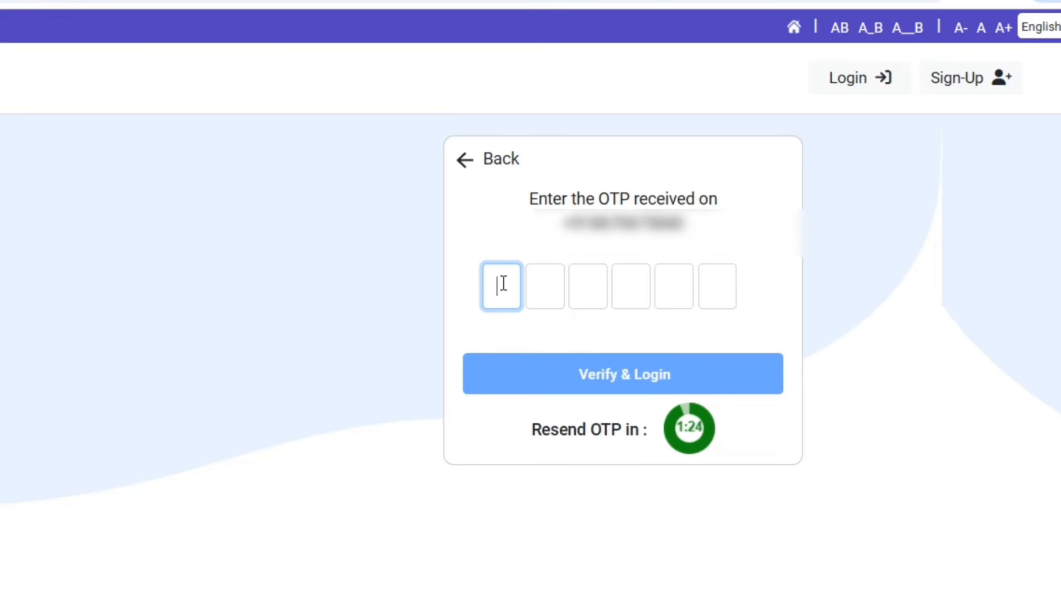
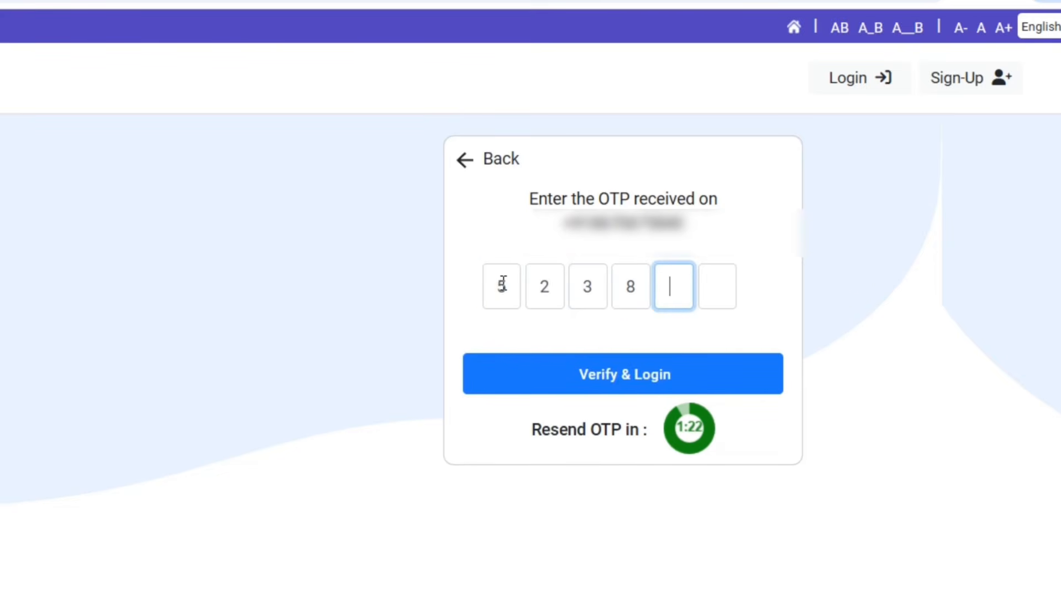
left_click(571, 374)
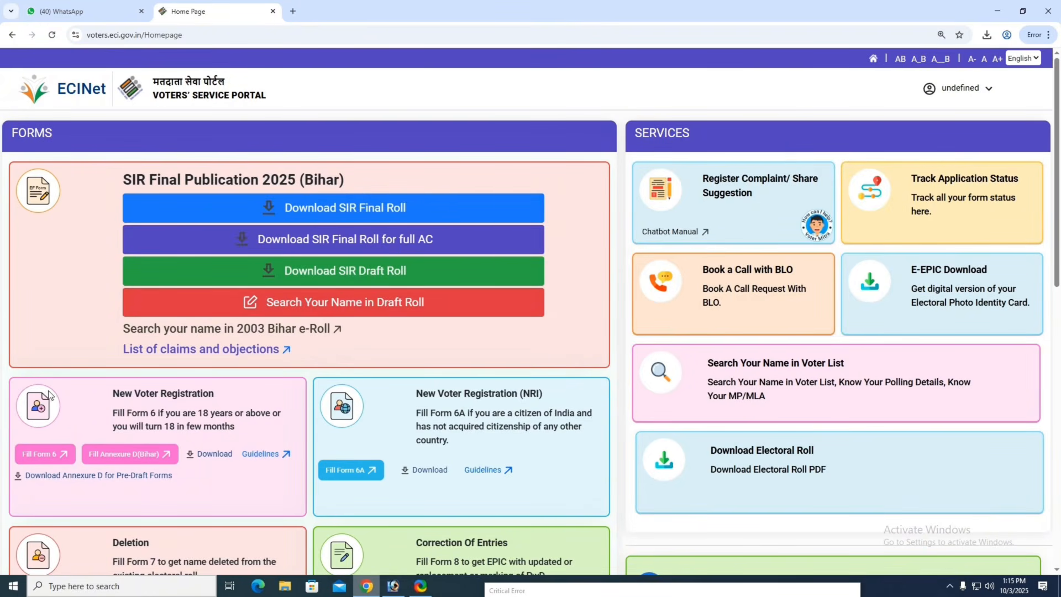
- Scroll to the New Voter Registration card and start Fill Form 6
scroll(49, 393, "down", 3)
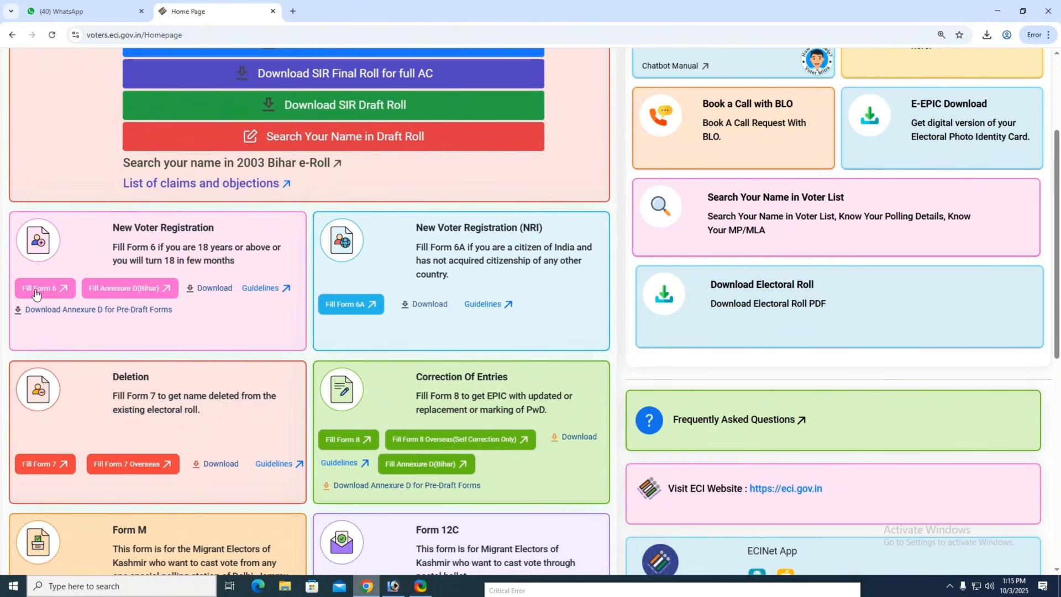
left_click_drag(113, 227, 222, 234)
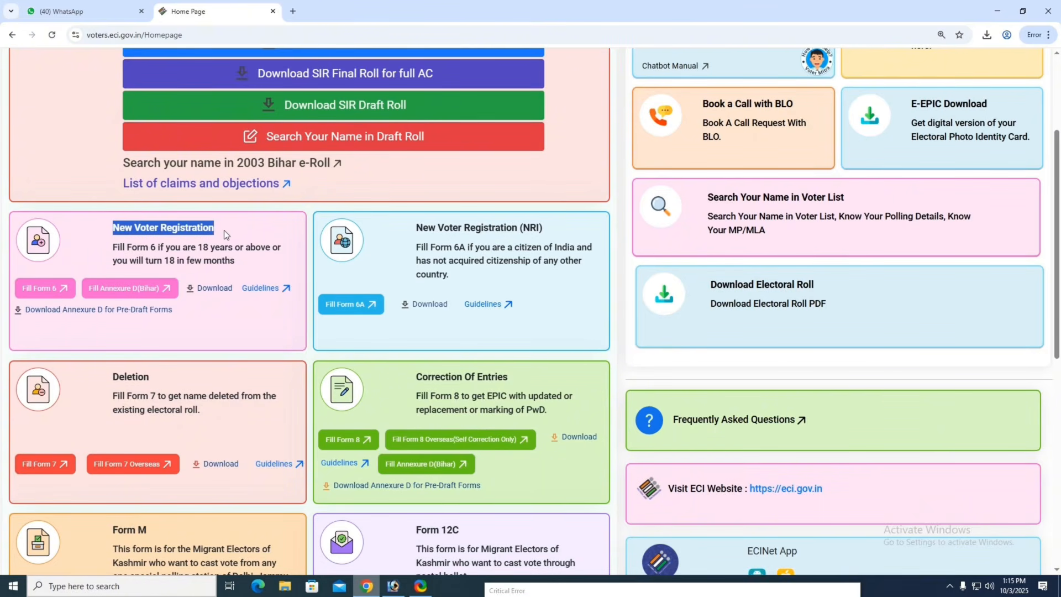
left_click(46, 288)
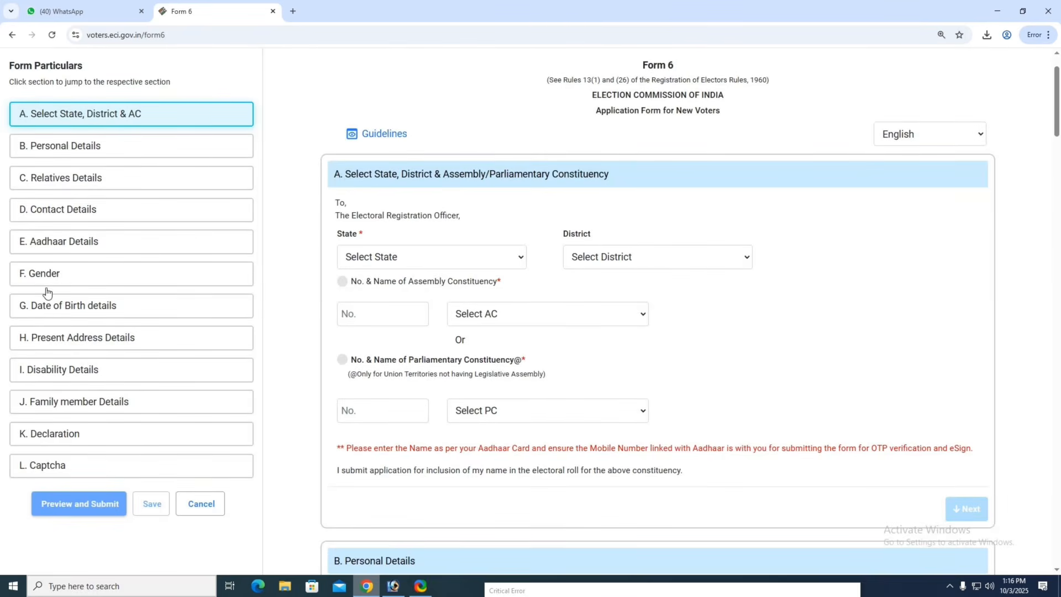
- Zoom the form to 150% and choose West Bengal, NADIA and 82 Chapra as state, district and AC
key("ctrl+plus")
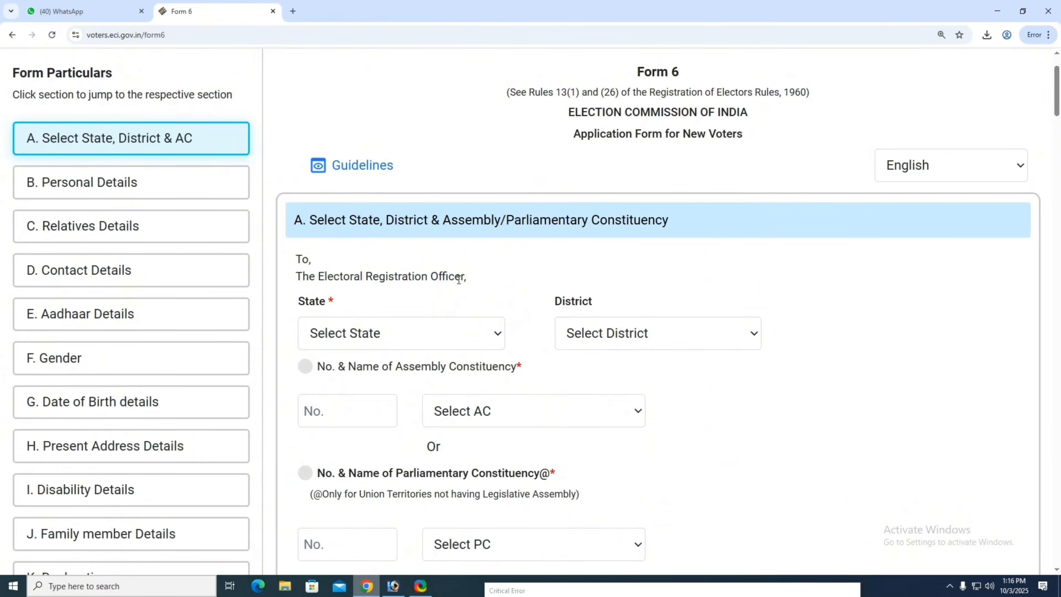
scroll(462, 321, "down", 1)
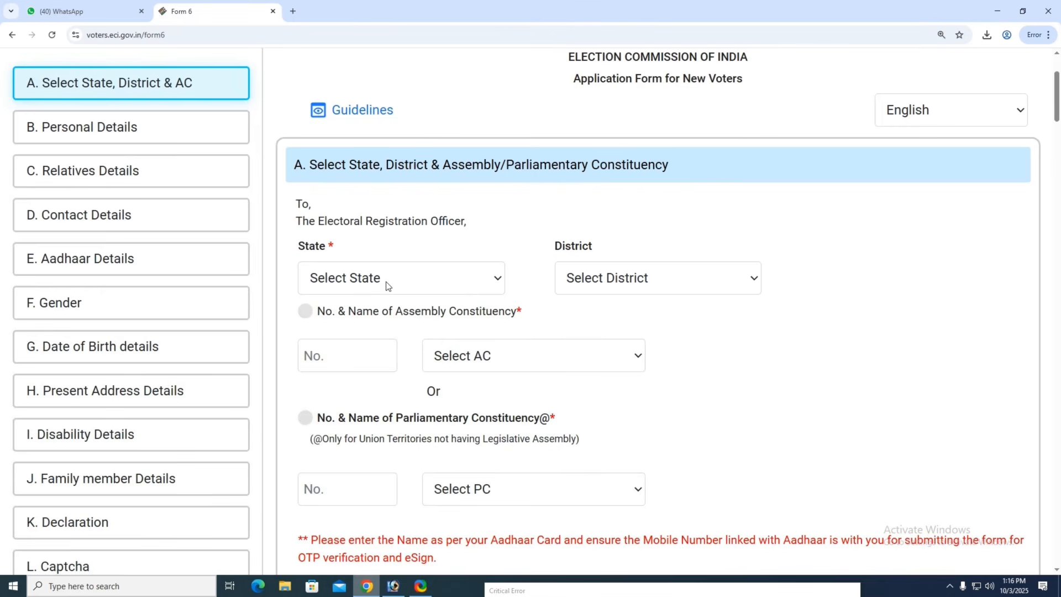
left_click(387, 285)
scroll(359, 403, "down", 5)
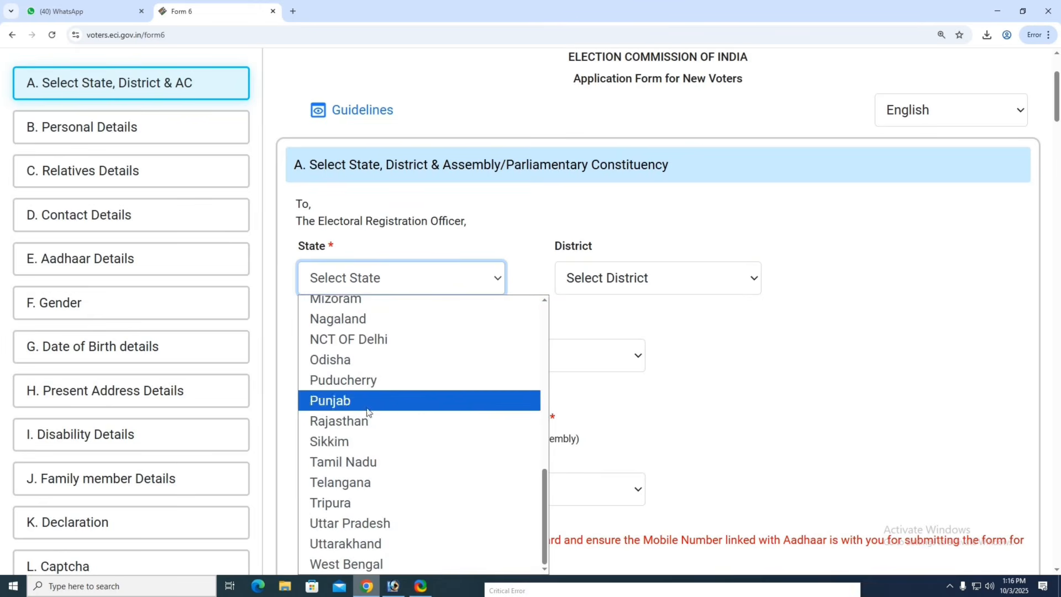
left_click(349, 564)
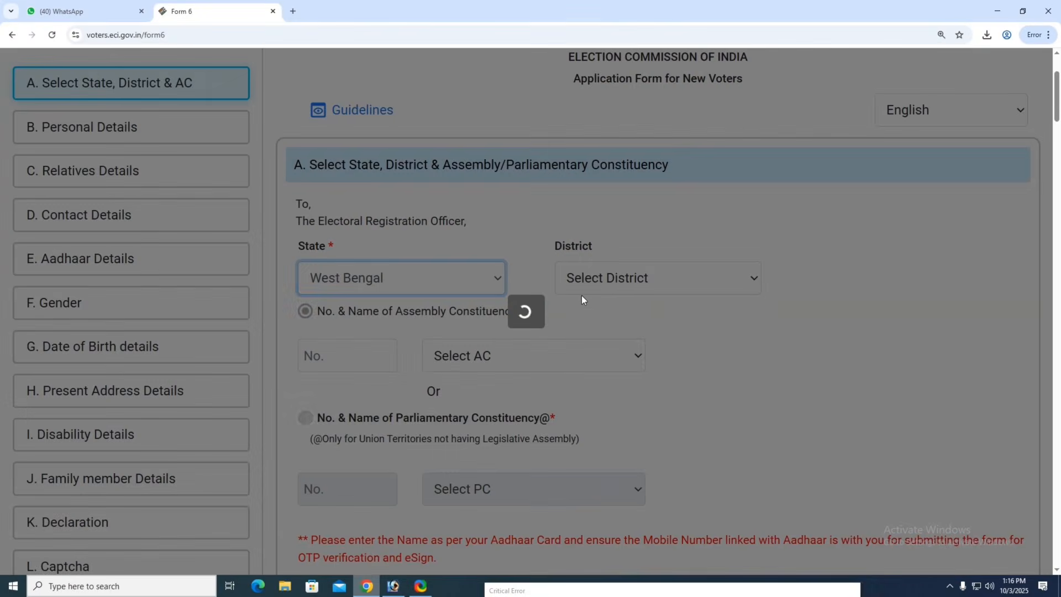
left_click(596, 280)
scroll(613, 414, "down", 4)
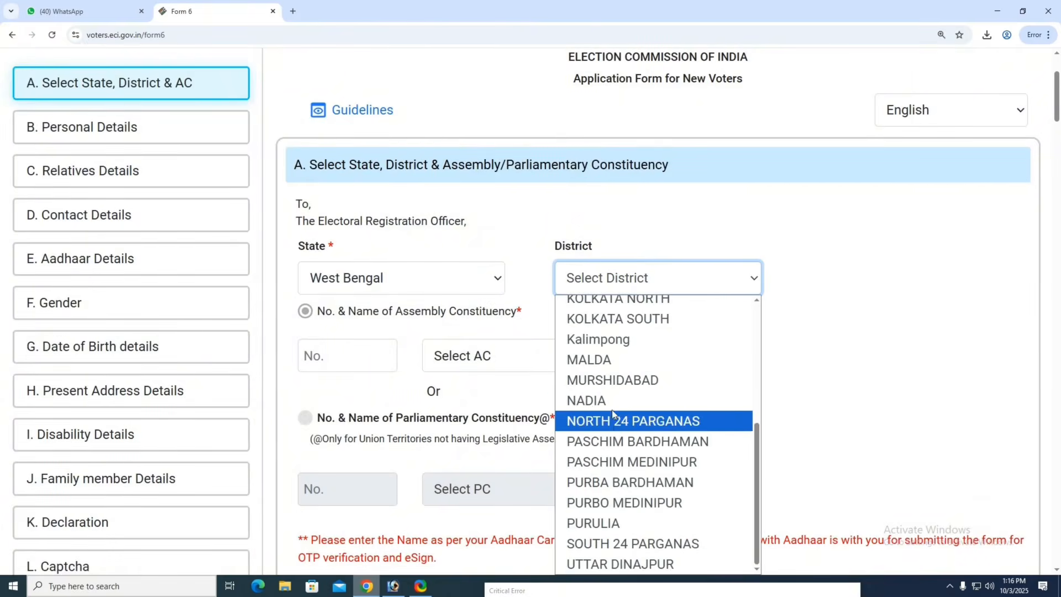
left_click(608, 402)
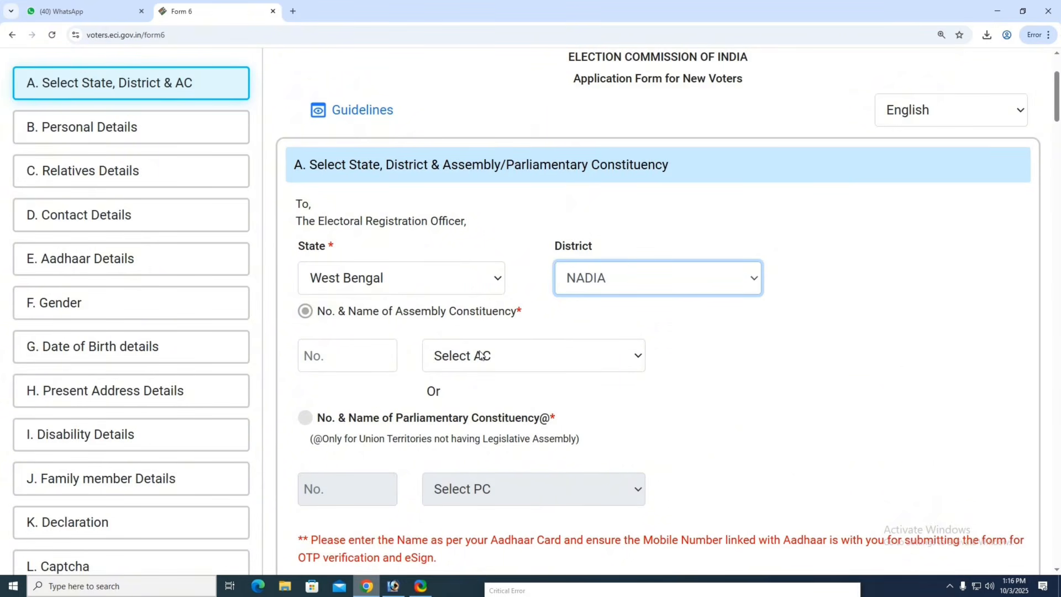
left_click(482, 356)
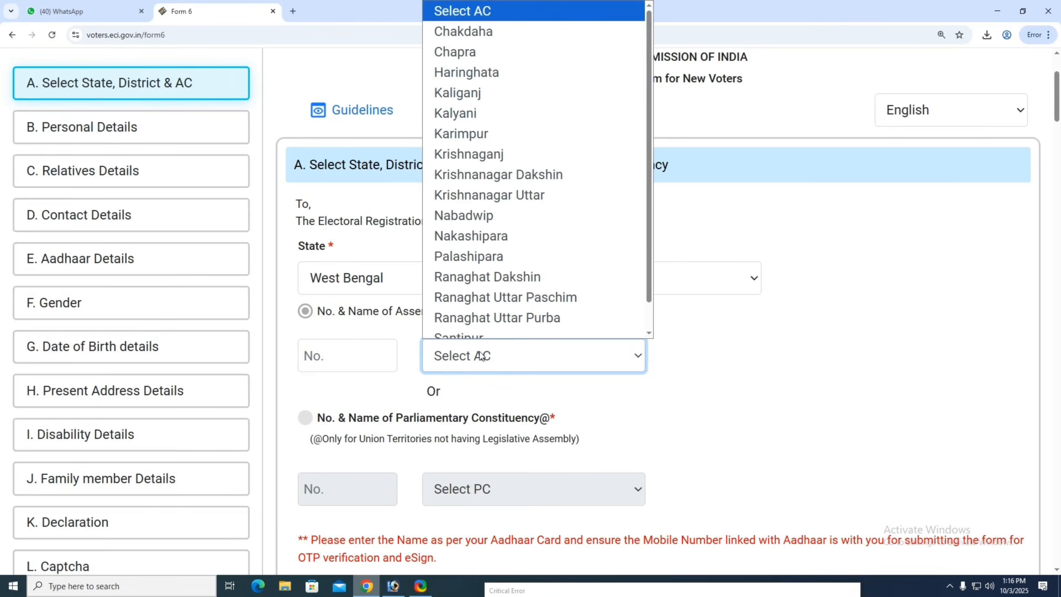
left_click(464, 42)
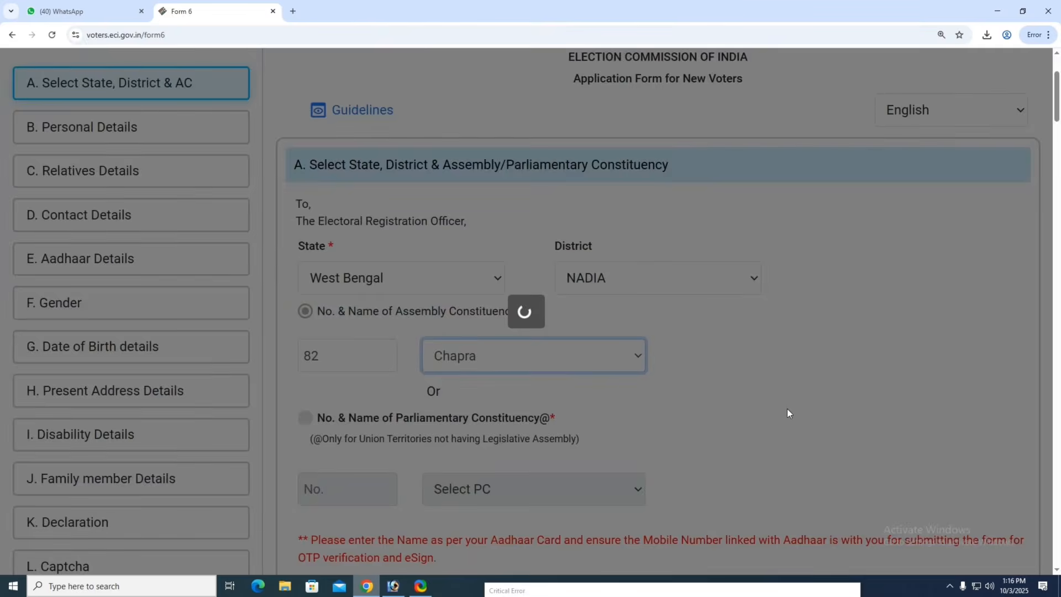
scroll(788, 412, "down", 4)
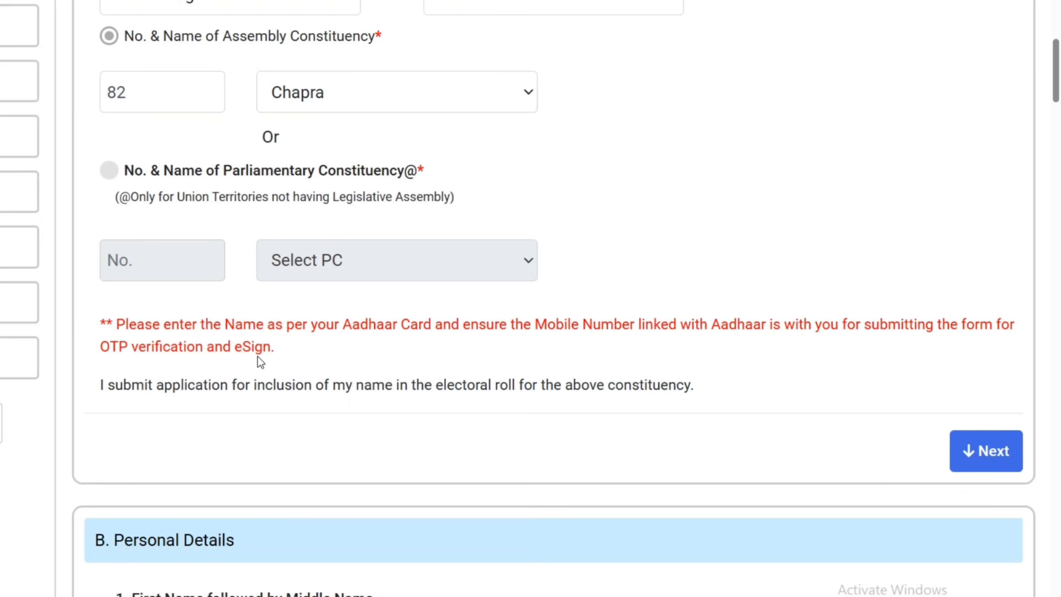
- Review the red notes on Aadhaar-matching names and OTP eSign, then proceed to B. Personal Details
left_click_drag(106, 329, 546, 343)
left_click(547, 347)
left_click_drag(205, 324, 458, 324)
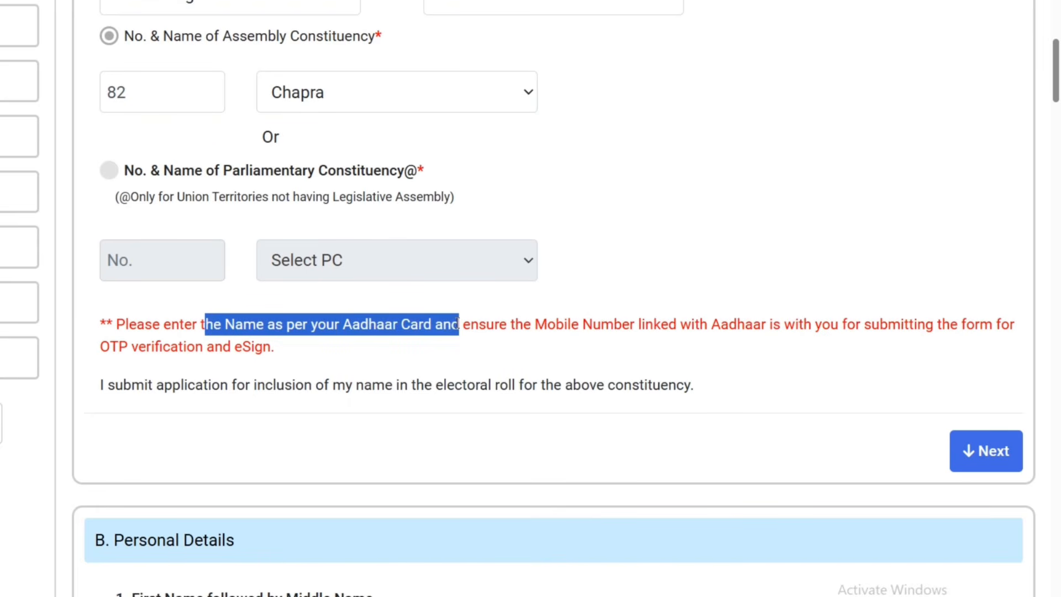
left_click(599, 353)
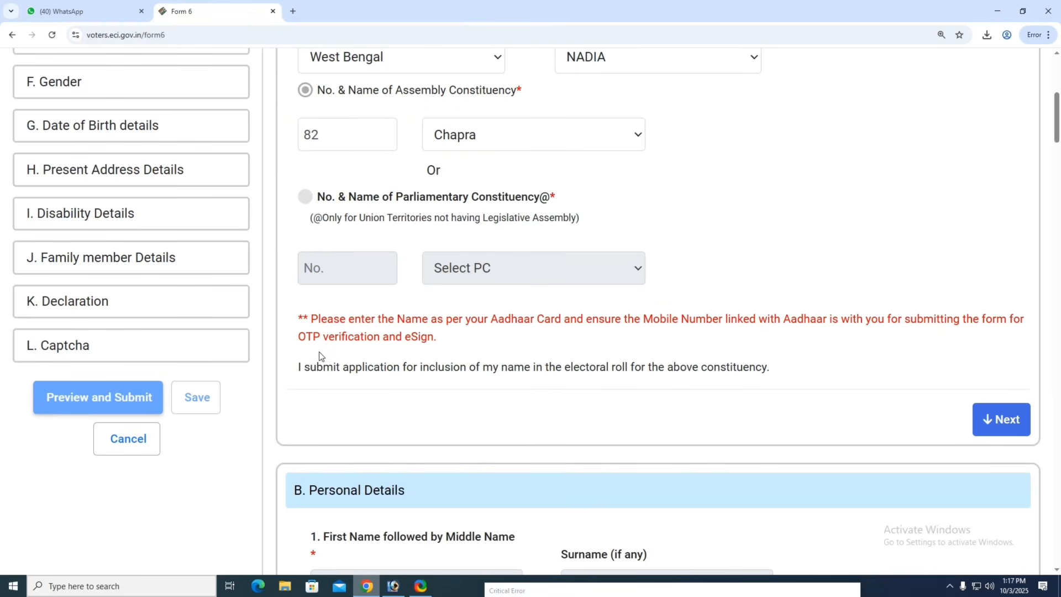
left_click_drag(132, 345, 278, 355)
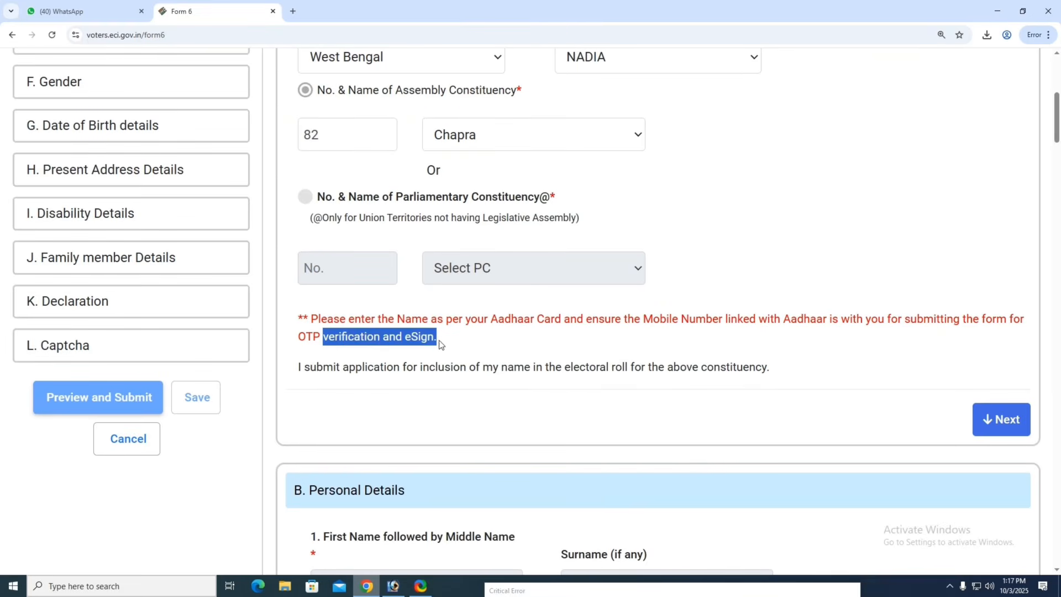
left_click(449, 346)
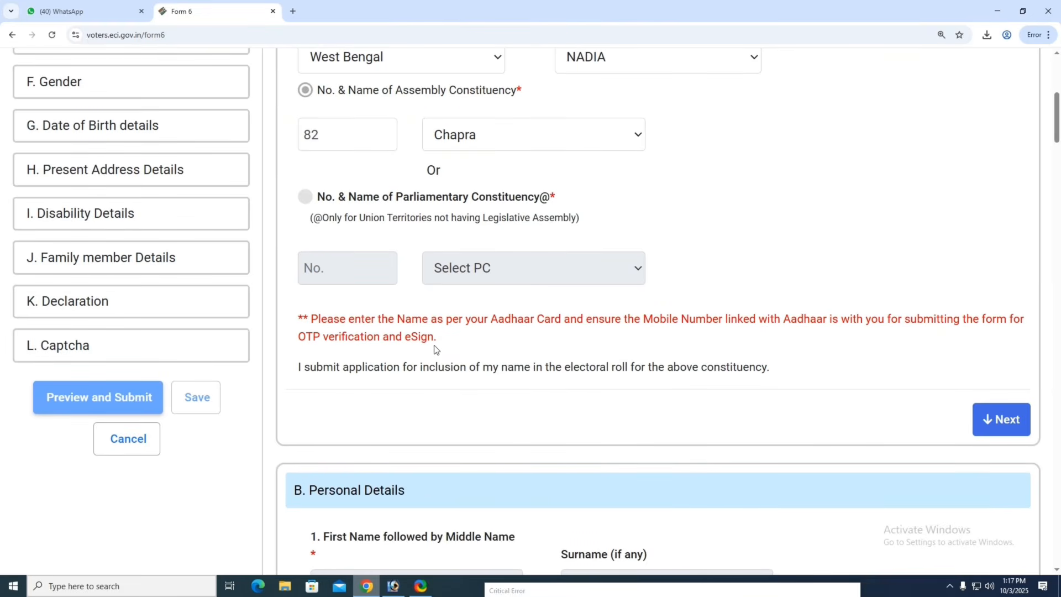
left_click(991, 419)
- Enter the applicant's first name and surname, letting the regional-script versions transliterate
left_click(397, 272)
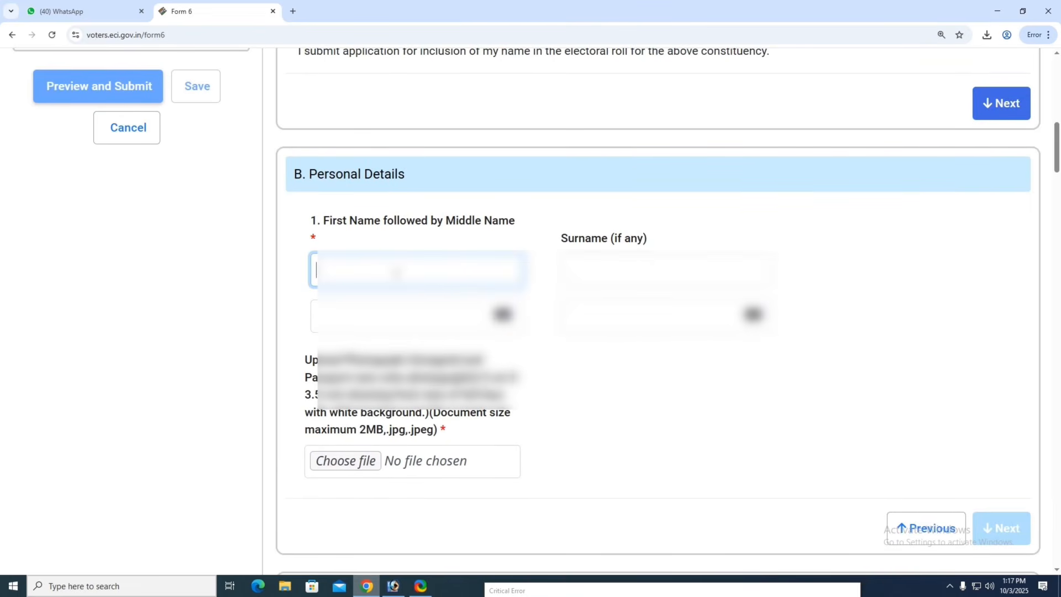
key("Tab")
key("Tab")
key("Tab")
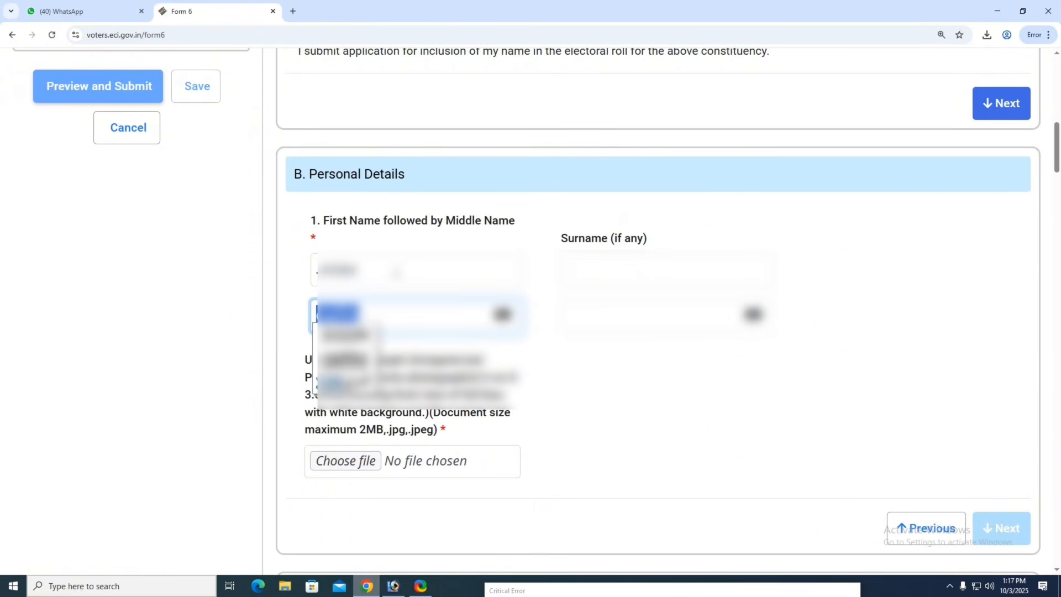
key("Tab")
key("Tab")
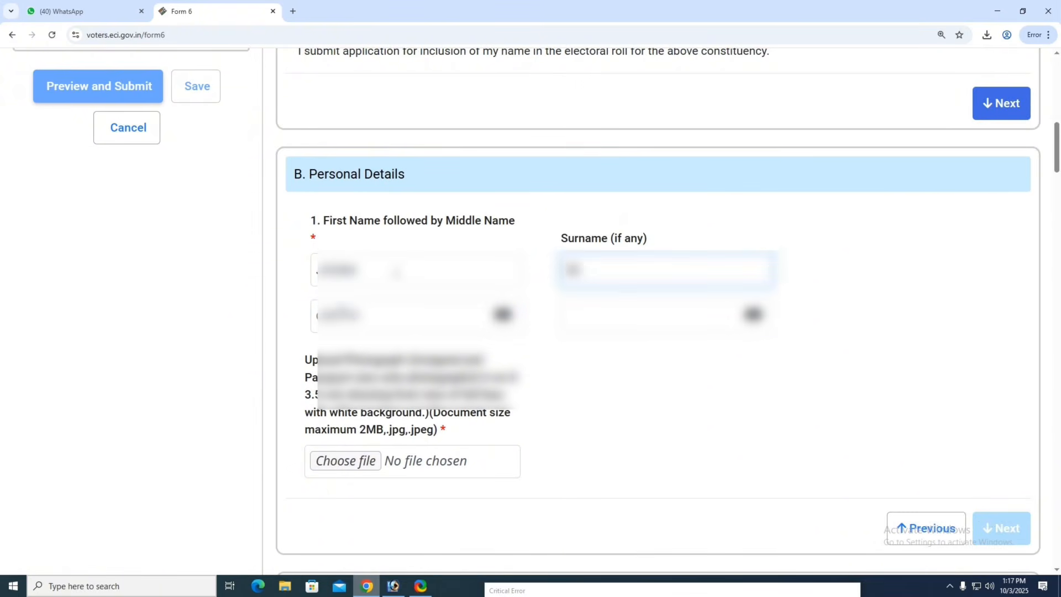
type("IN")
left_click(820, 320)
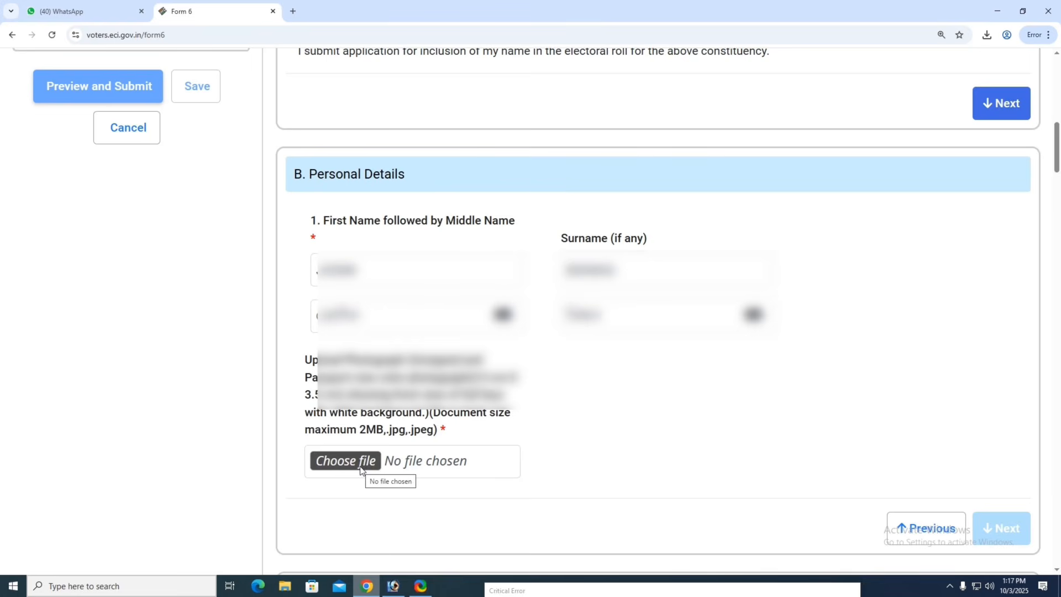
- Review the photograph upload requirements below the name fields
left_click_drag(304, 361, 540, 371)
left_click(544, 372)
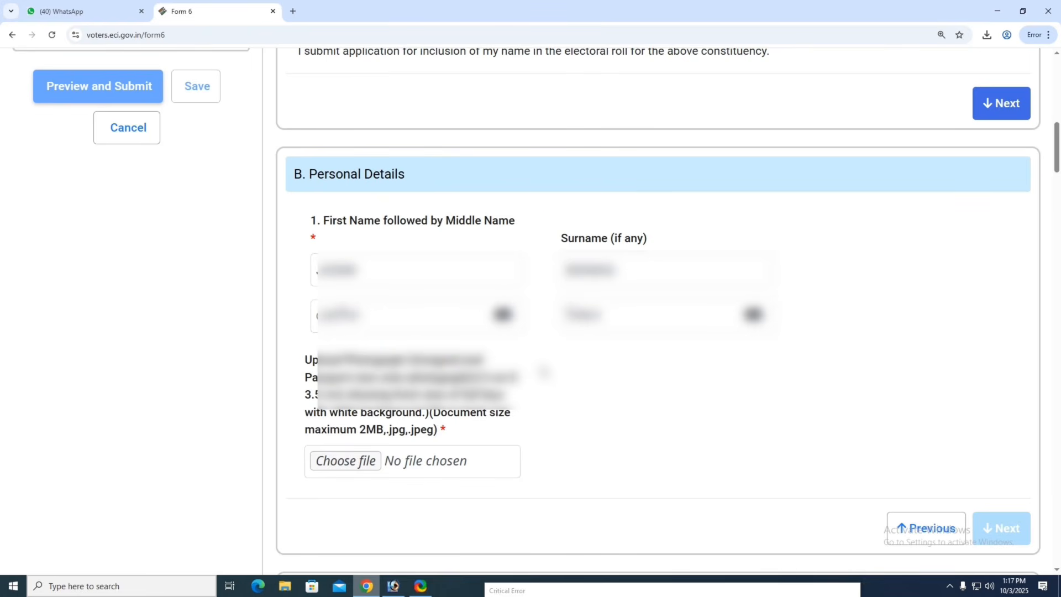
scroll(544, 381, "down", 1)
left_click_drag(340, 374, 402, 378)
left_click(602, 382)
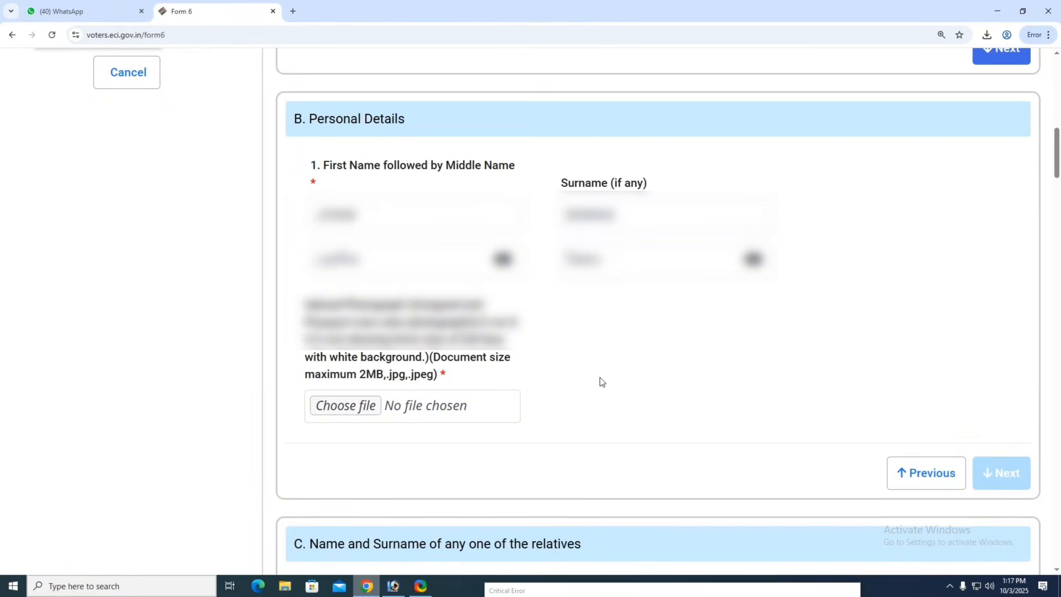
- Upload the applicant's photo from the Desktop, adjusting its zoom and position in the crop frame
left_click(357, 410)
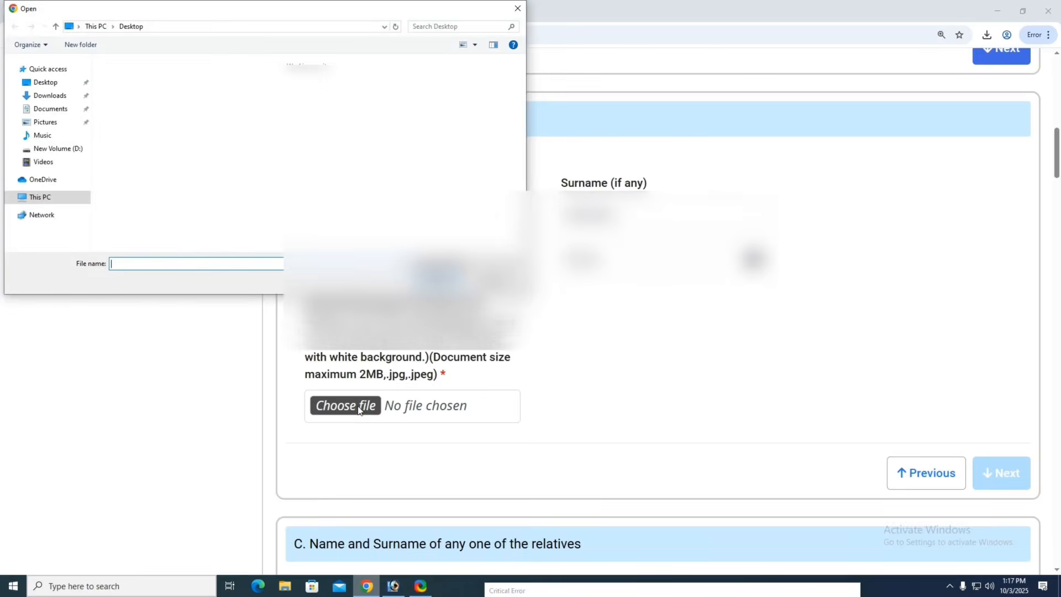
left_click(53, 86)
left_click(309, 95)
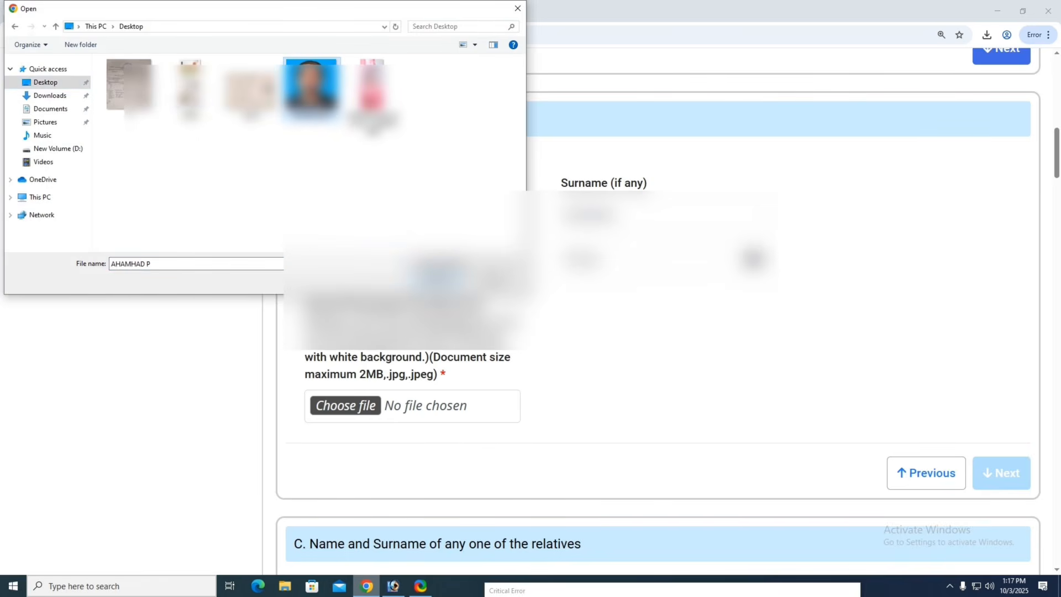
left_click(441, 281)
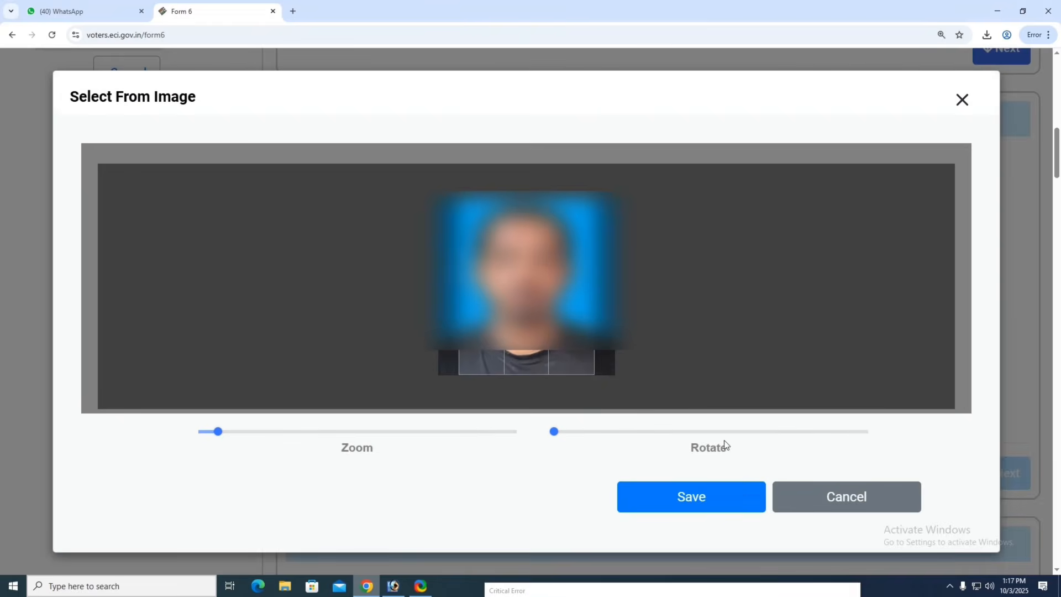
left_click_drag(220, 433, 216, 444)
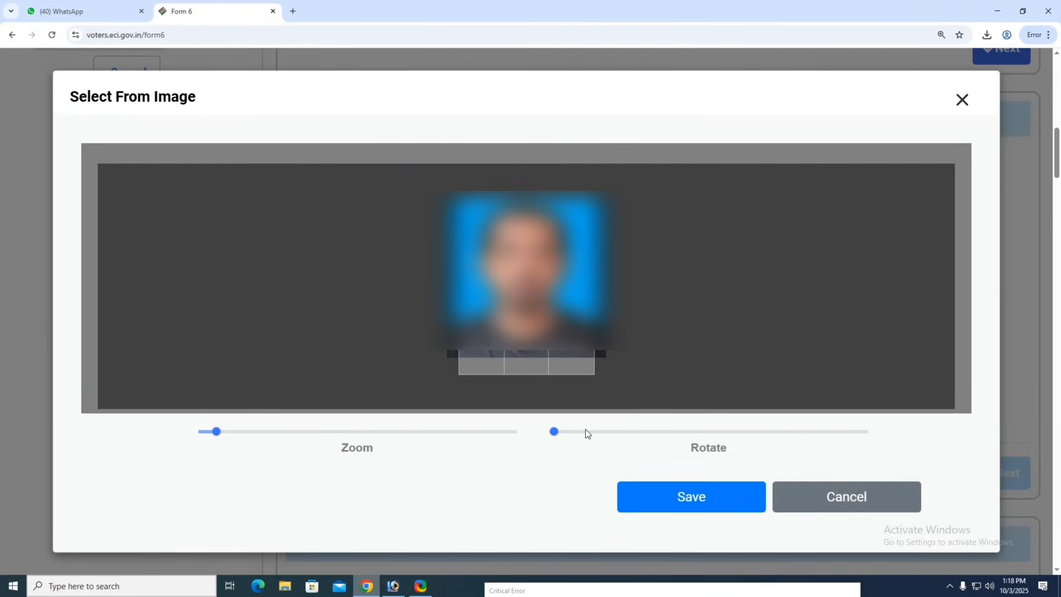
left_click_drag(214, 436, 219, 436)
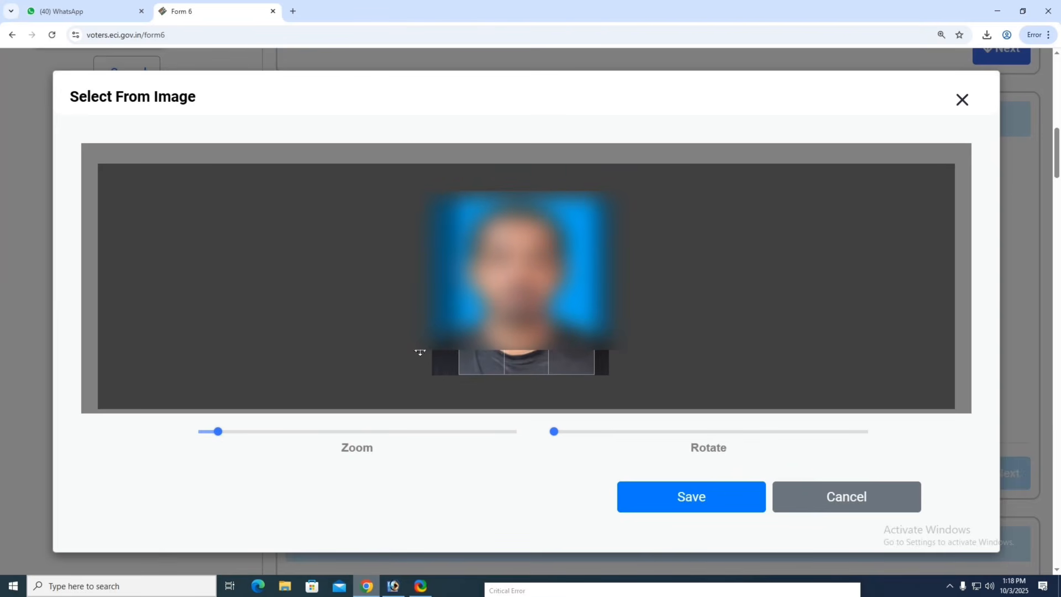
left_click_drag(420, 352, 433, 352)
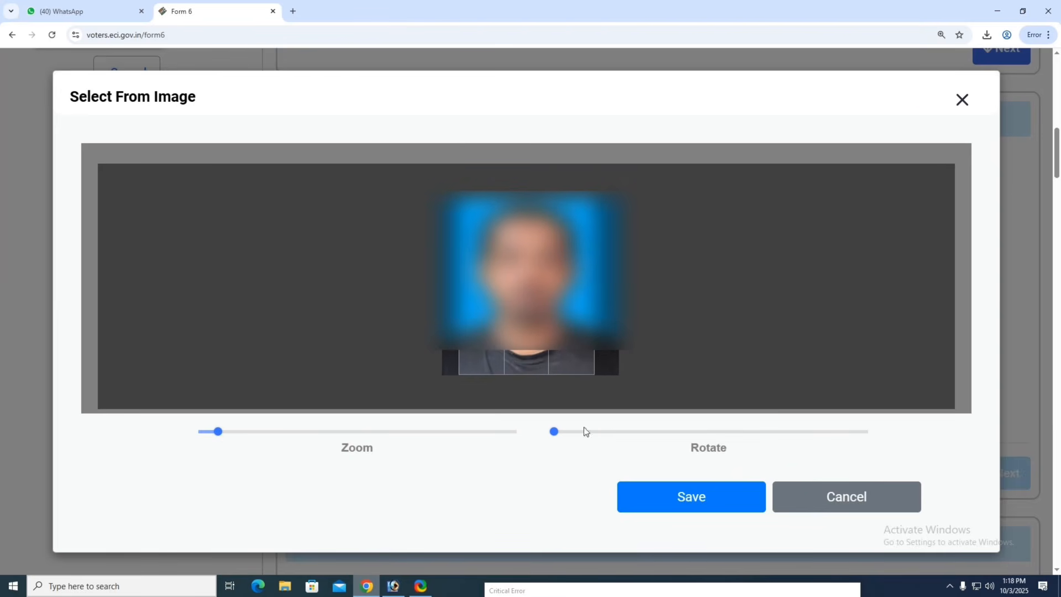
left_click(698, 498)
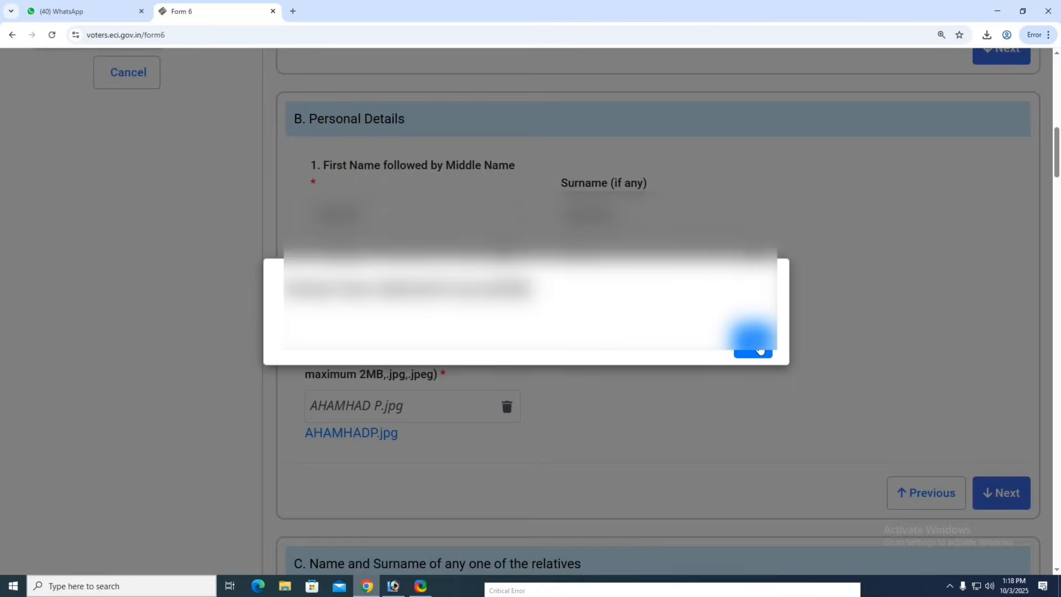
- Dismiss the upload confirmation and continue to Section C for the relative's name
left_click(761, 350)
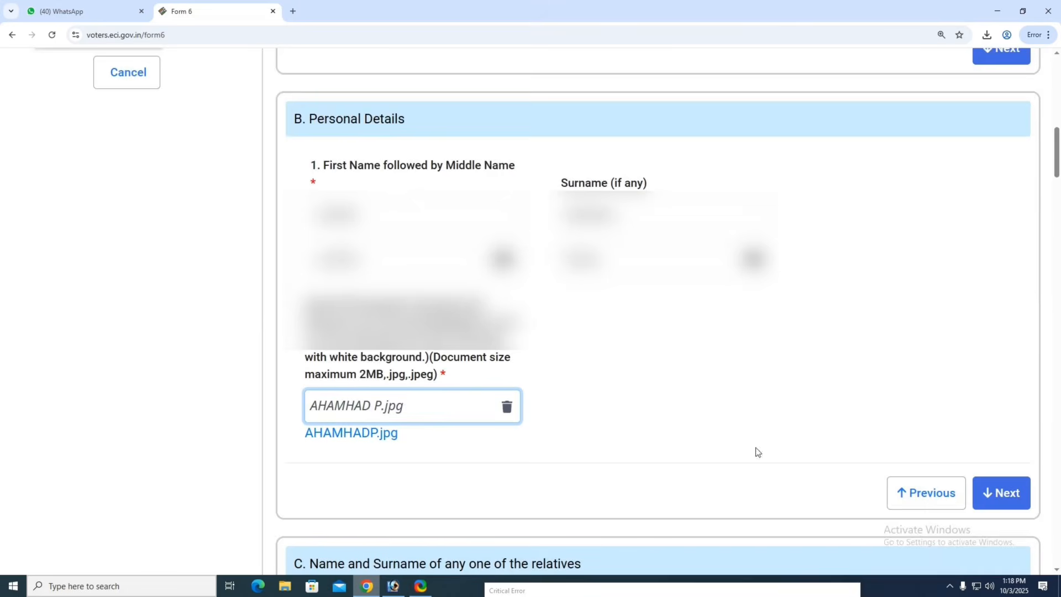
scroll(857, 437, "down", 2)
left_click(1002, 384)
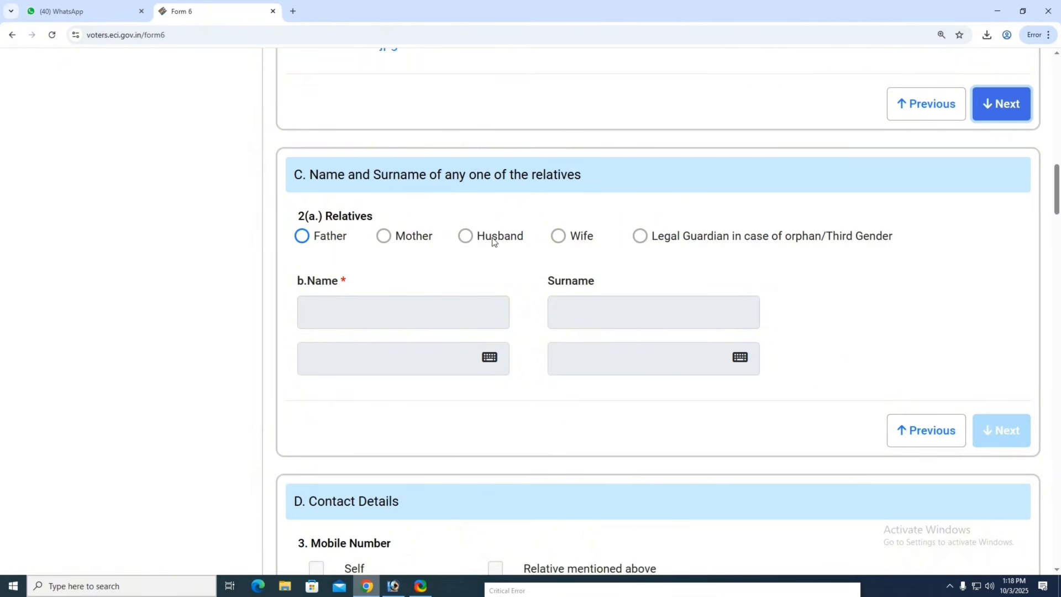
- Choose Father as the relative and enter the father's name and surname in English
left_click(302, 238)
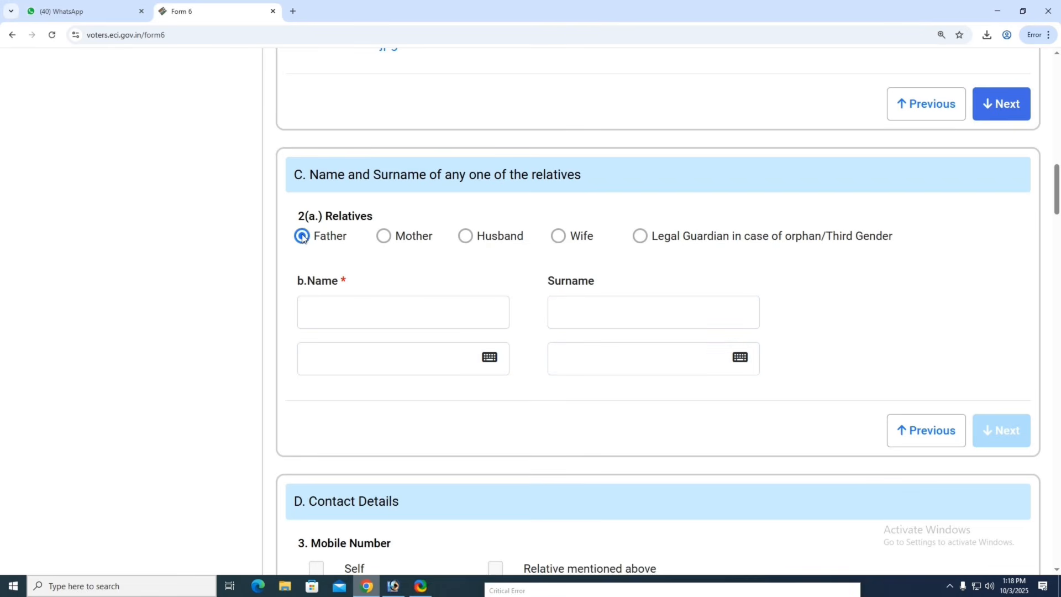
left_click(333, 313)
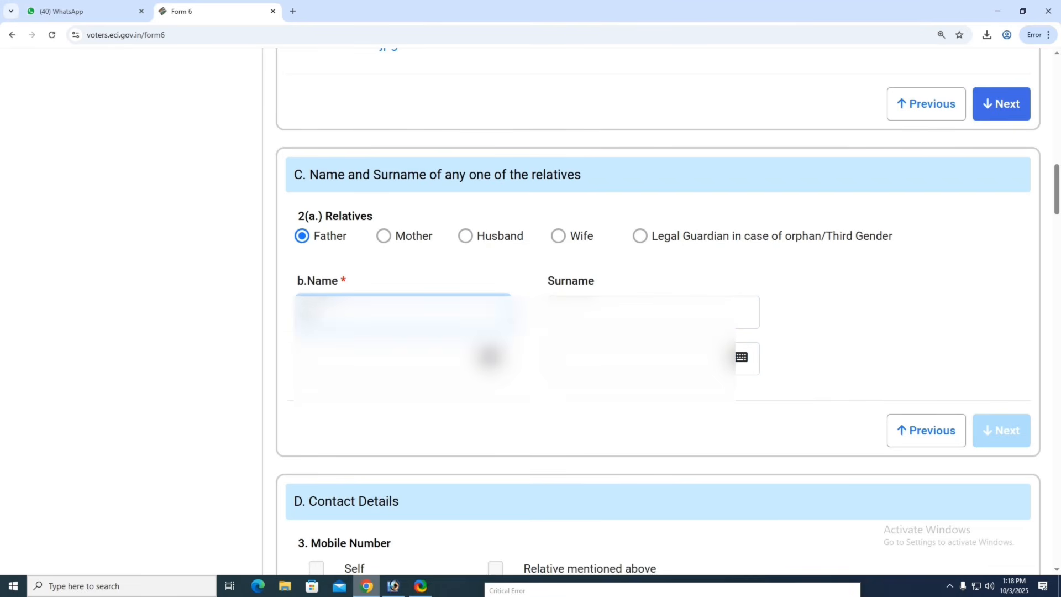
type("???DDIN")
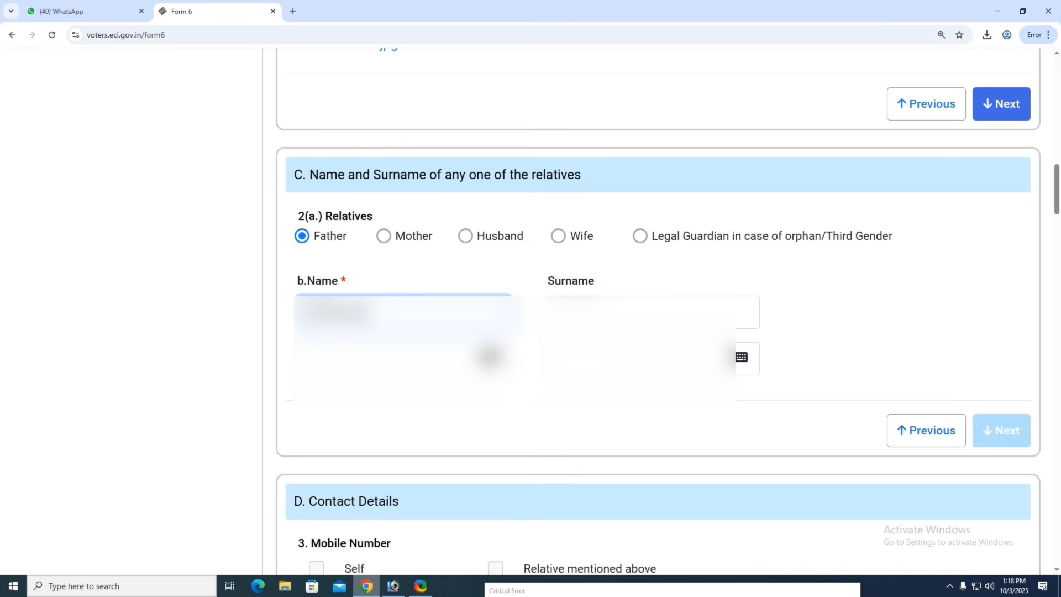
key("Tab")
left_click(189, 348)
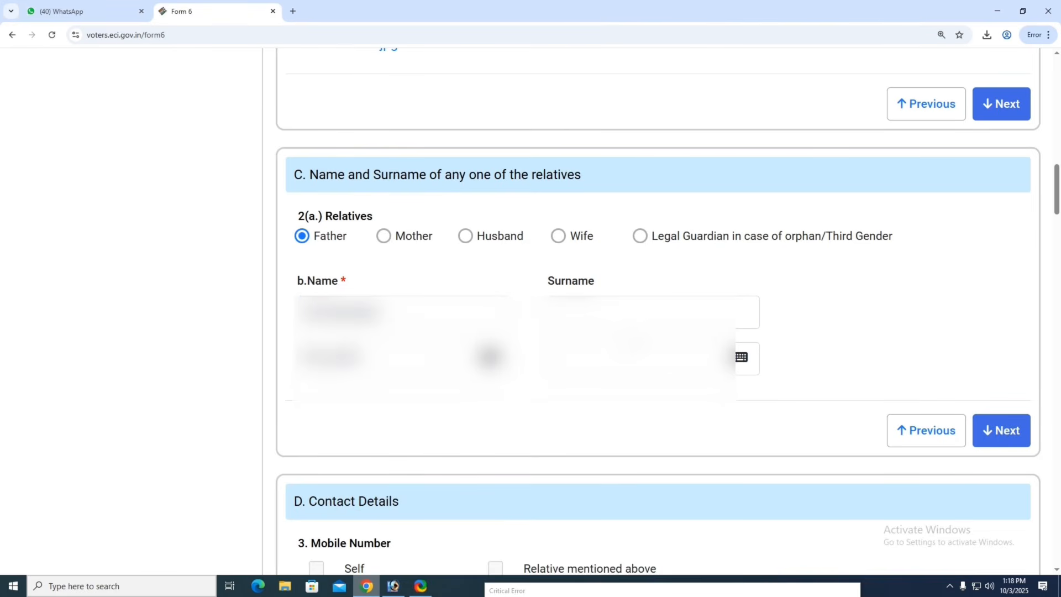
left_click(602, 324)
type("KHAN")
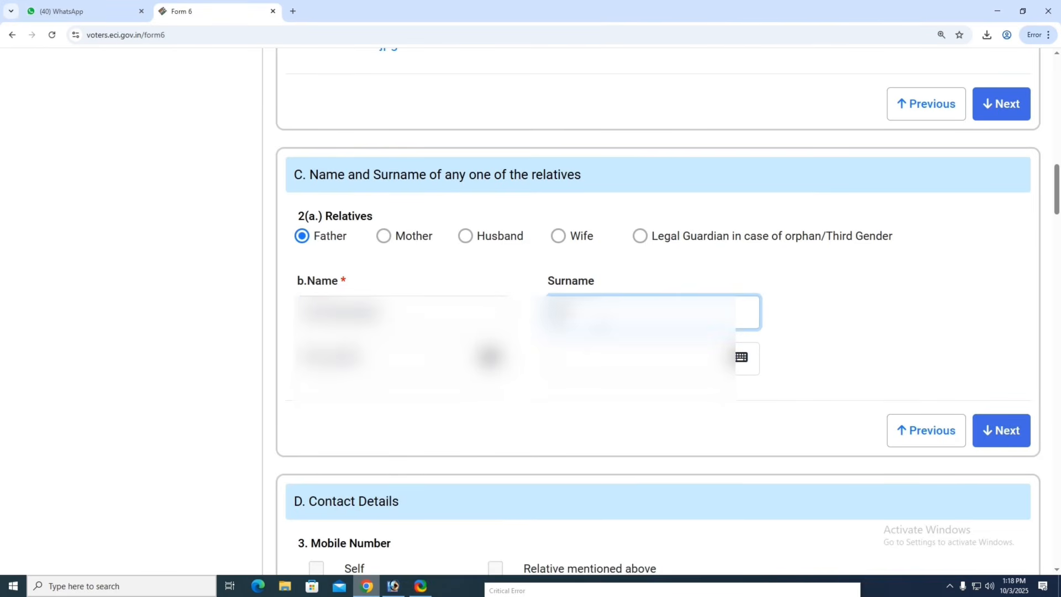
scroll(924, 396, "up", 1)
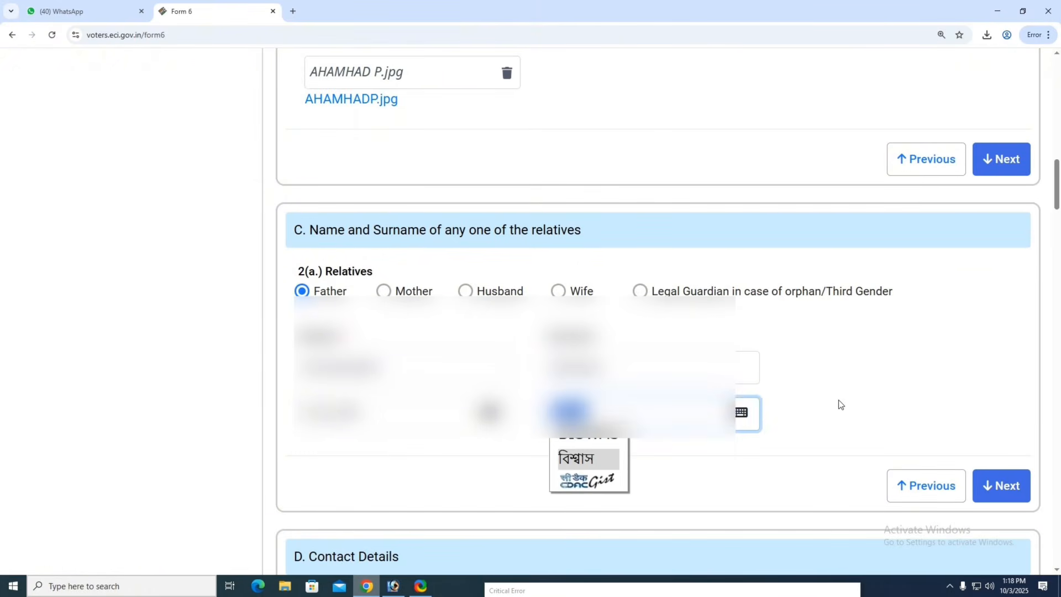
left_click(858, 399)
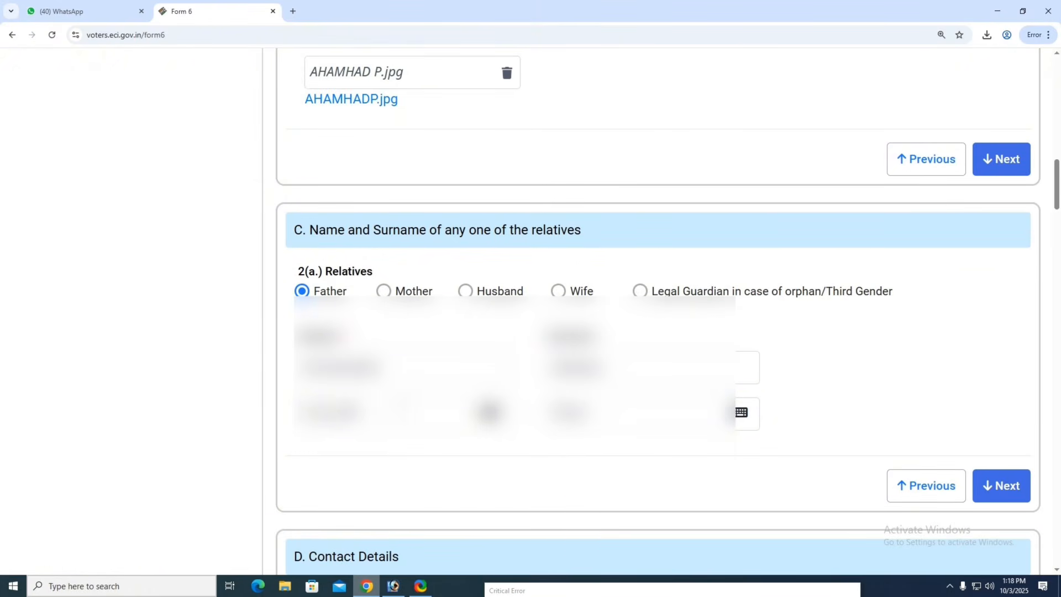
scroll(858, 398, "down", 2)
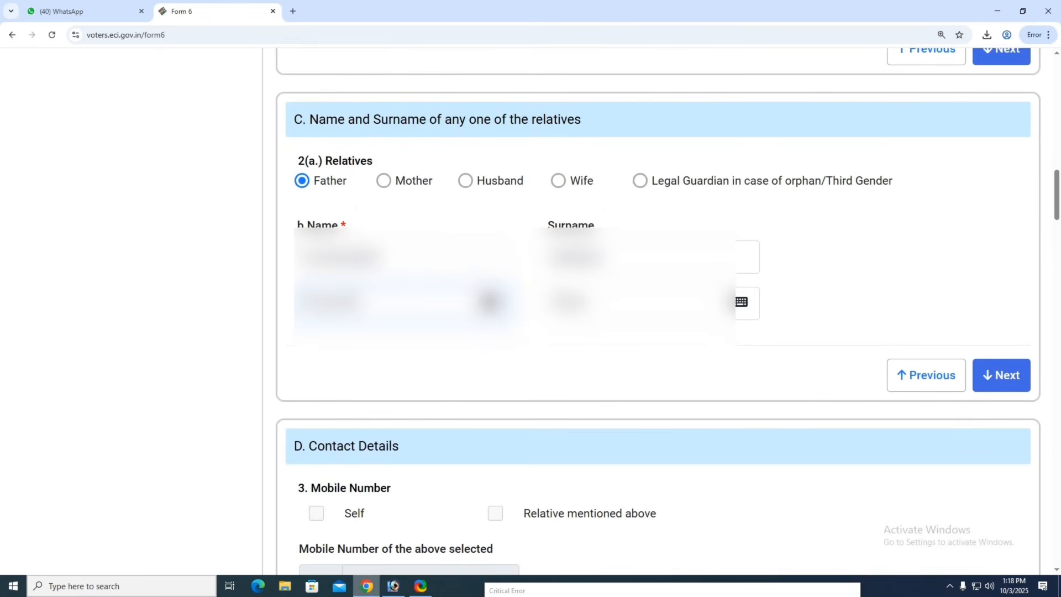
- Correct the Bengali spelling of the father's name with the on-screen keyboard, then go to Contact Details
key("BackSpace")
key("BackSpace")
key("BackSpace")
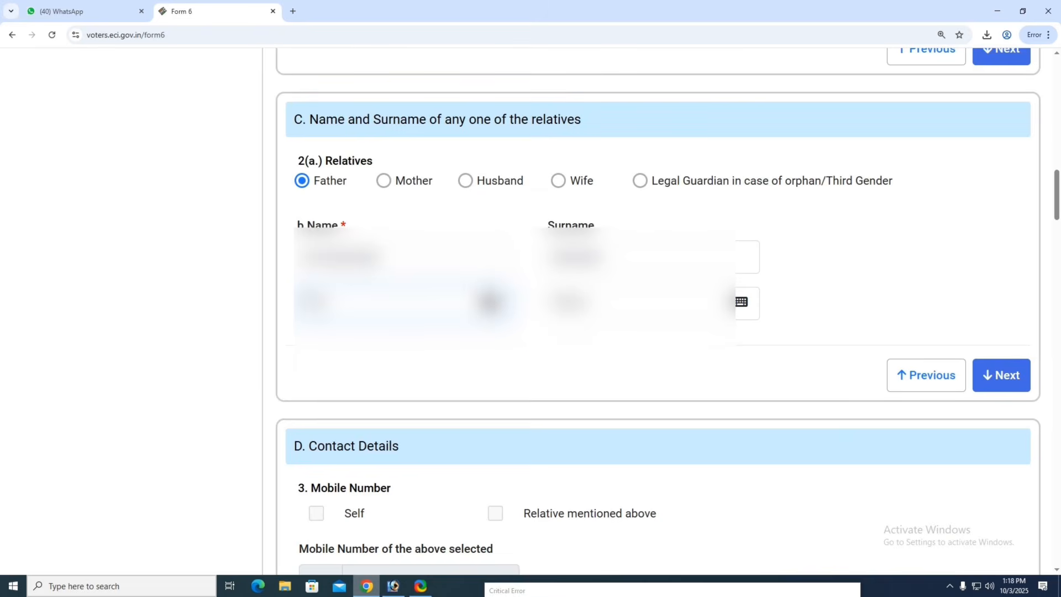
left_click(490, 303)
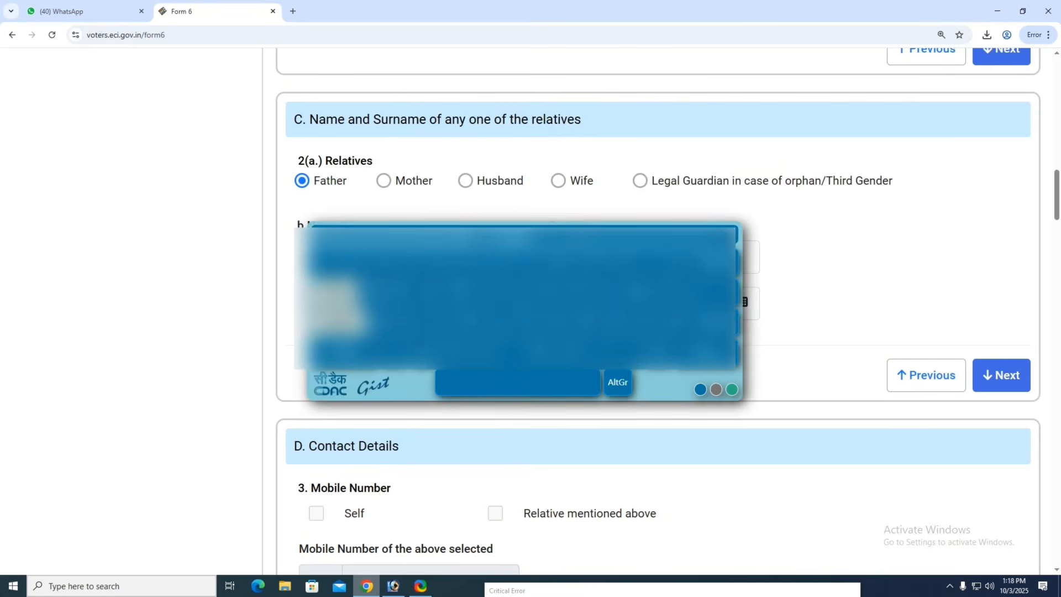
left_click_drag(580, 236, 861, 239)
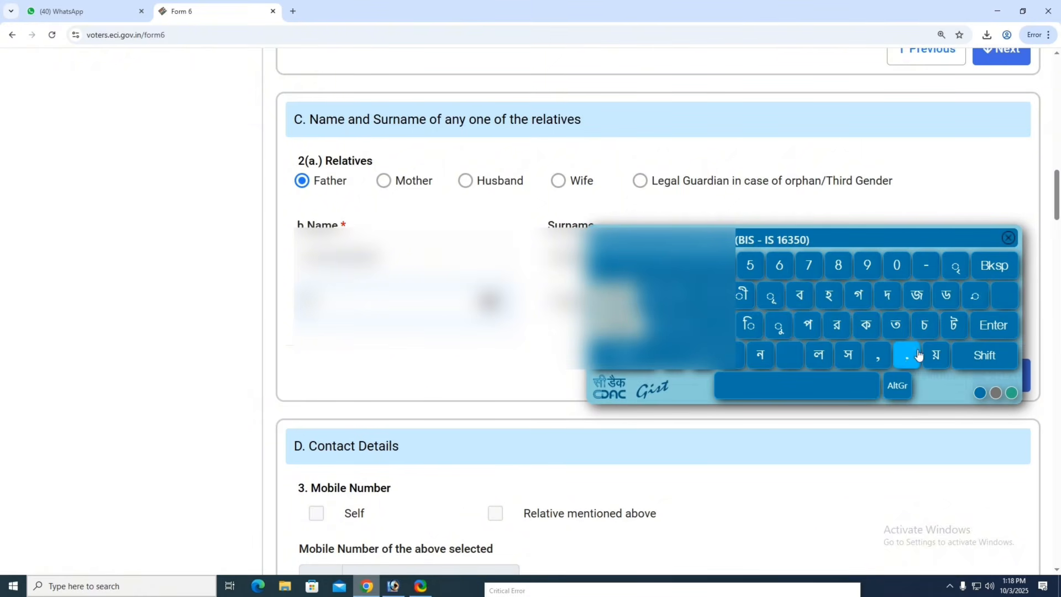
left_click(728, 356)
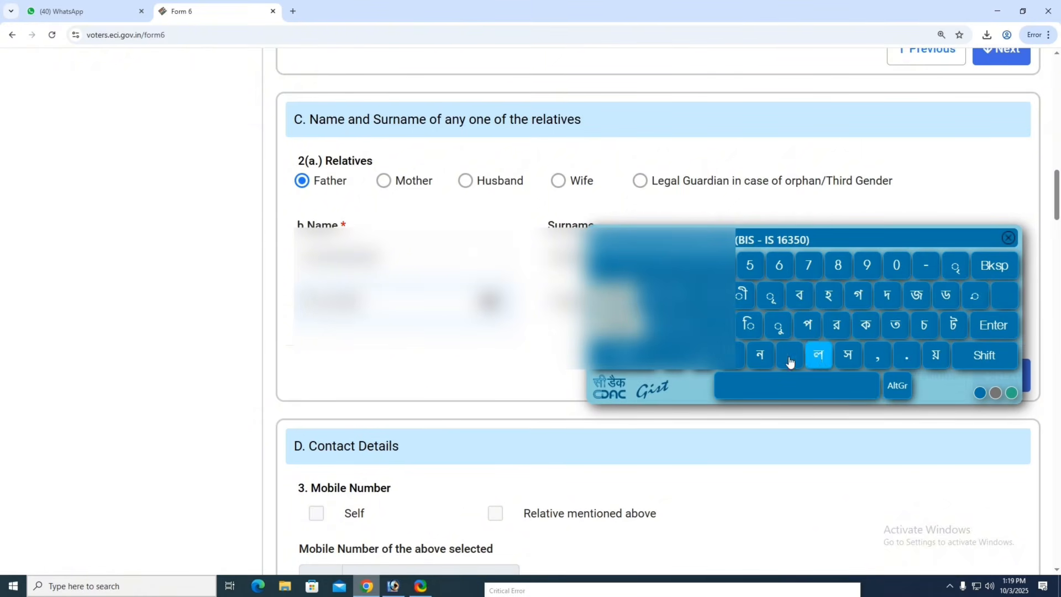
left_click(760, 360)
left_click(1011, 241)
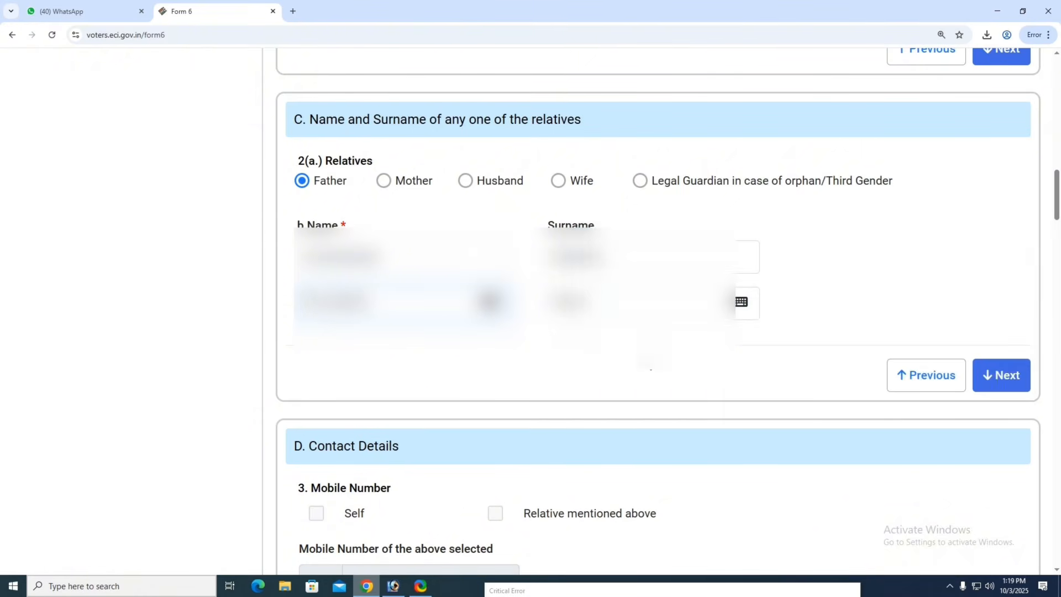
left_click(996, 376)
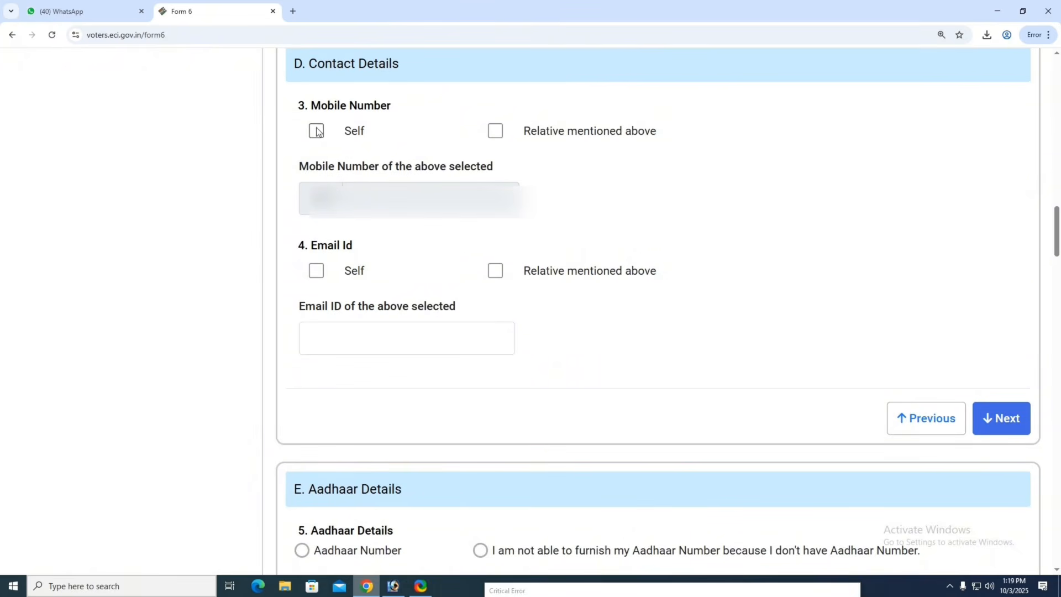
- Mark the mobile number as Self, enter the applicant's number, and continue to Aadhaar Details
left_click(318, 131)
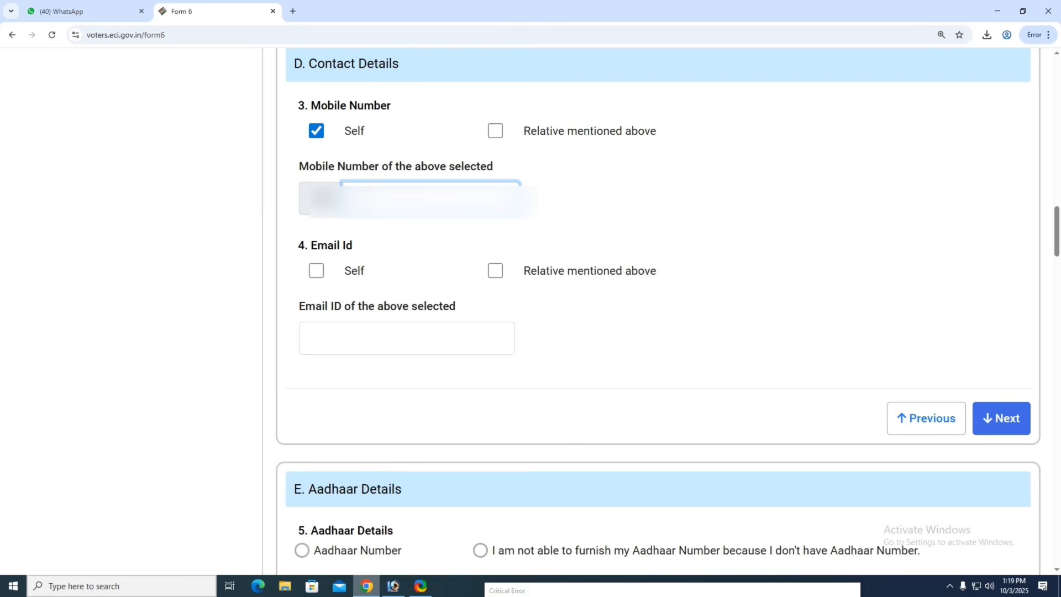
type("9???")
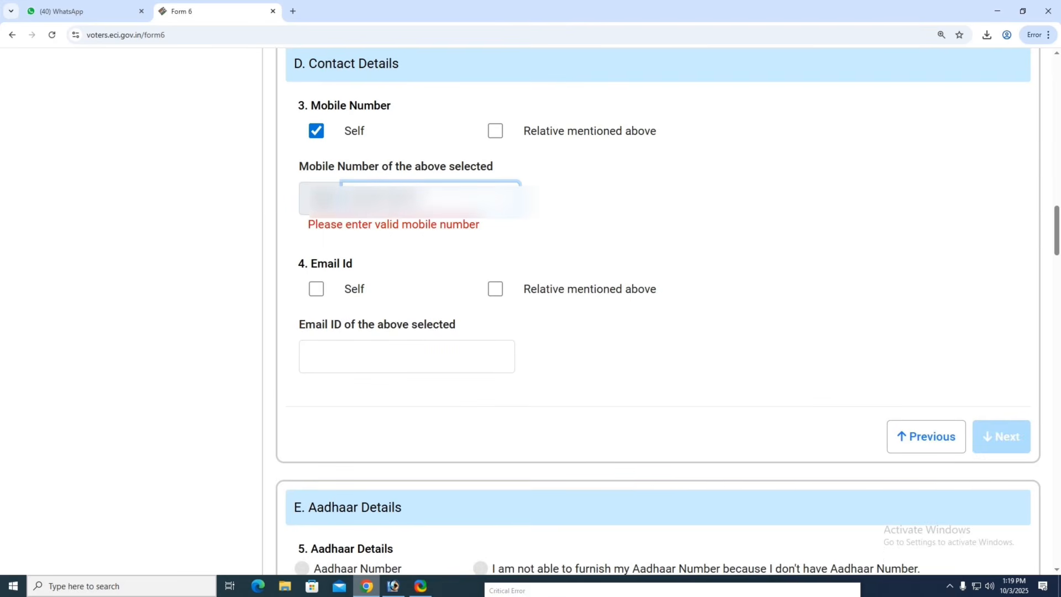
type("?")
left_click(406, 272)
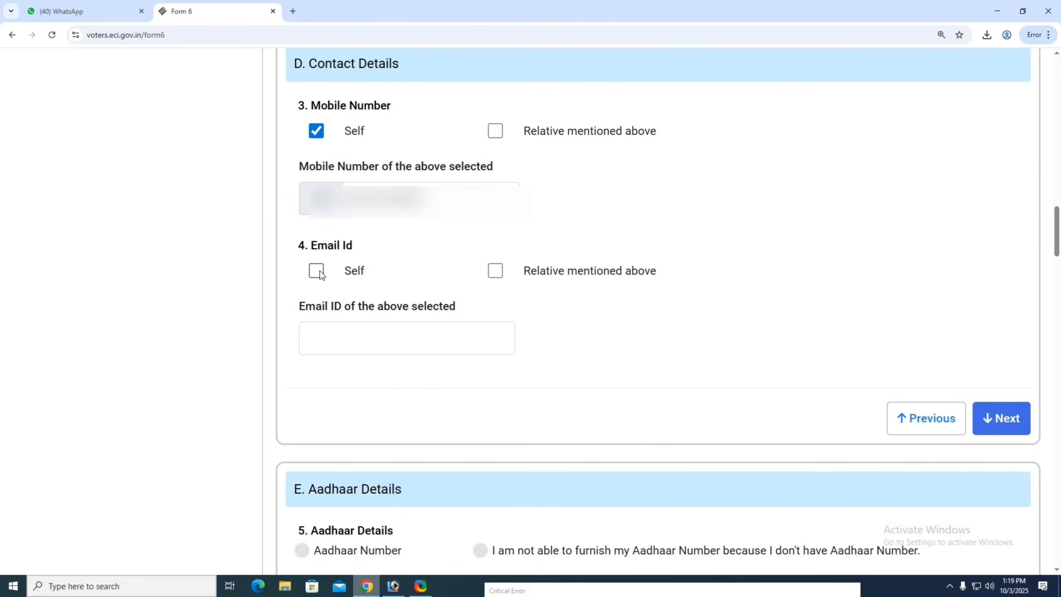
left_click(1011, 426)
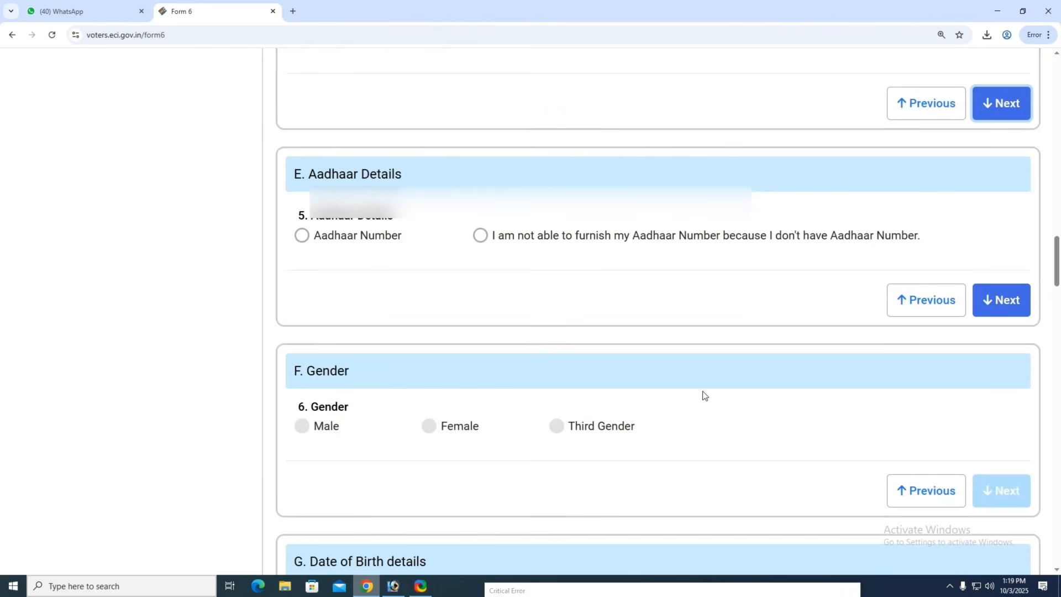
- Choose the Aadhaar Number option, enter the applicant's Aadhaar number, and continue to Gender
left_click(302, 236)
left_click(306, 305)
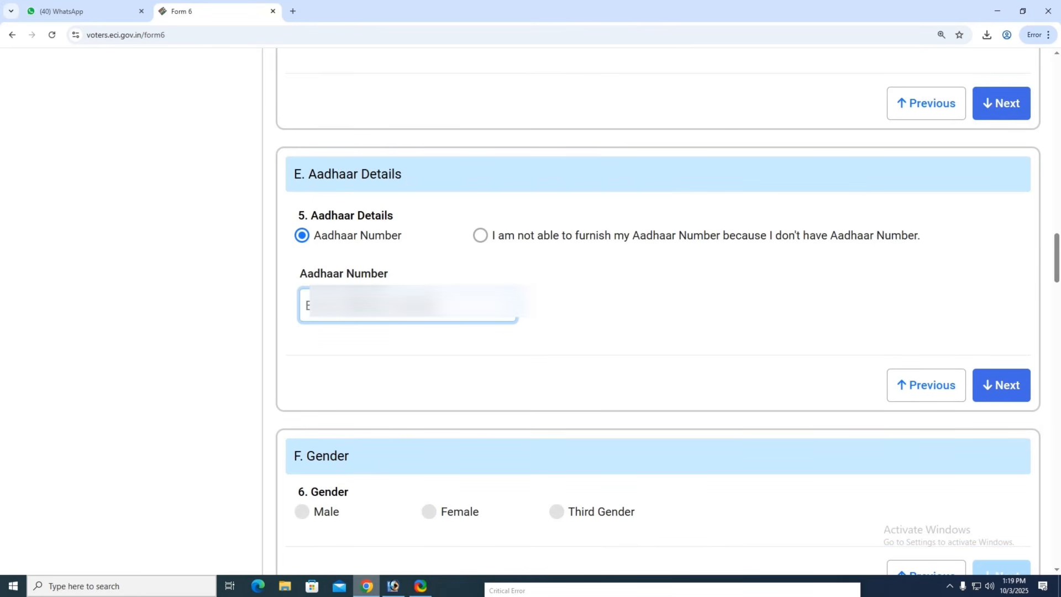
type("•")
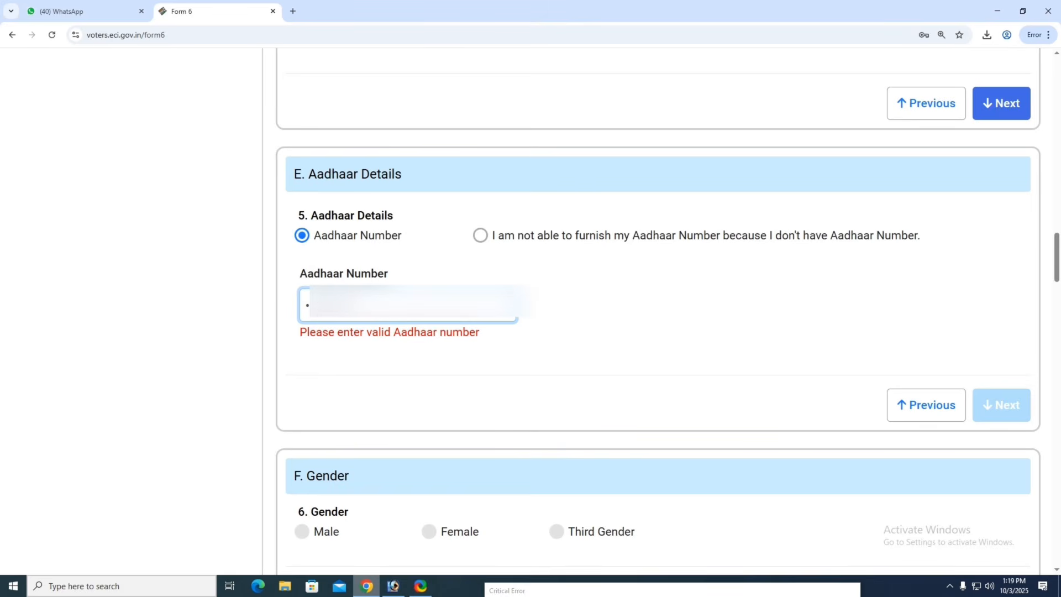
type("••")
left_click(834, 332)
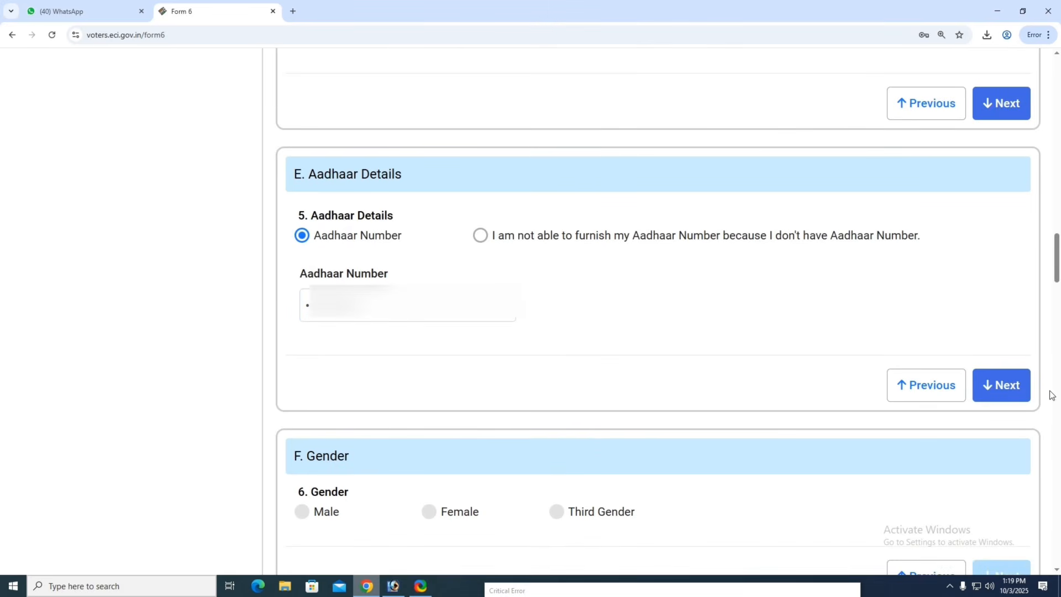
left_click(1009, 387)
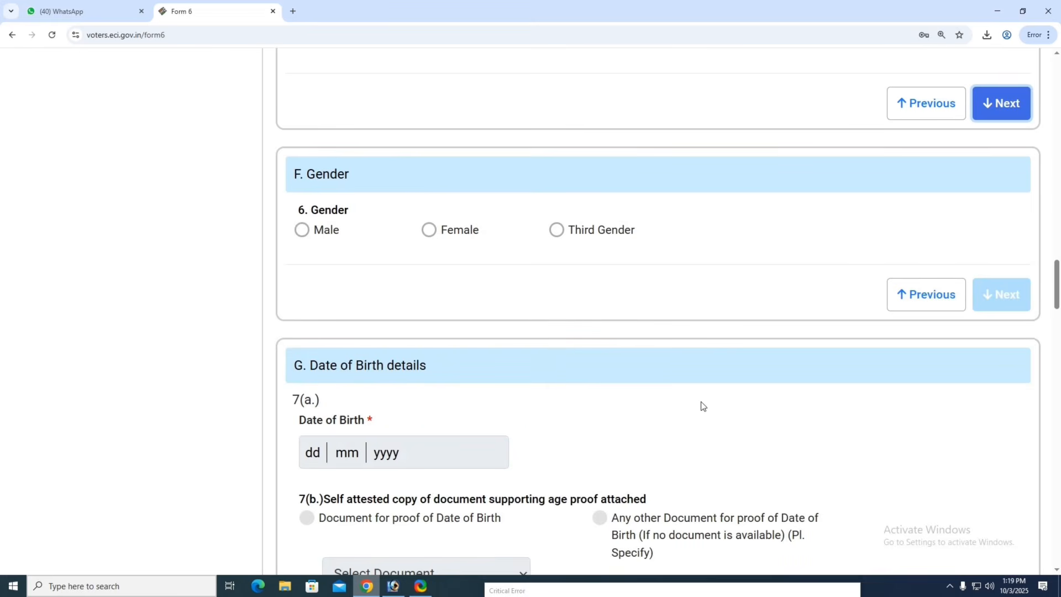
- Select Male as the applicant's gender and continue to the Date of Birth section
left_click(306, 236)
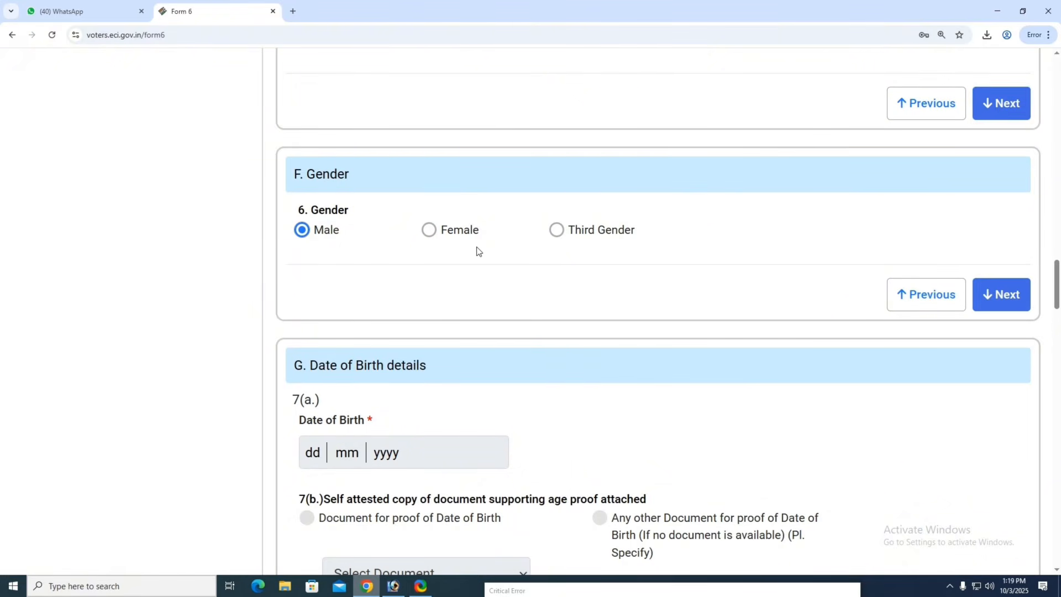
left_click(995, 297)
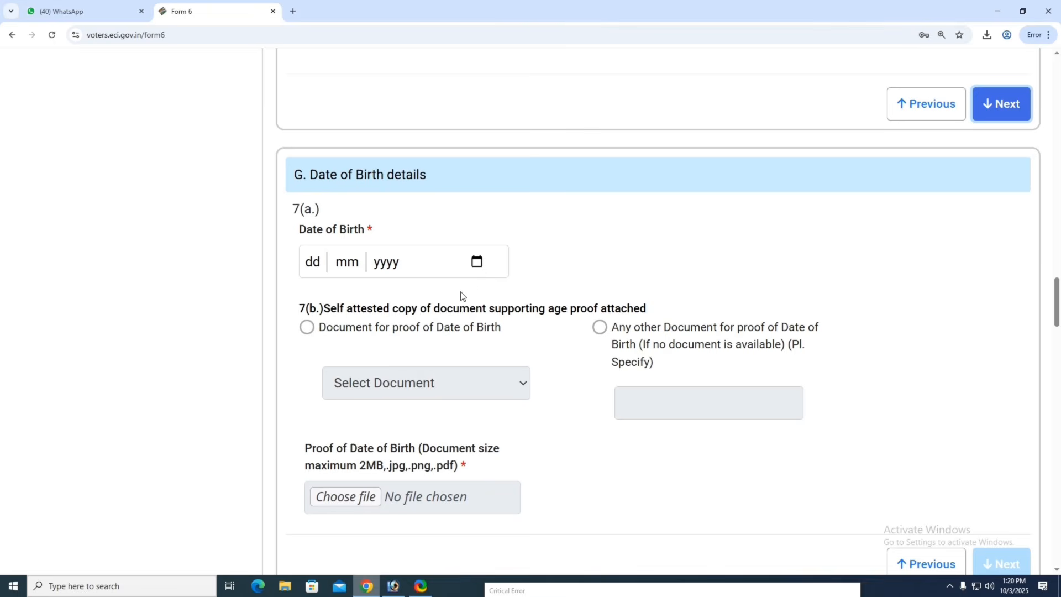
- Pick the birth year and month in the Date of Birth calendar, then day 6
left_click(475, 271)
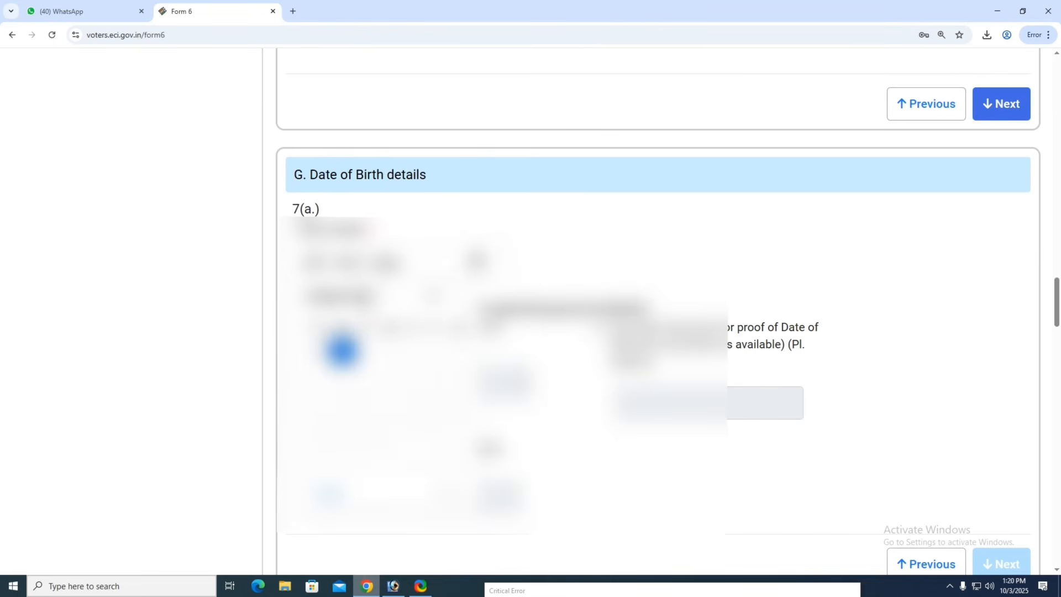
left_click(345, 297)
scroll(353, 353, "up", 2)
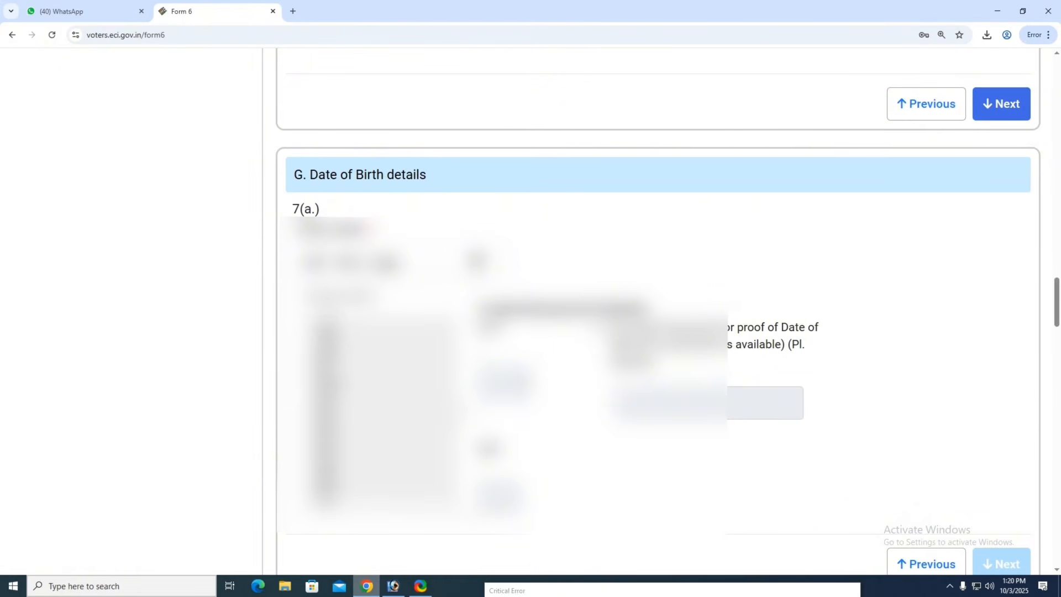
left_click(341, 376)
scroll(362, 387, "up", 2)
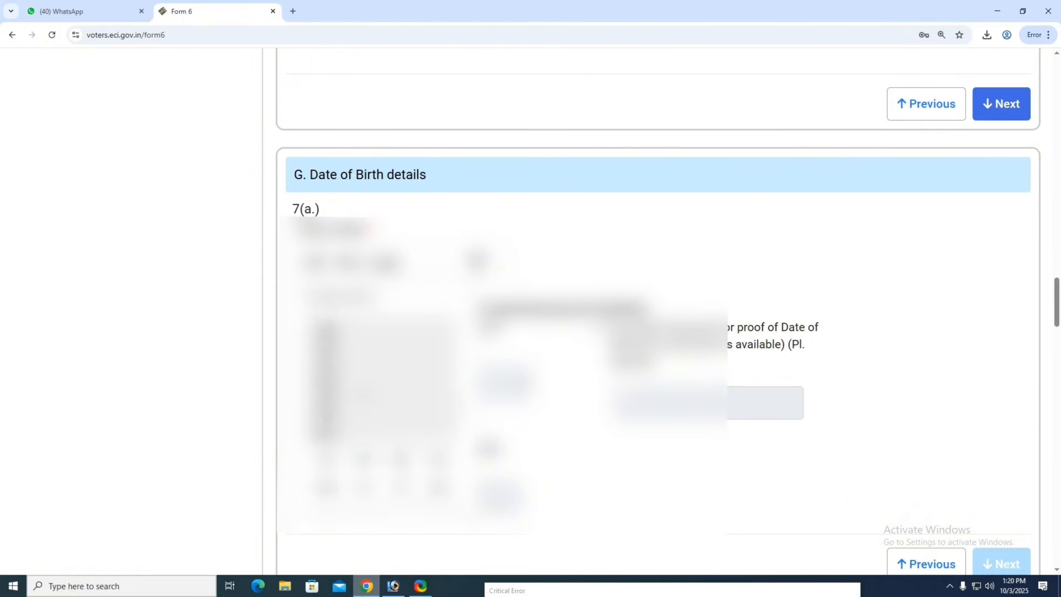
scroll(363, 393, "up", 2)
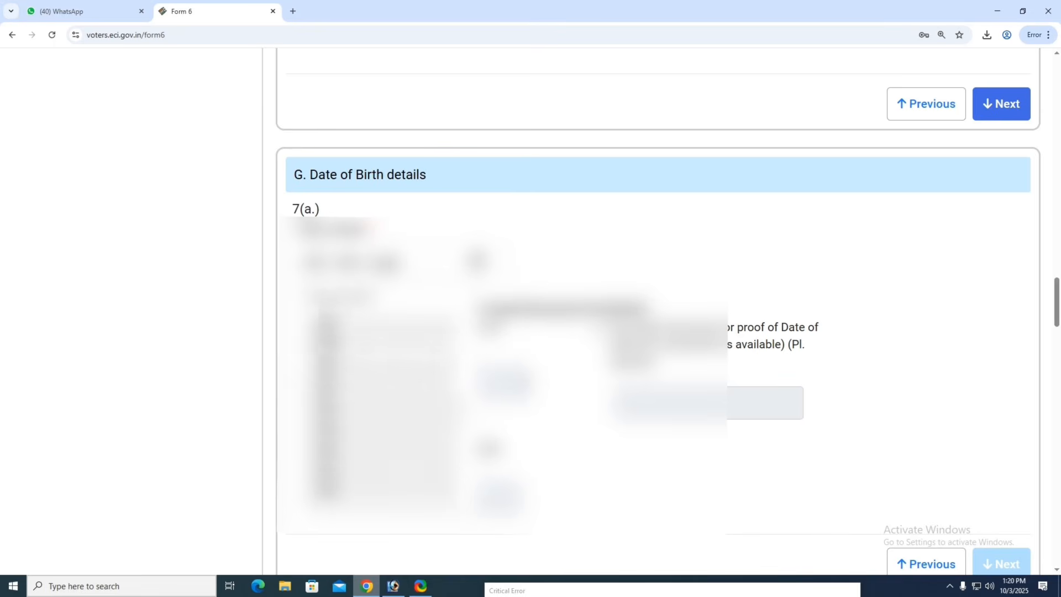
left_click(344, 382)
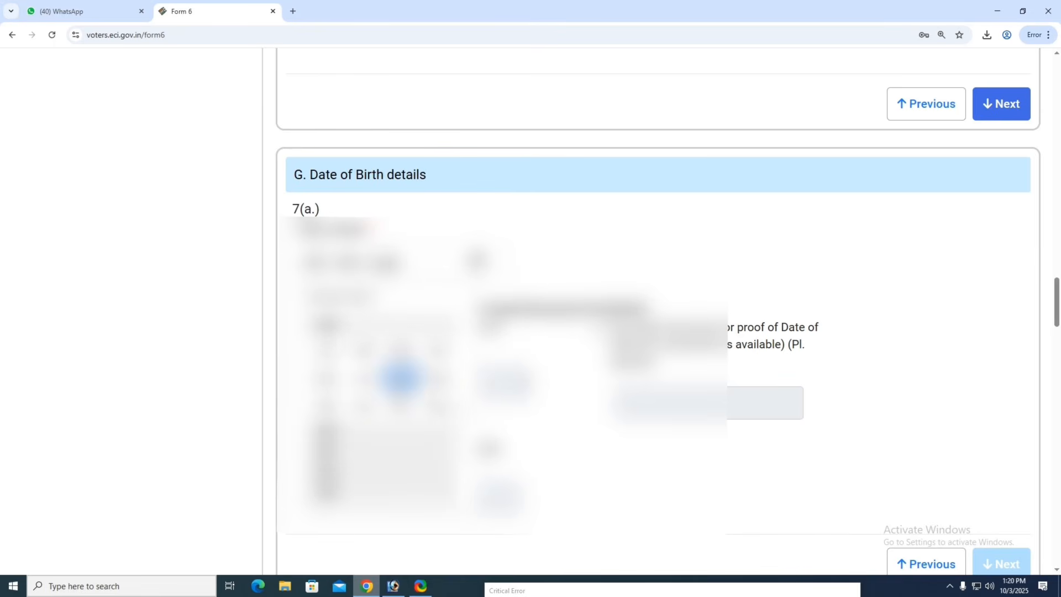
left_click(402, 381)
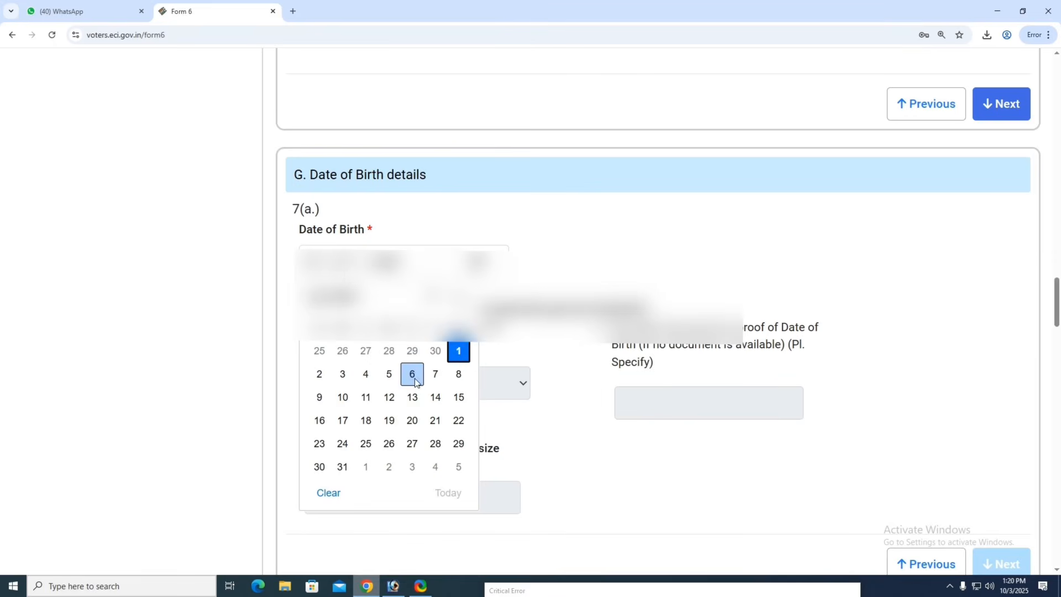
left_click(412, 375)
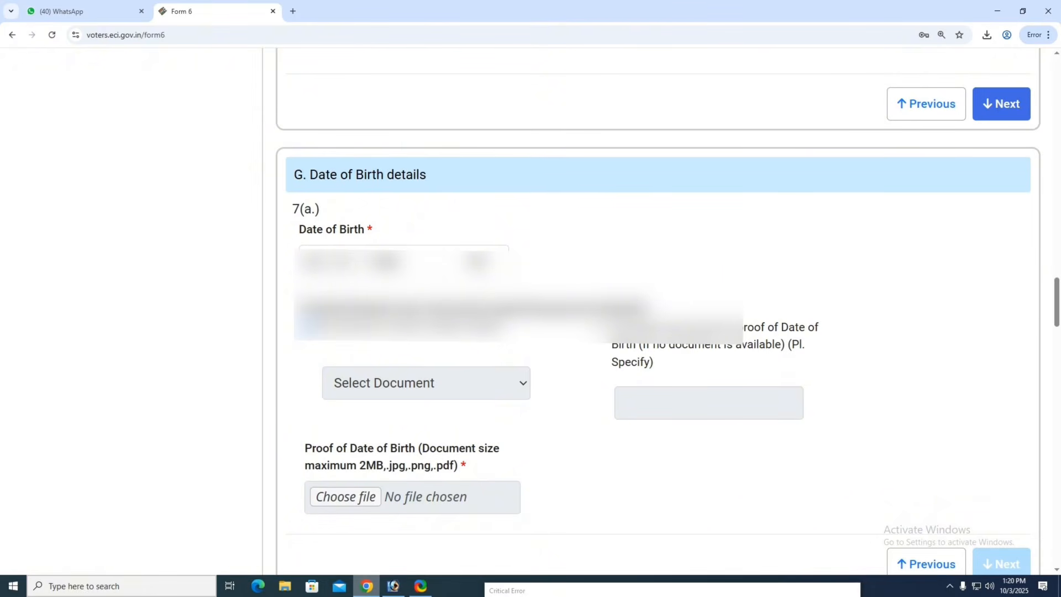
- Choose Birth Certificate as the date-of-birth proof document
left_click(430, 389)
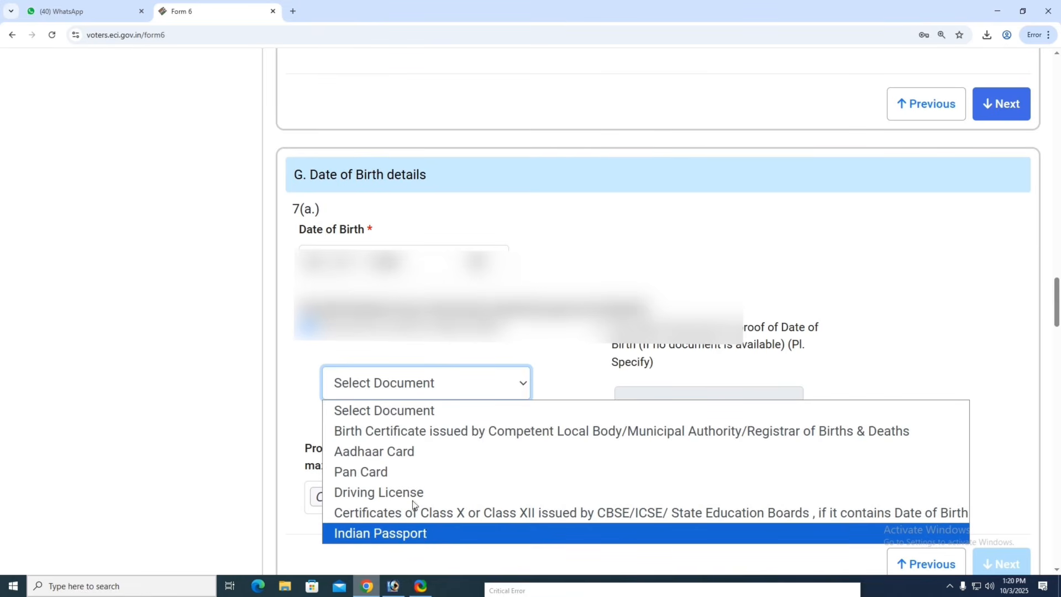
left_click(434, 434)
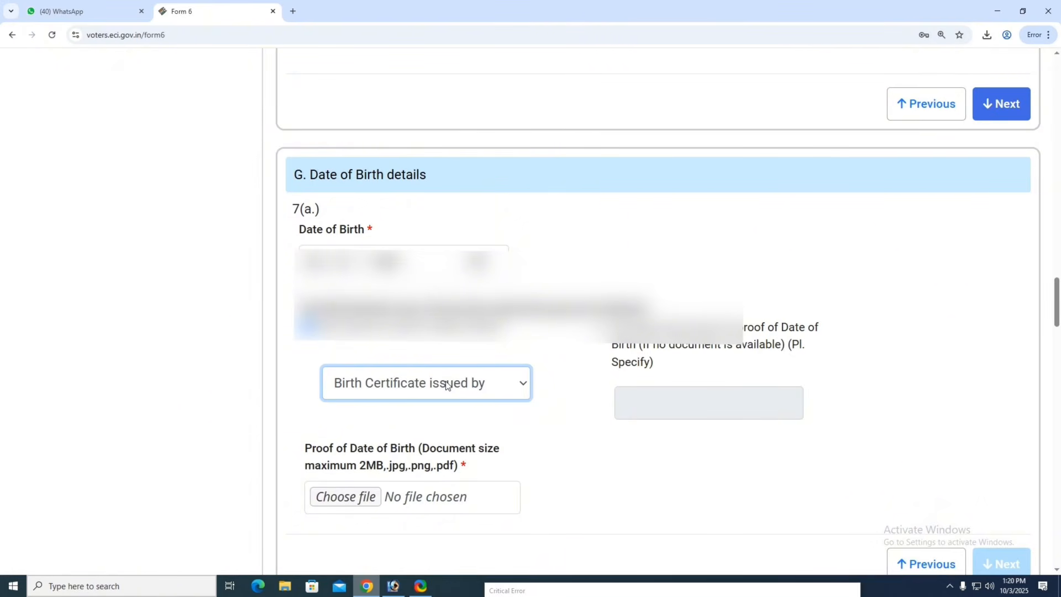
scroll(376, 459, "down", 2)
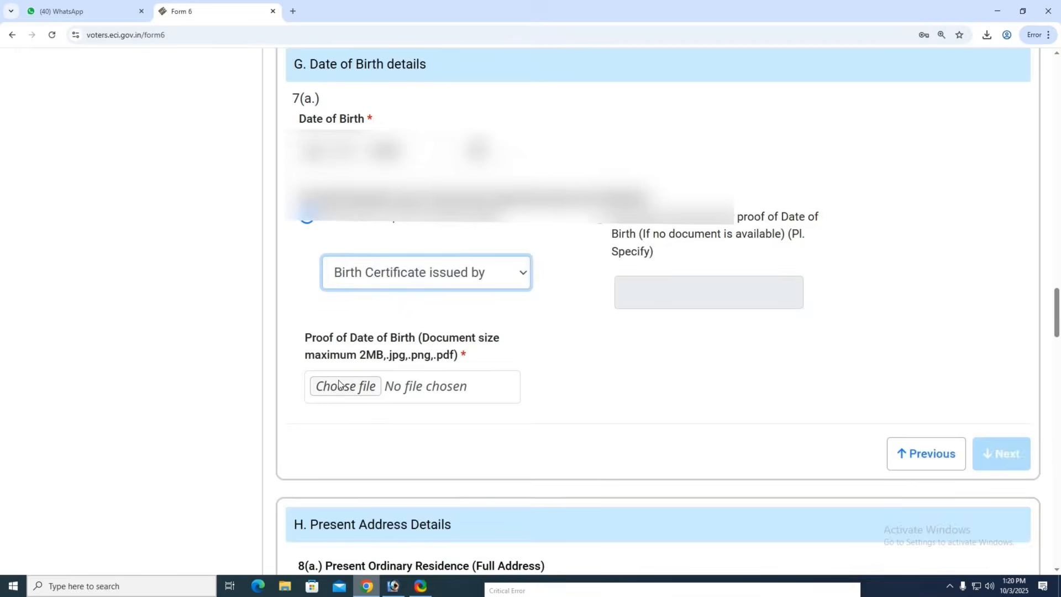
- Attach 77.jpg as the birth proof file
left_click_drag(315, 357, 453, 356)
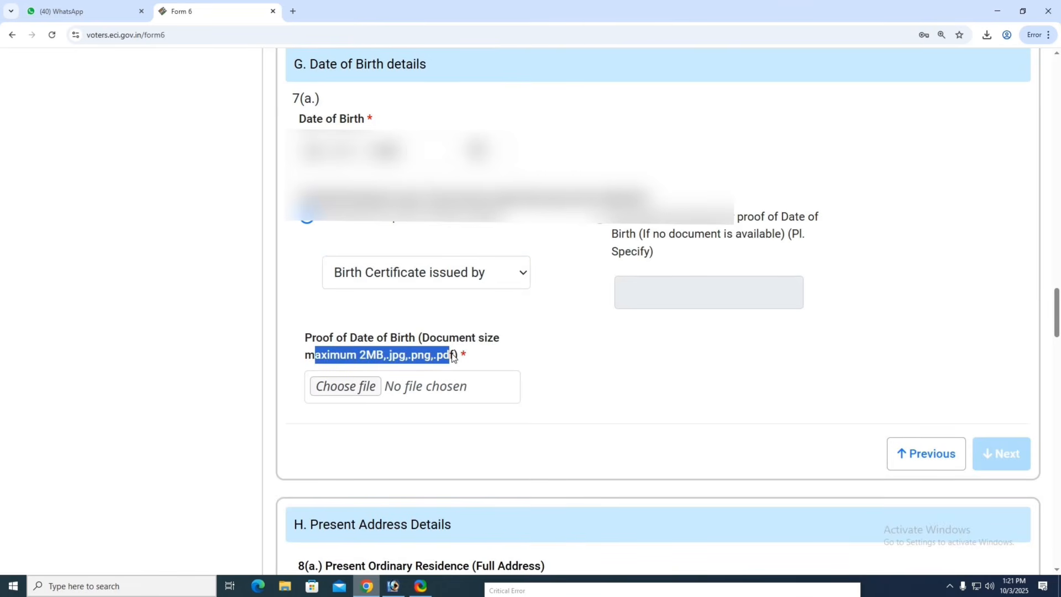
left_click(547, 360)
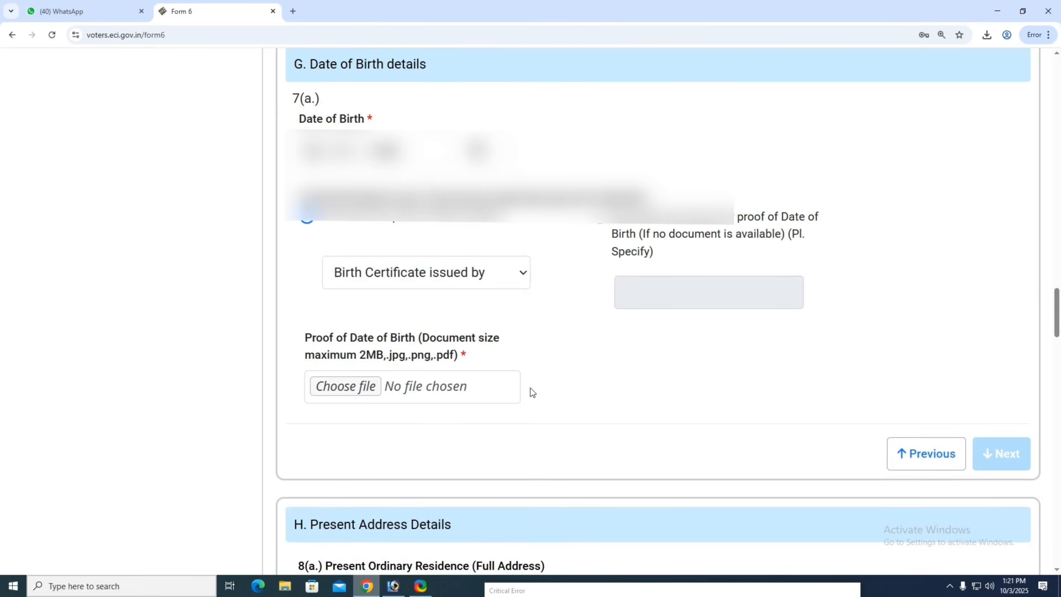
left_click(348, 390)
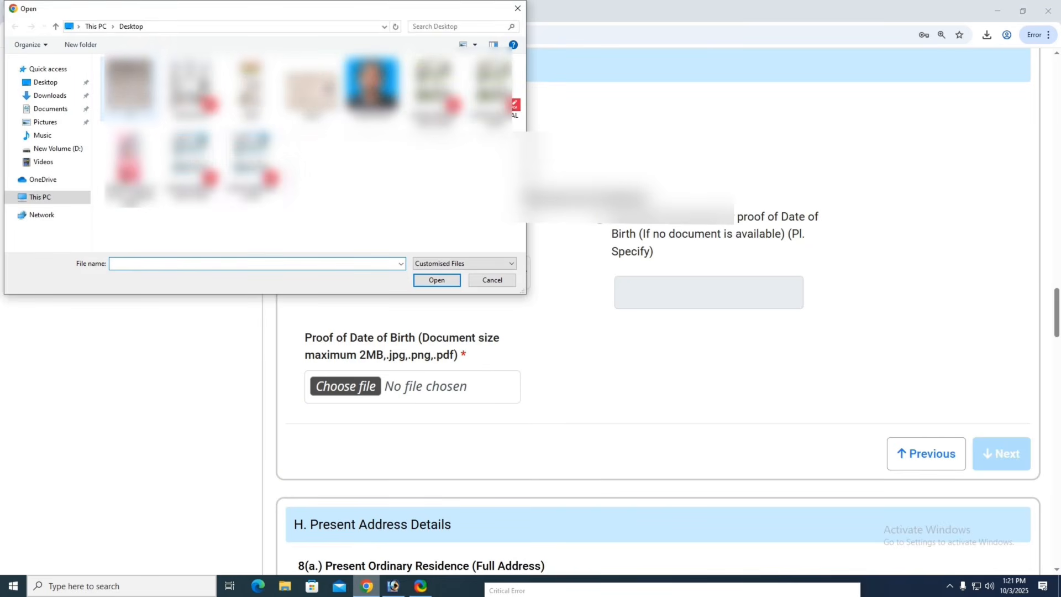
double_click(130, 89)
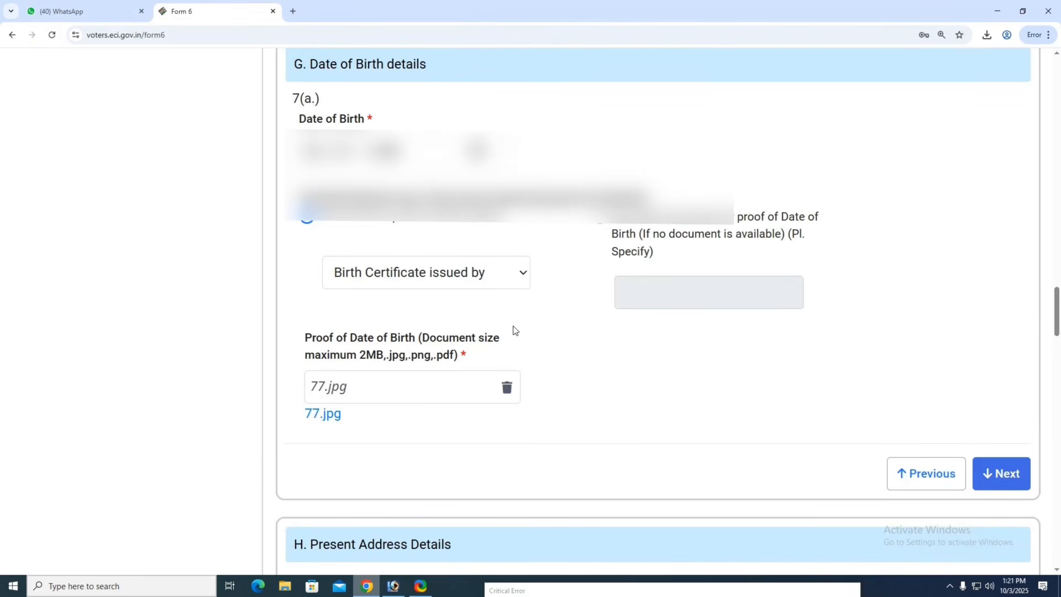
- Enter house number N00 and fill the street and village fields of the present address
left_click(1004, 474)
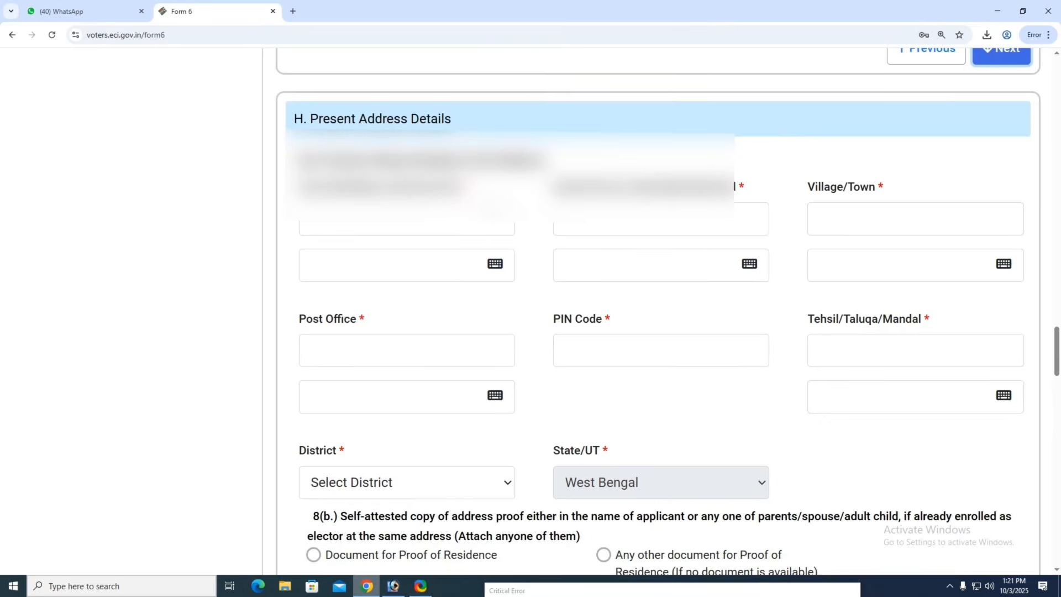
scroll(514, 216, "down", 1)
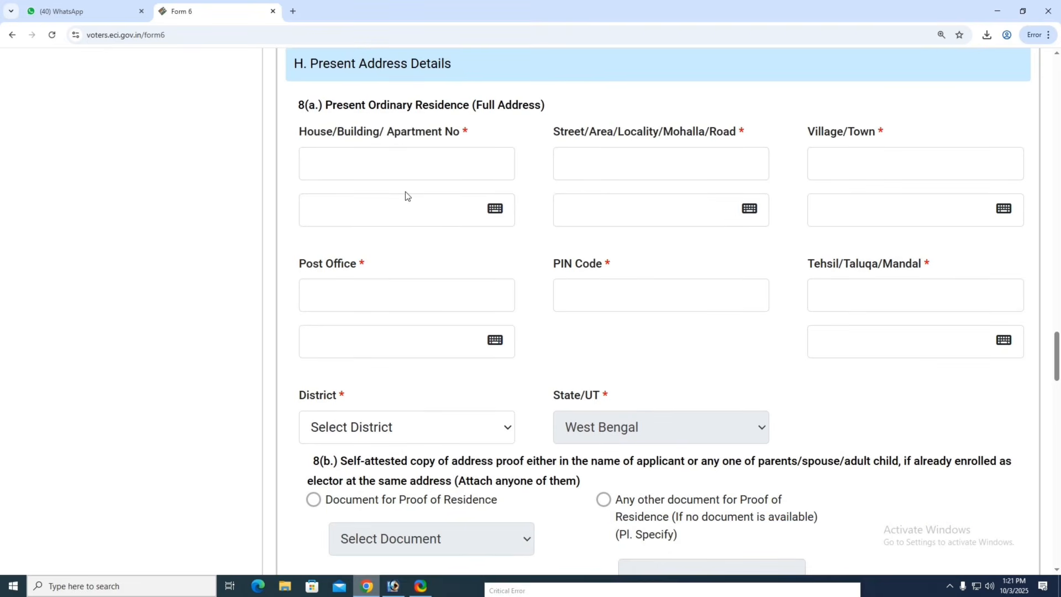
left_click(353, 160)
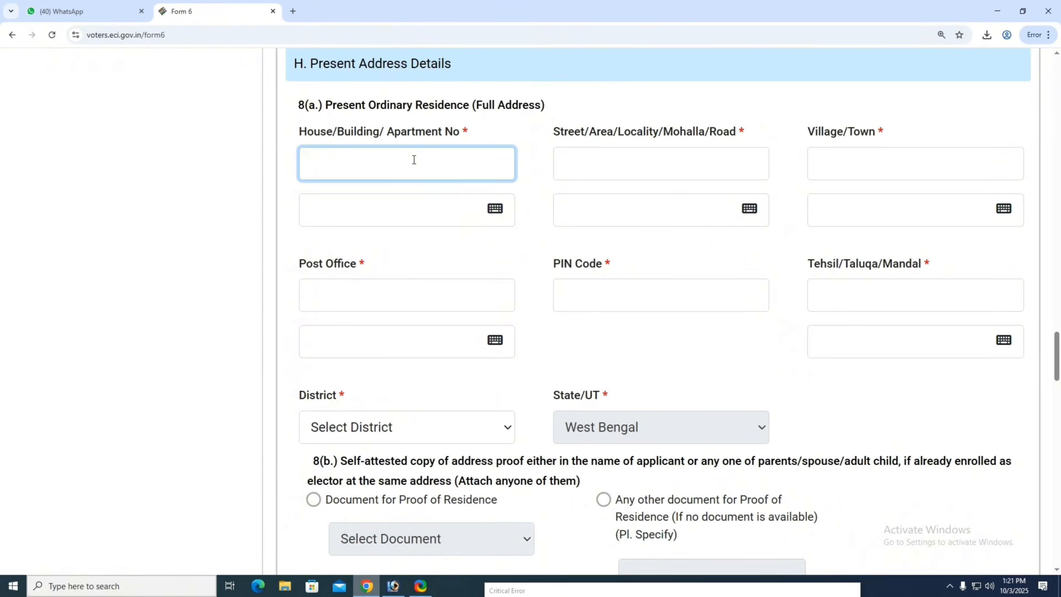
type("N00")
left_click(655, 172)
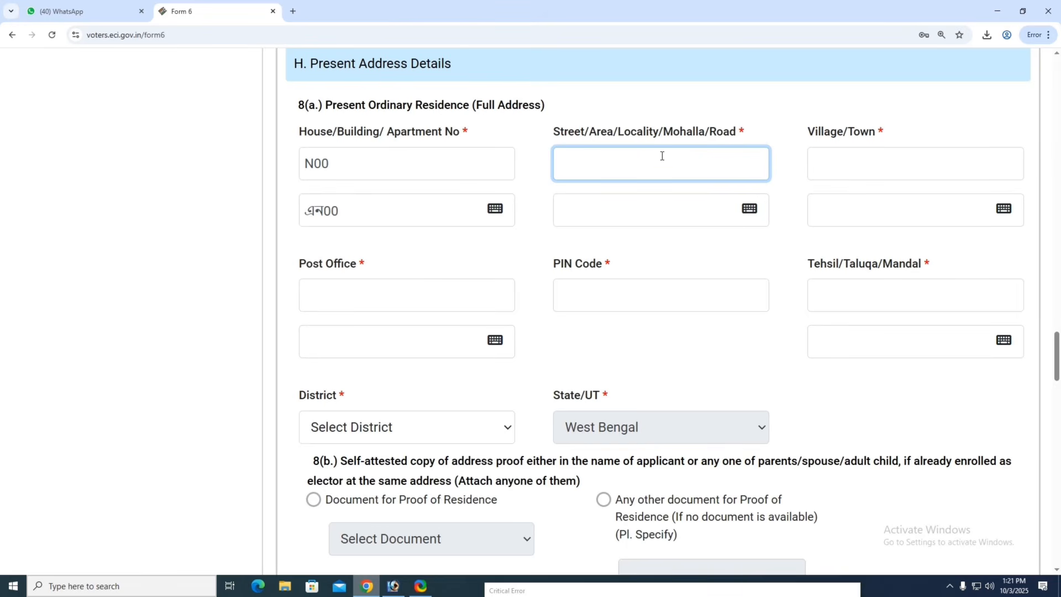
left_click(873, 157)
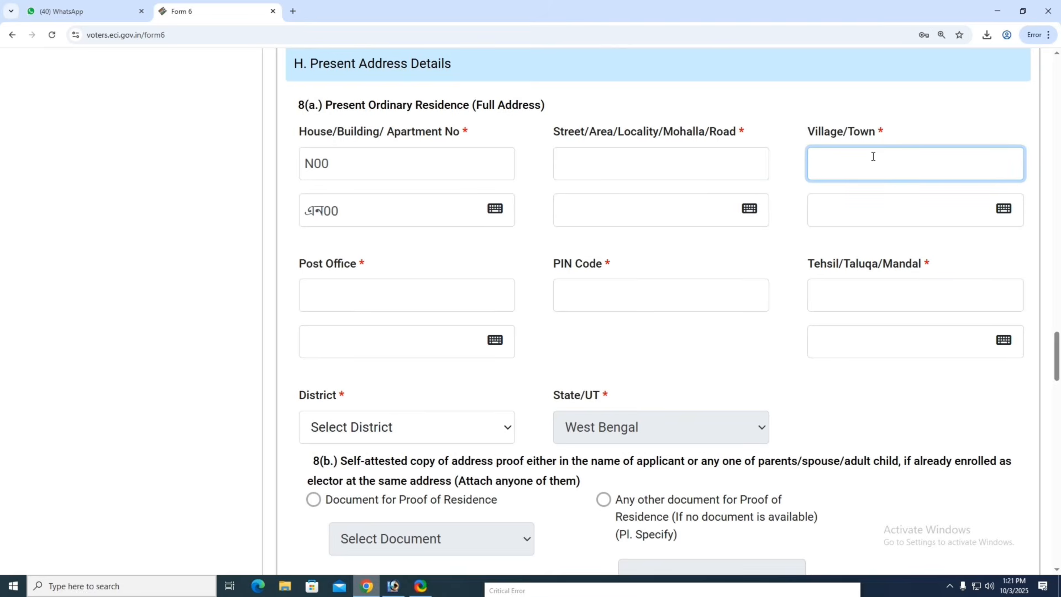
left_click(646, 206)
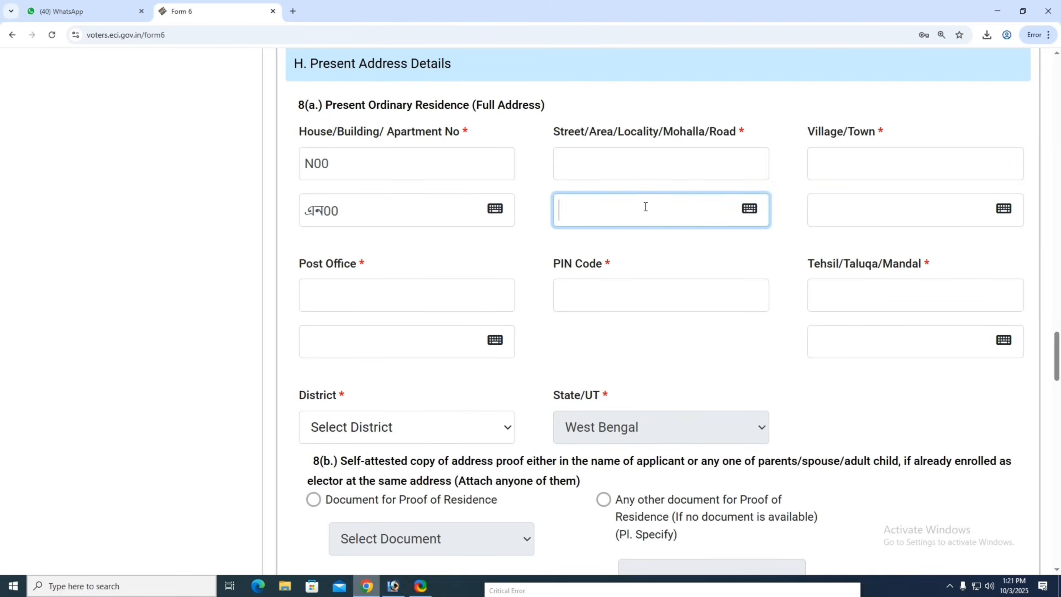
left_click(701, 243)
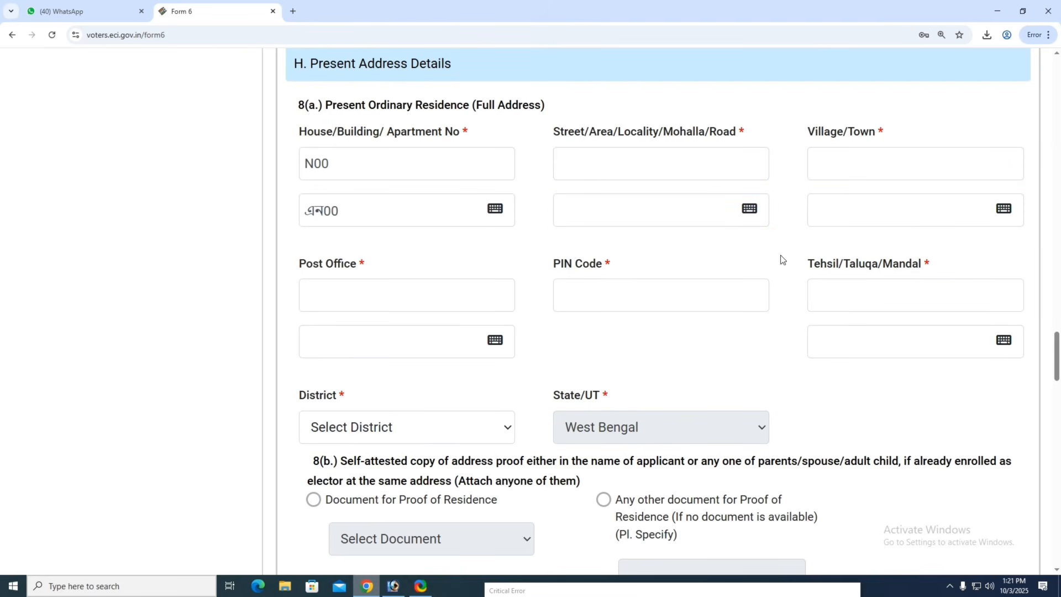
- Fill the post office, PIN code and tehsil fields, and set the district to NADIA
left_click(404, 302)
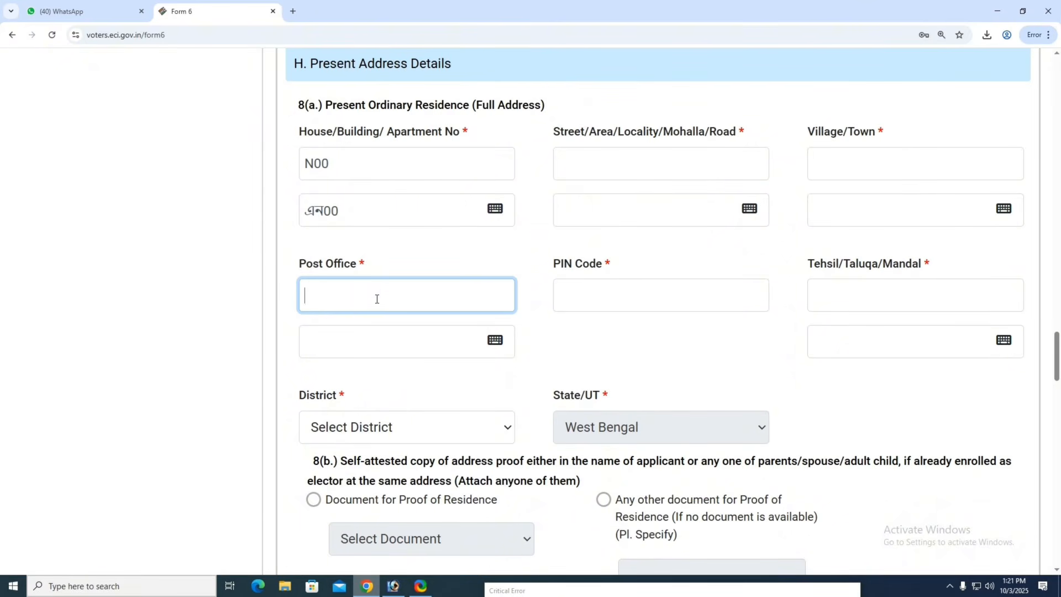
left_click(607, 298)
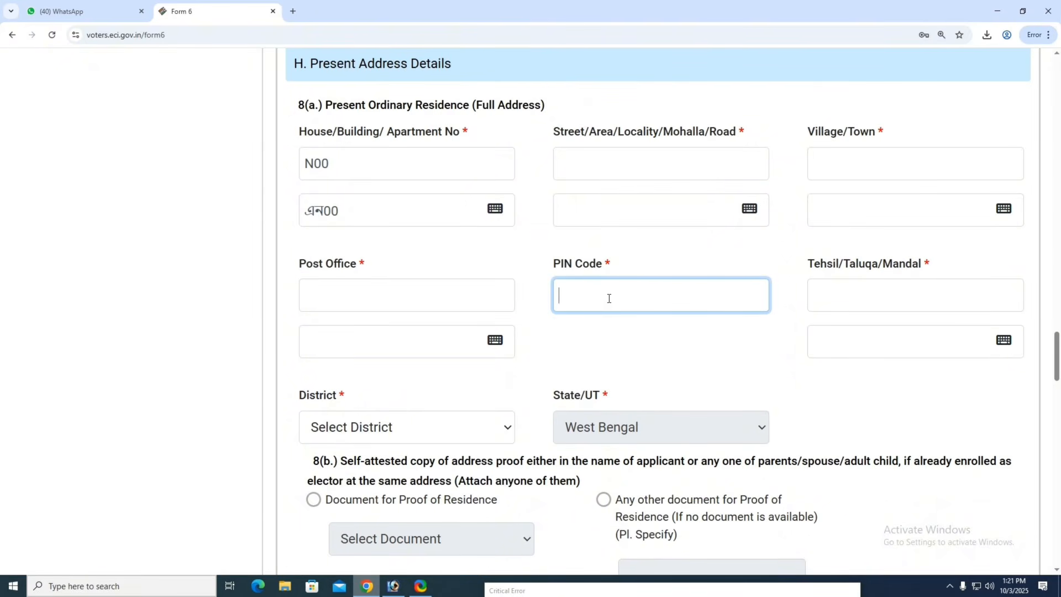
left_click(873, 301)
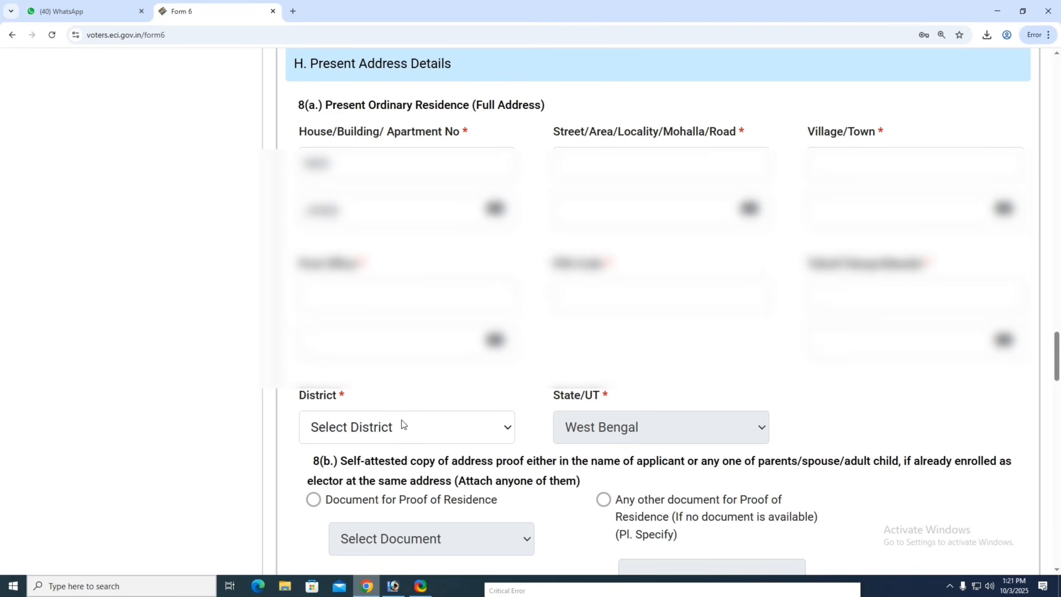
left_click(631, 175)
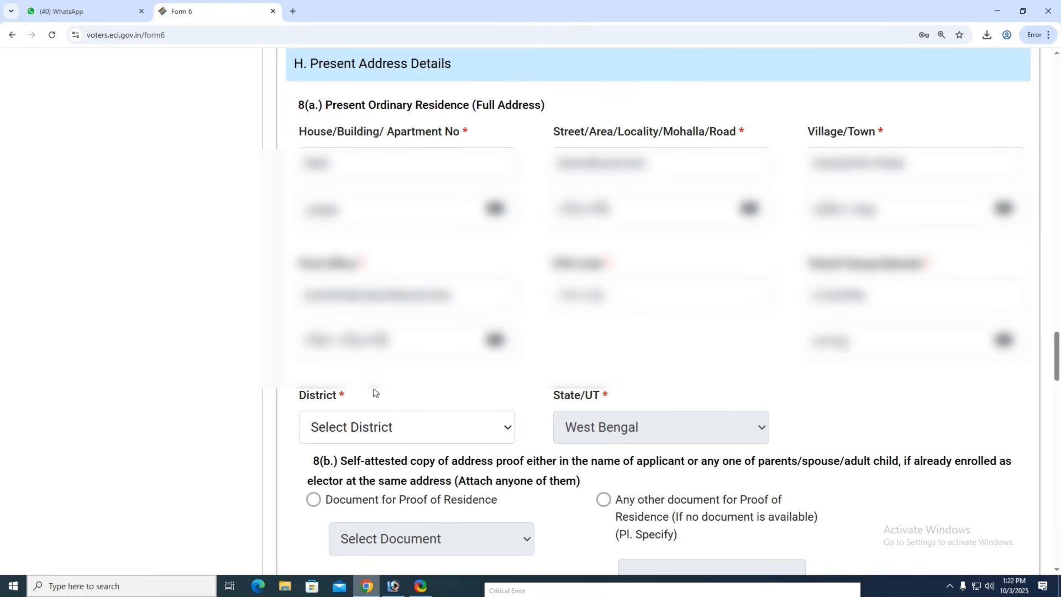
left_click(348, 434)
left_click(350, 474)
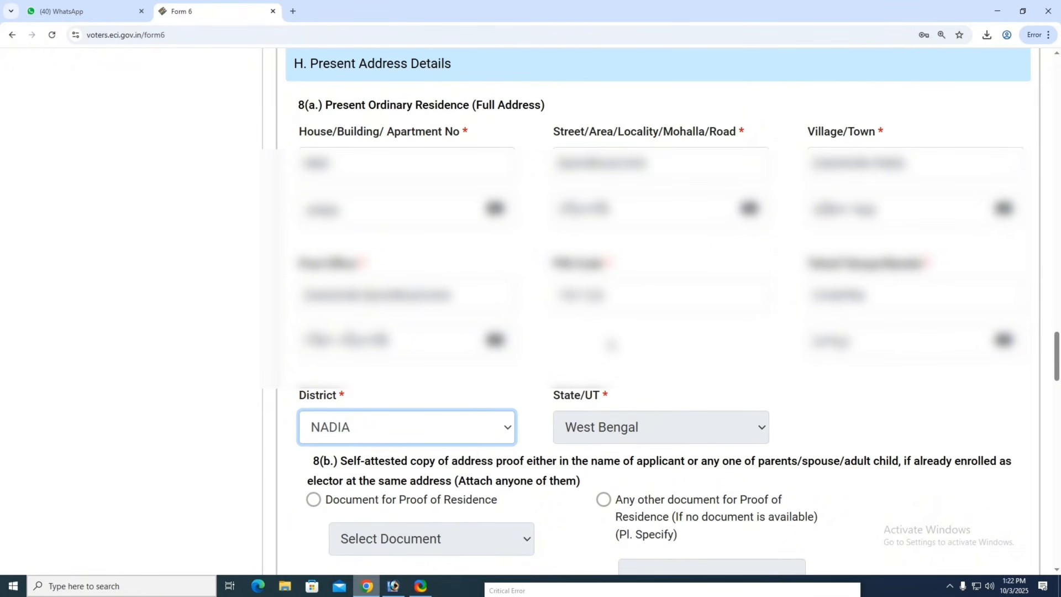
scroll(613, 343, "down", 3)
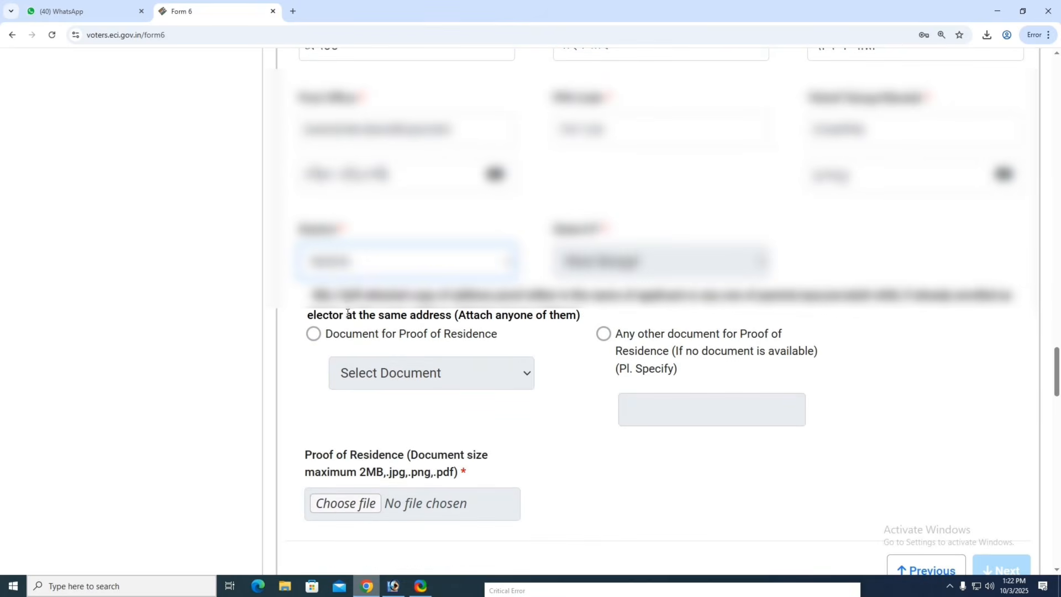
- Tick Document for Proof of Residence and choose Aadhaar Card as the document
left_click(315, 339)
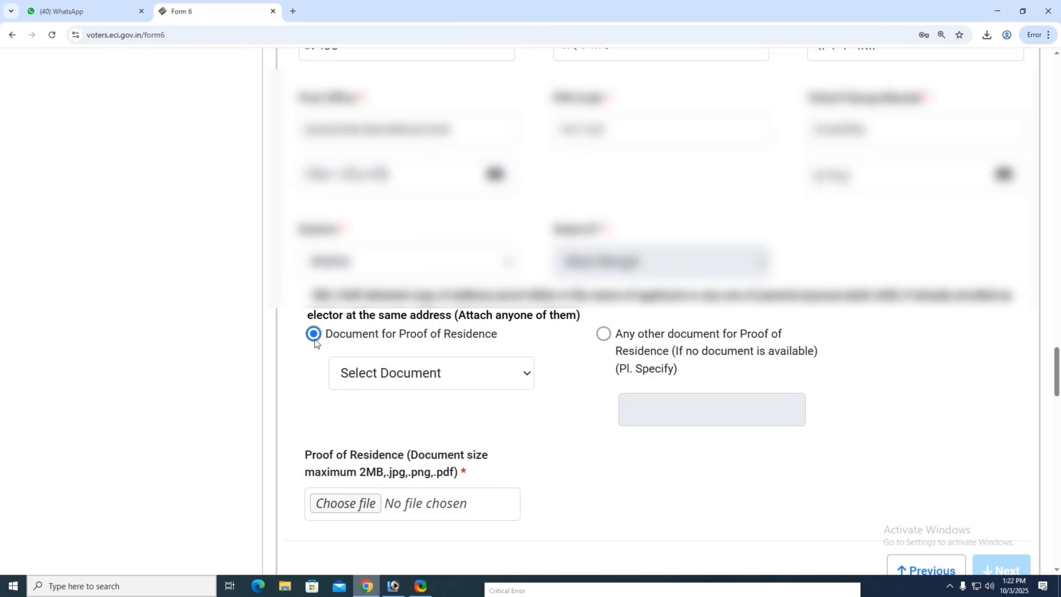
left_click(397, 383)
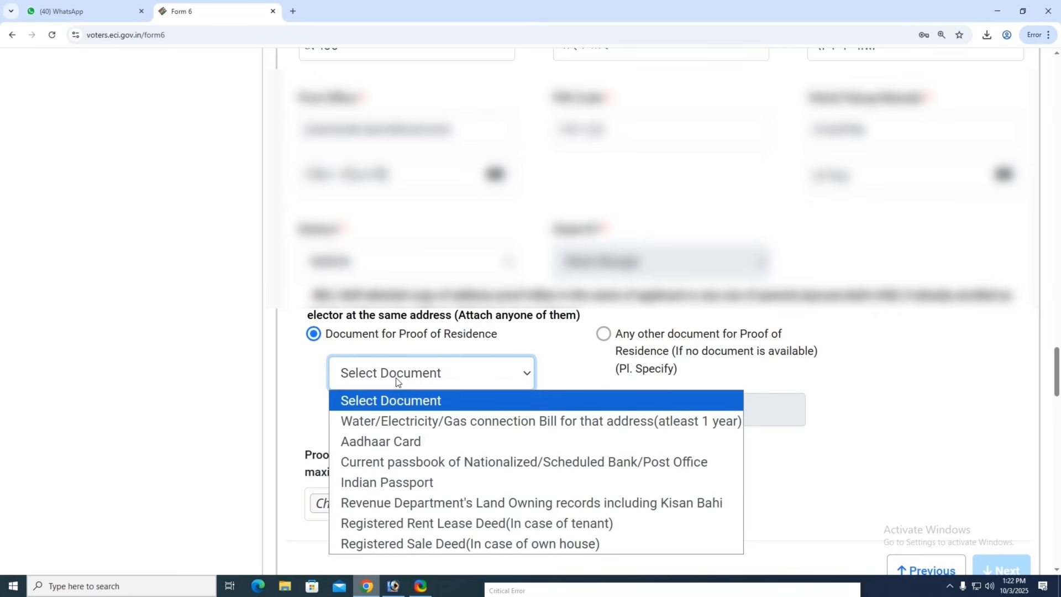
scroll(397, 383, "down", 1)
left_click(403, 318)
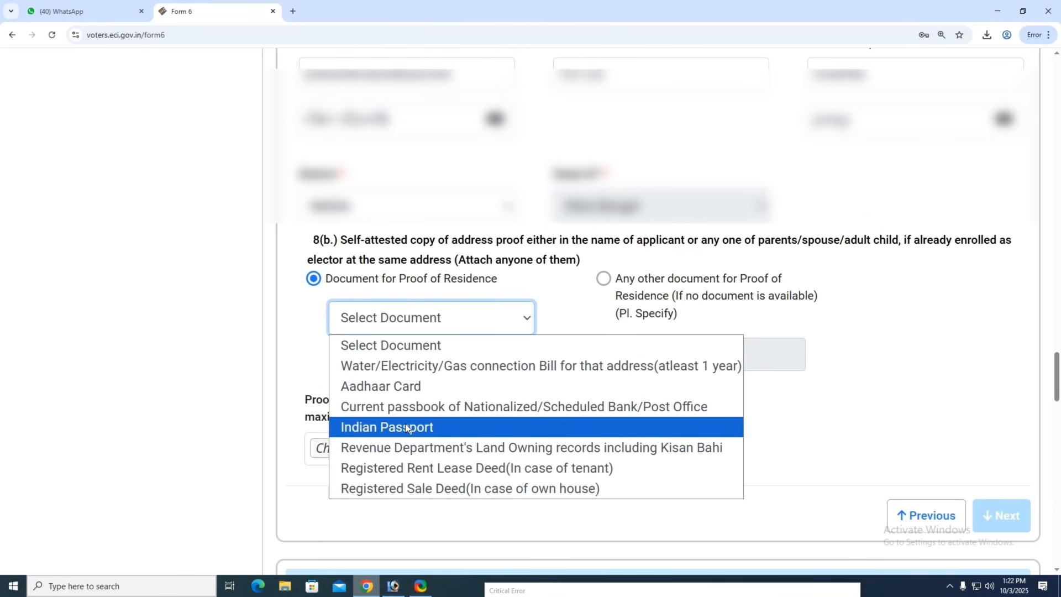
left_click(401, 387)
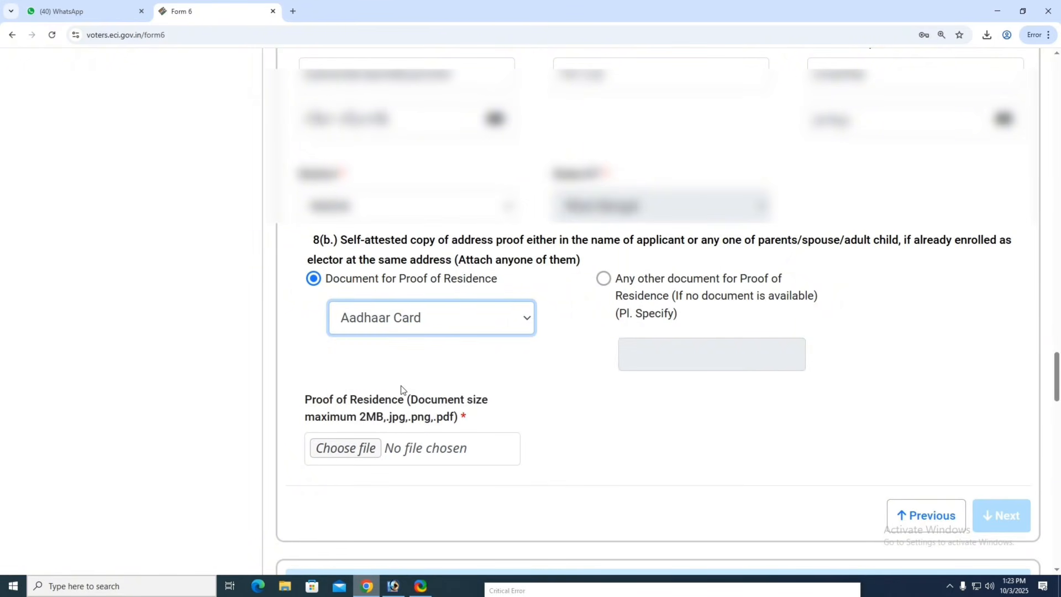
- Attach adhar.jpg from the Desktop as the residence proof
left_click(354, 452)
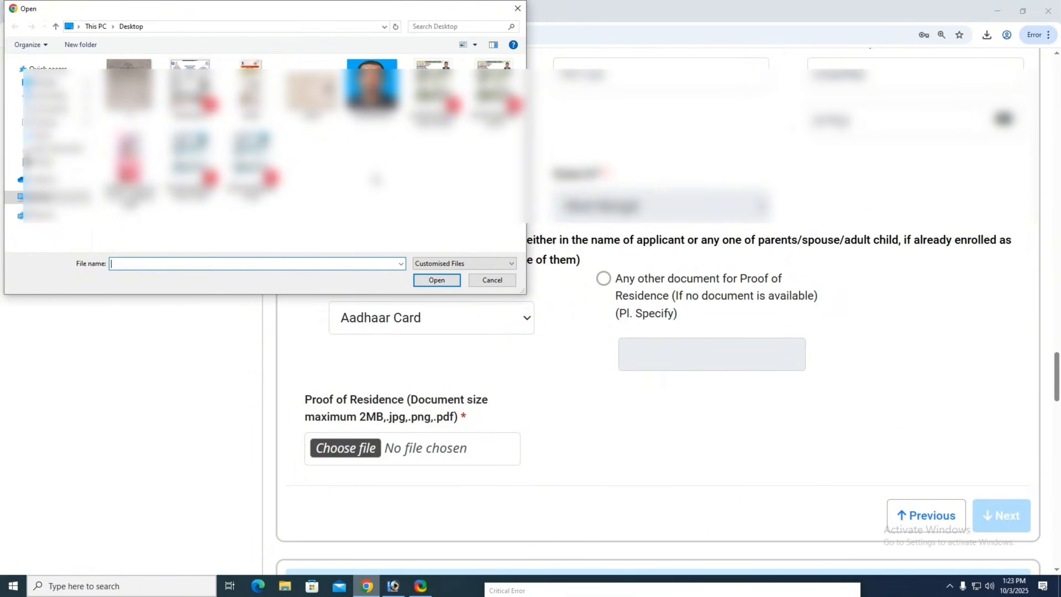
left_click(251, 88)
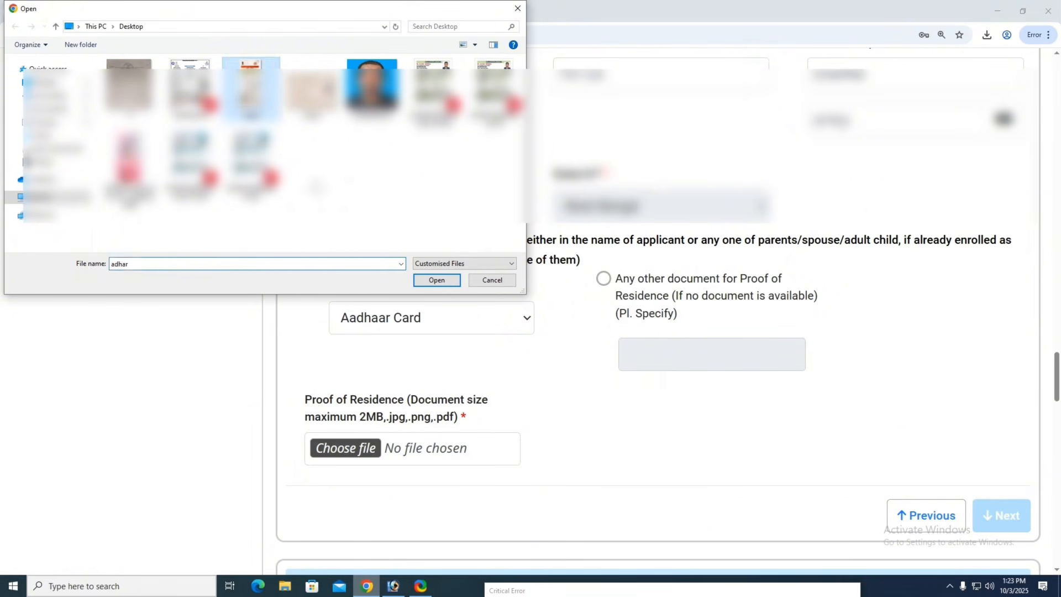
left_click(436, 280)
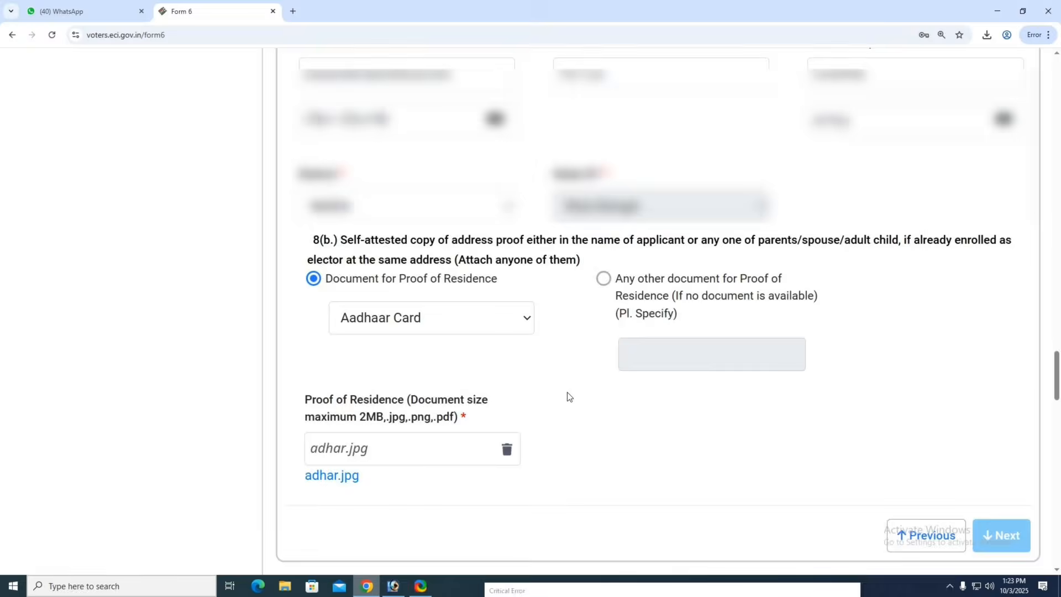
- Continue past the address section and skip the Category of Disability section to reach Section J
scroll(829, 408, "down", 3)
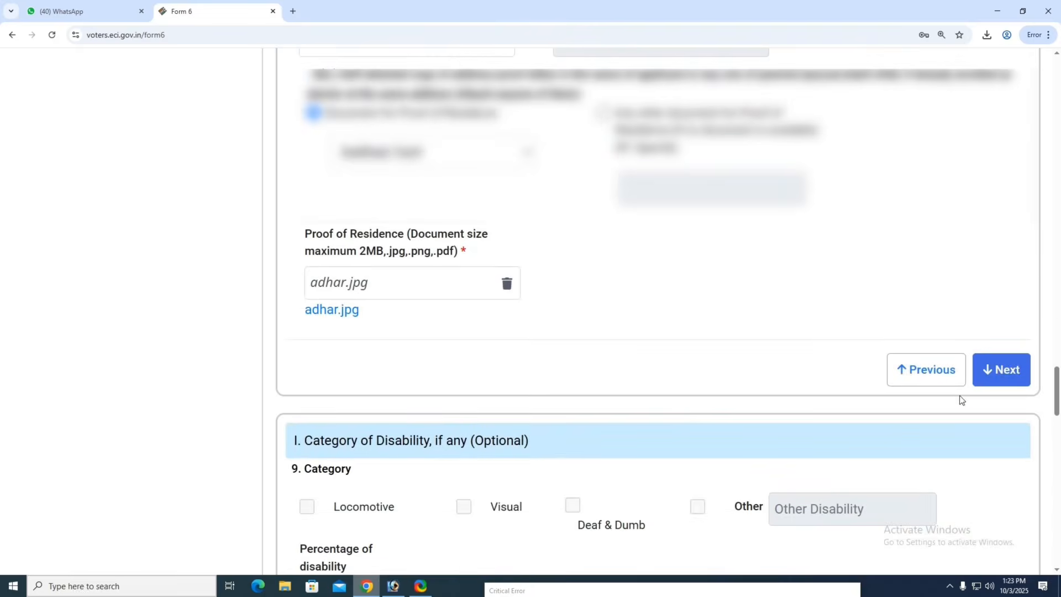
left_click(997, 373)
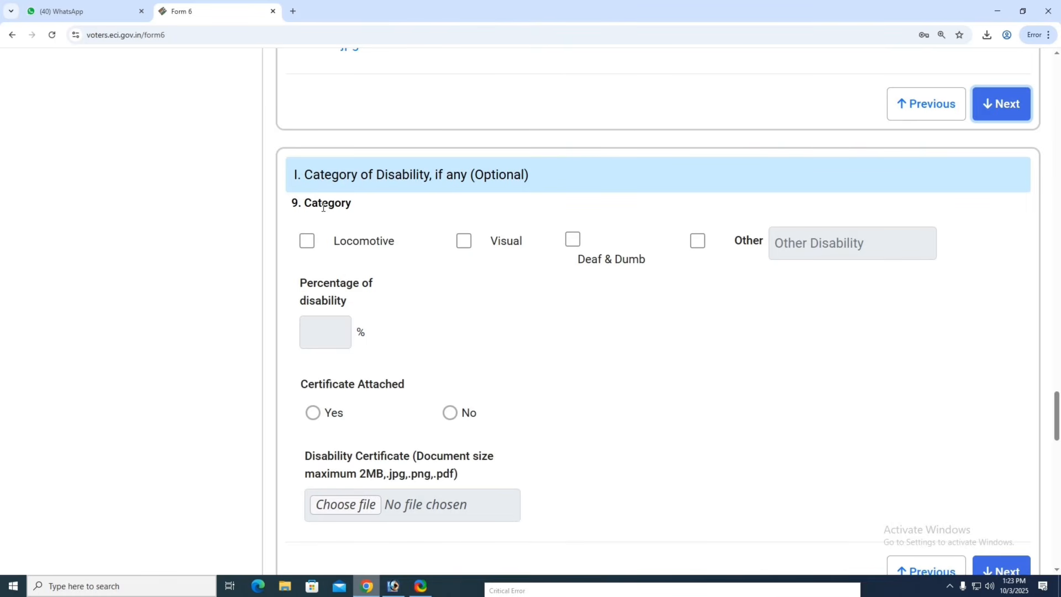
scroll(937, 456, "down", 1)
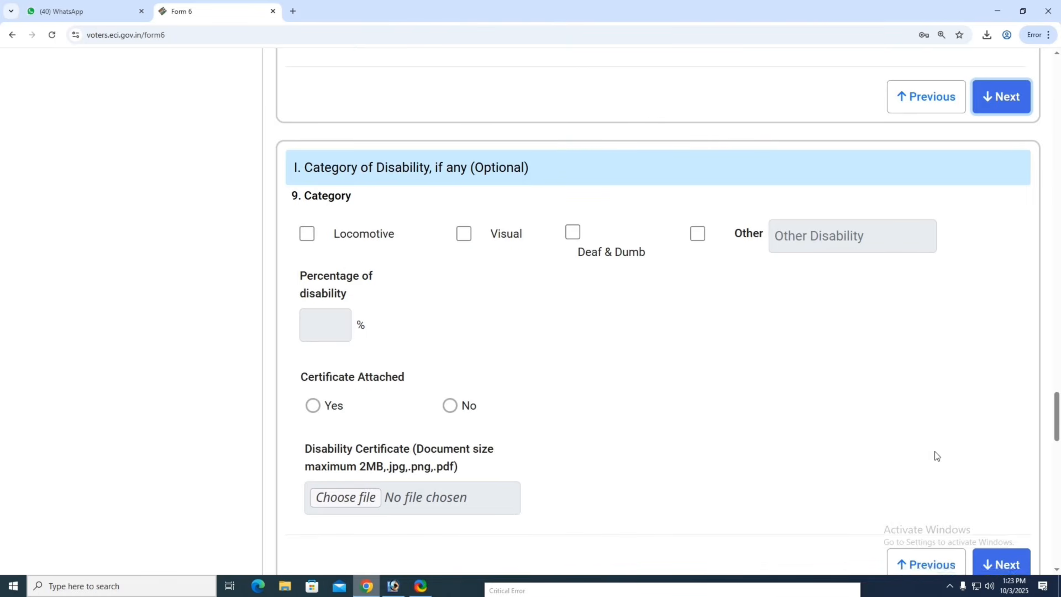
scroll(937, 456, "down", 3)
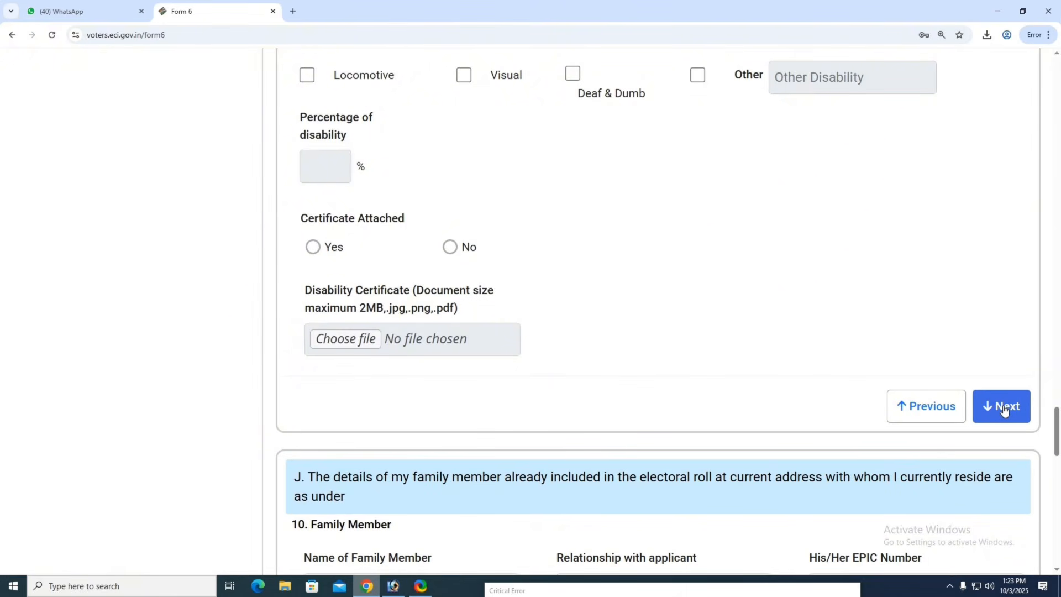
left_click(1005, 409)
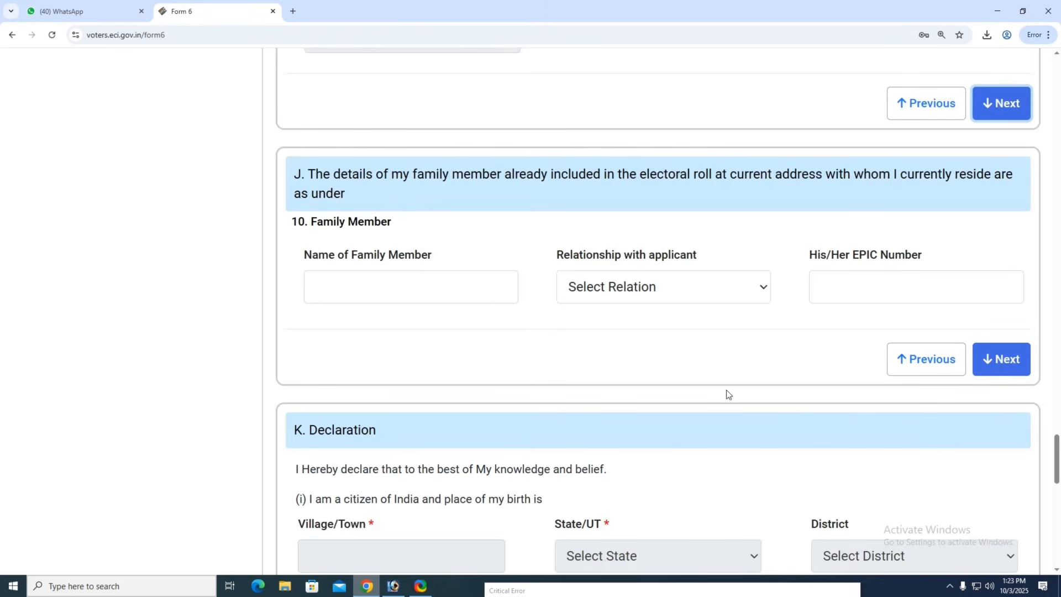
- Enter the family member's name, set the relationship to Father, and enter their EPIC number
left_click(377, 280)
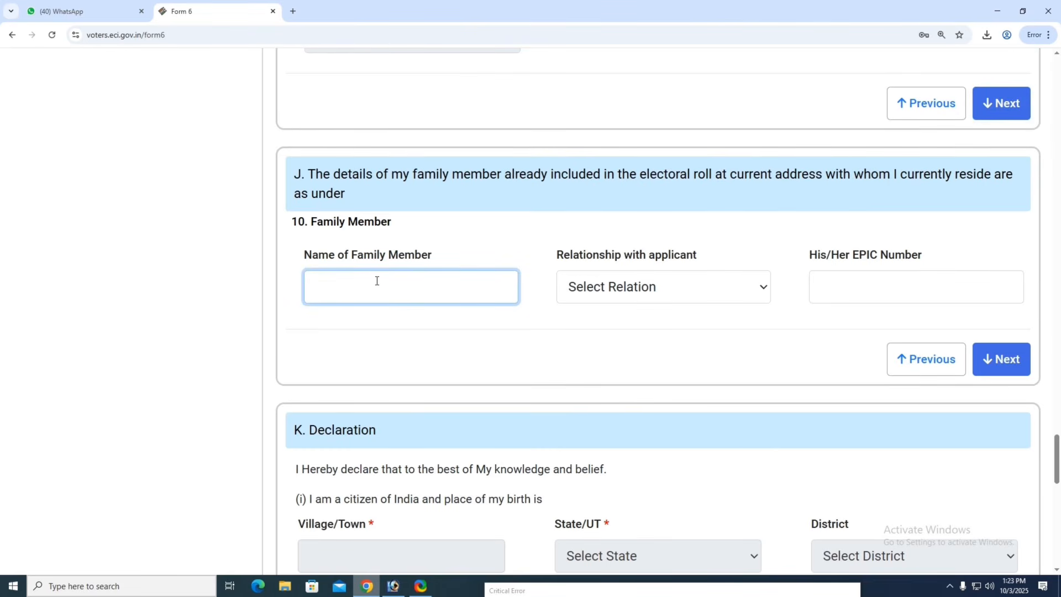
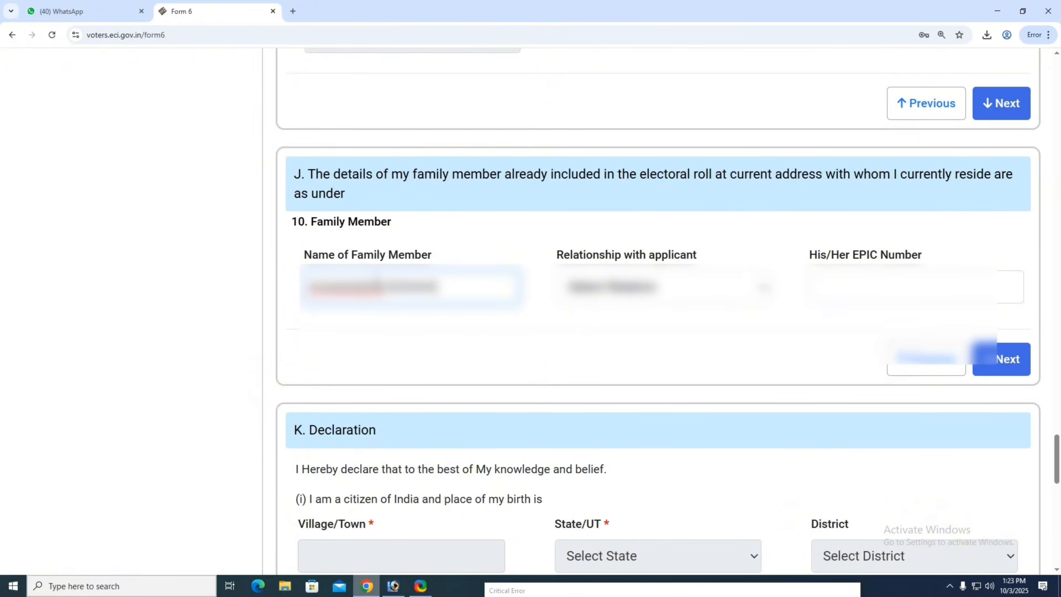
key("Tab")
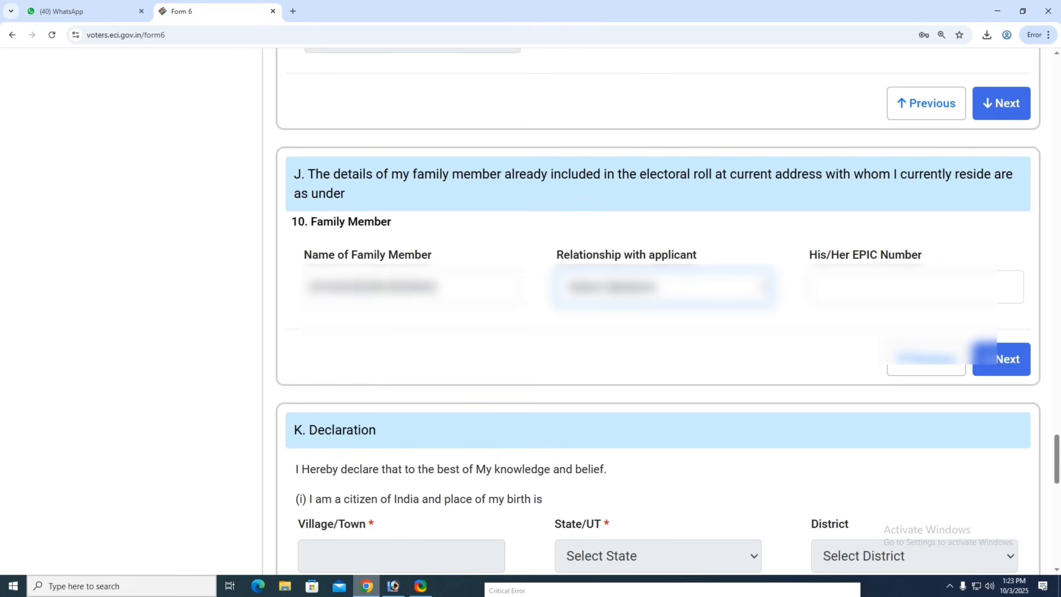
key("space")
key("Down")
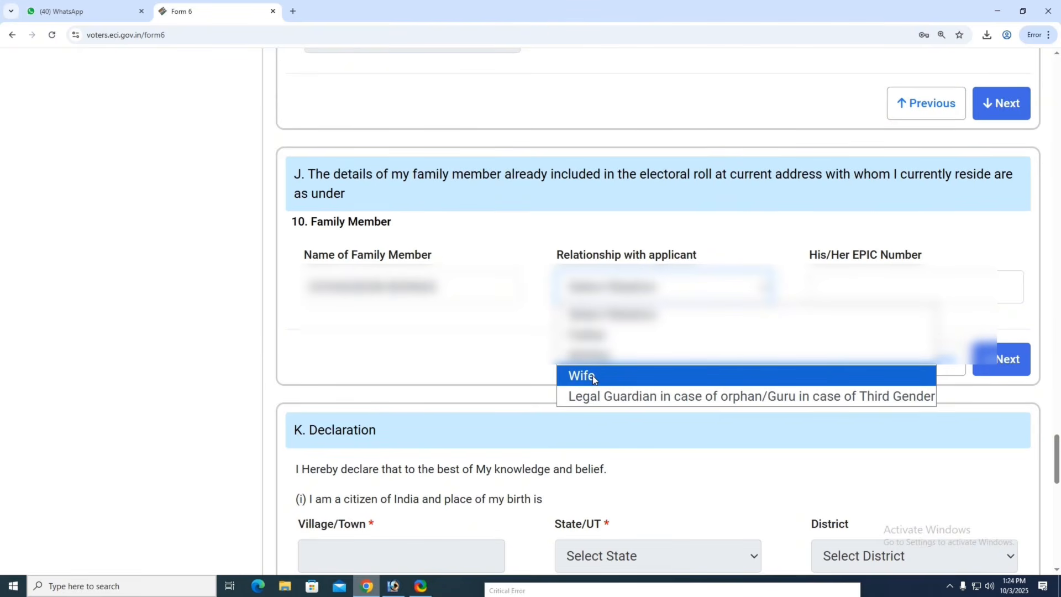
left_click(591, 335)
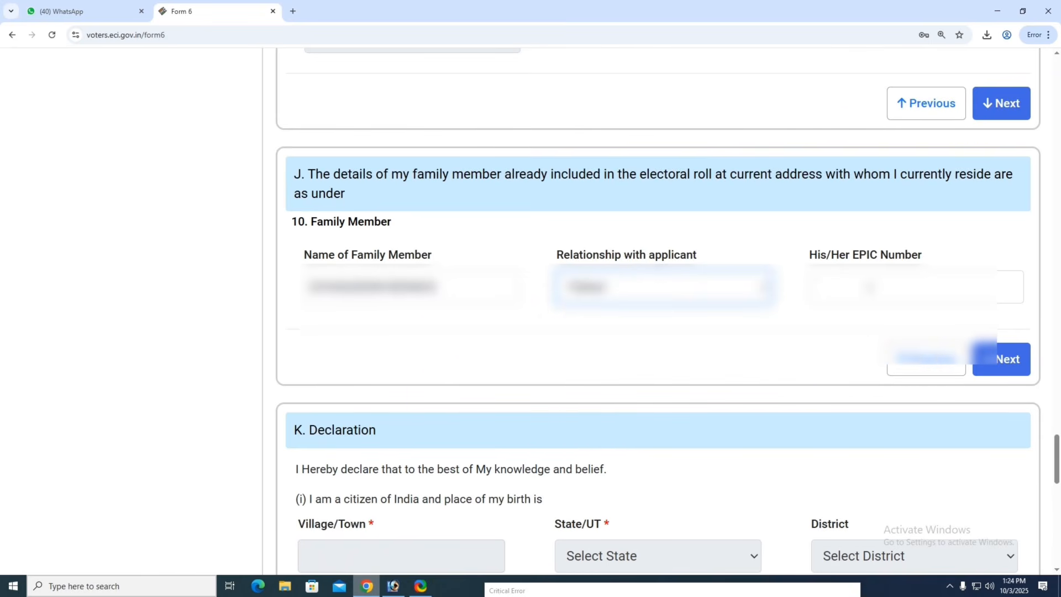
left_click(869, 288)
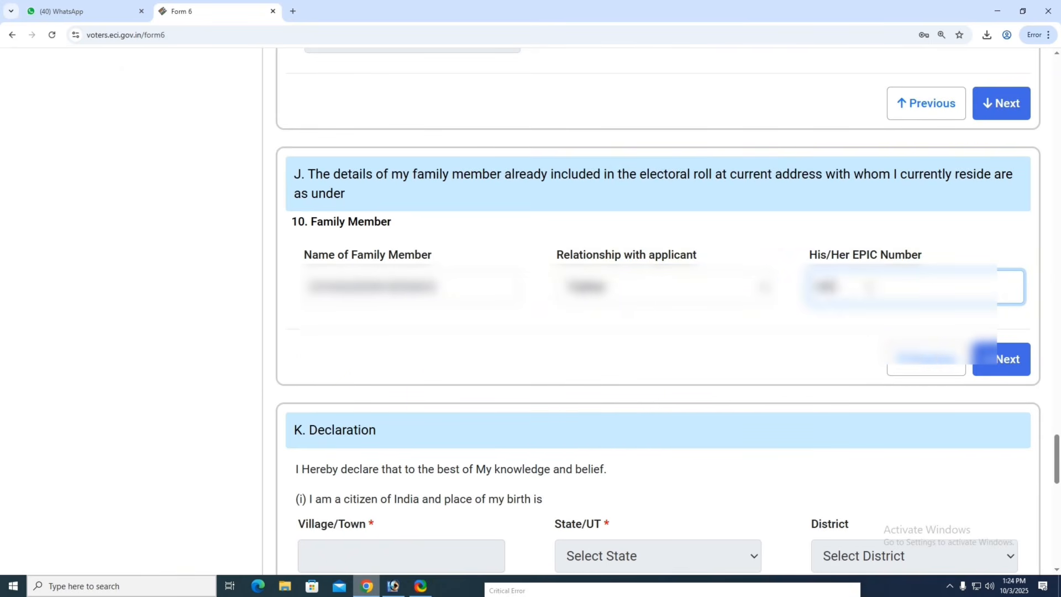
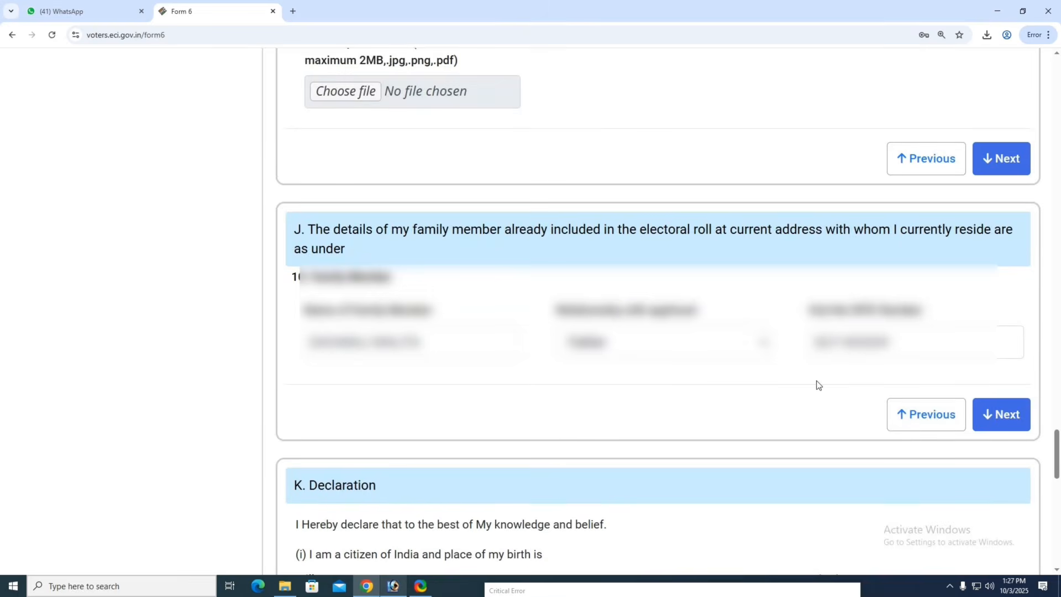
scroll(818, 384, "down", 1)
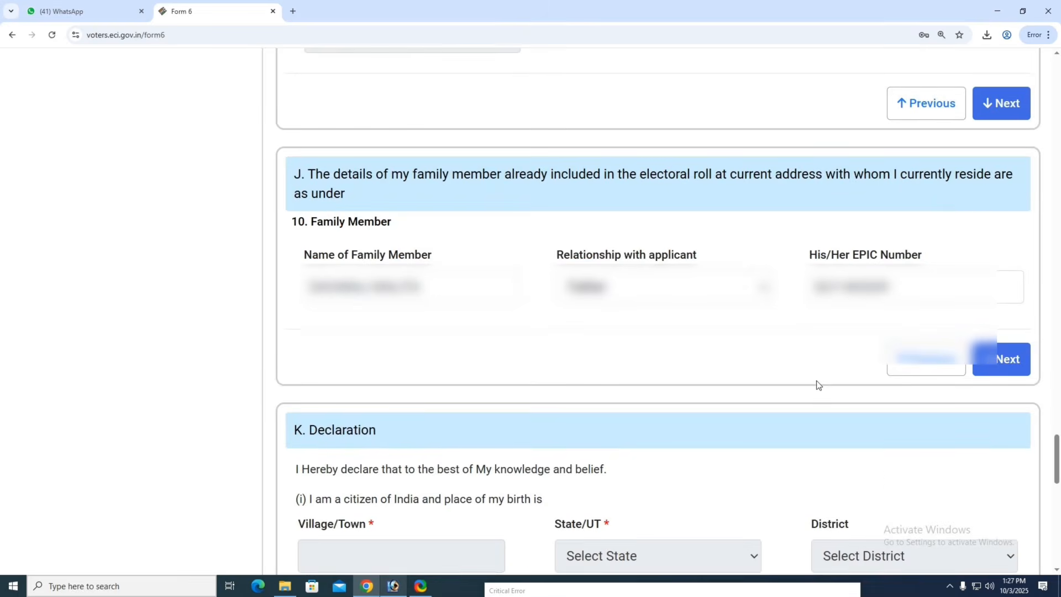
- Enter the birthplace village and set the birth state to West Bengal and district to NADIA
left_click(1011, 366)
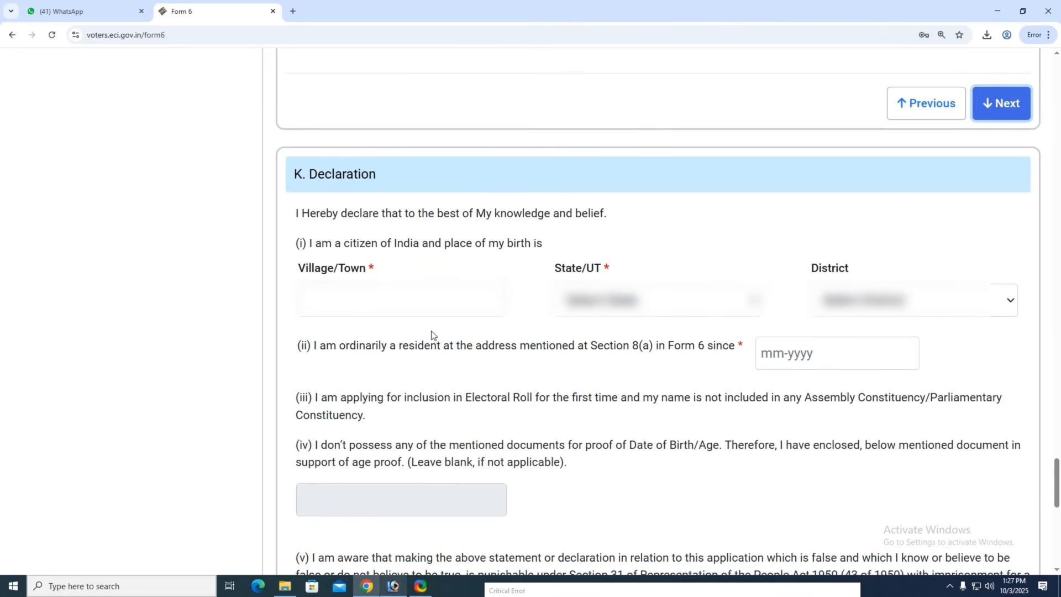
left_click(384, 302)
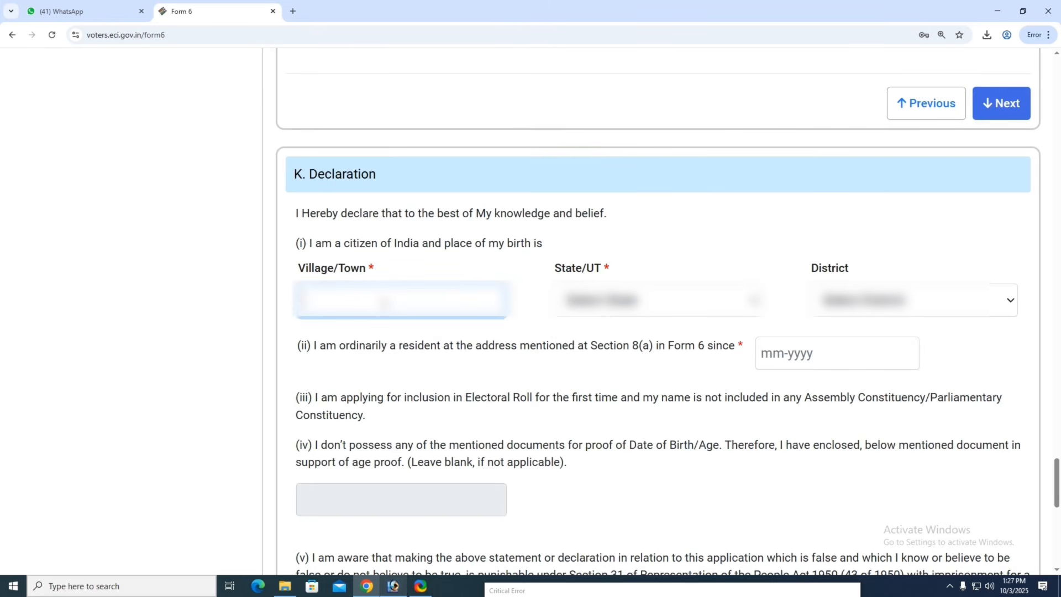
type("JAIPUR[blurred]")
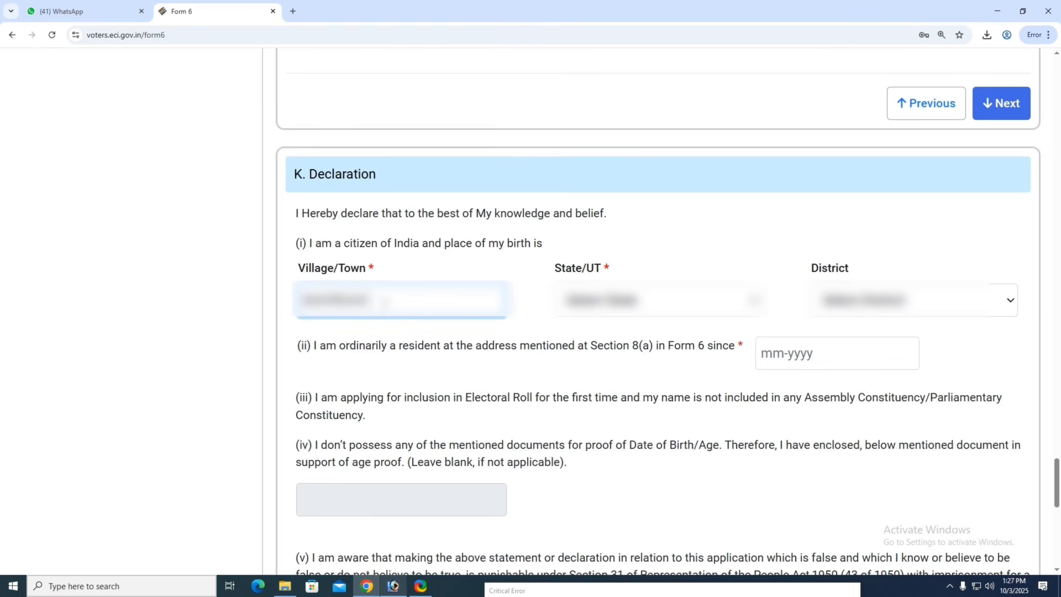
key("Tab")
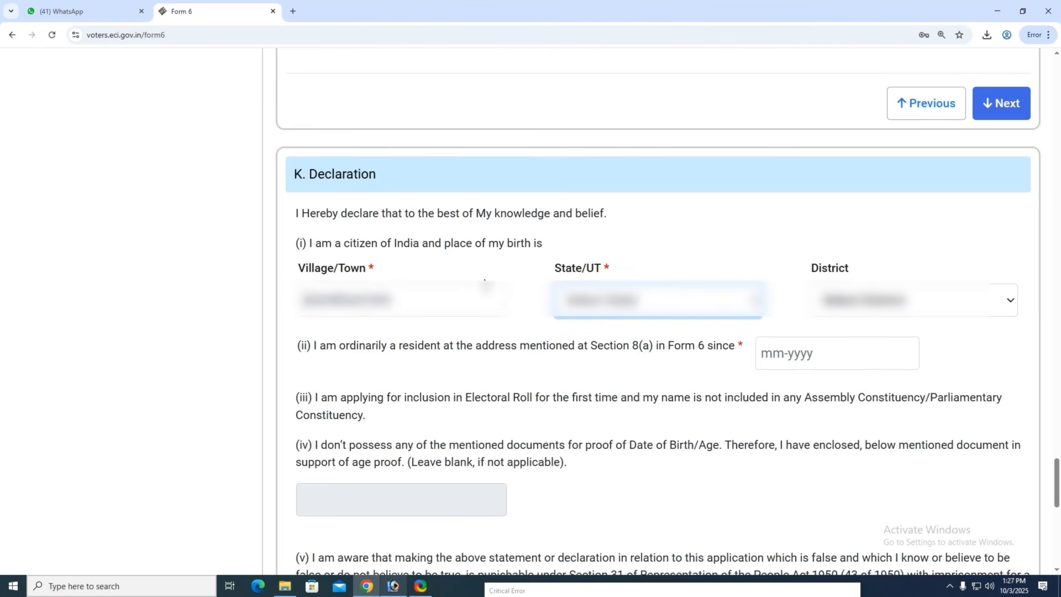
left_click(600, 307)
scroll(631, 251, "down", 8)
left_click(610, 276)
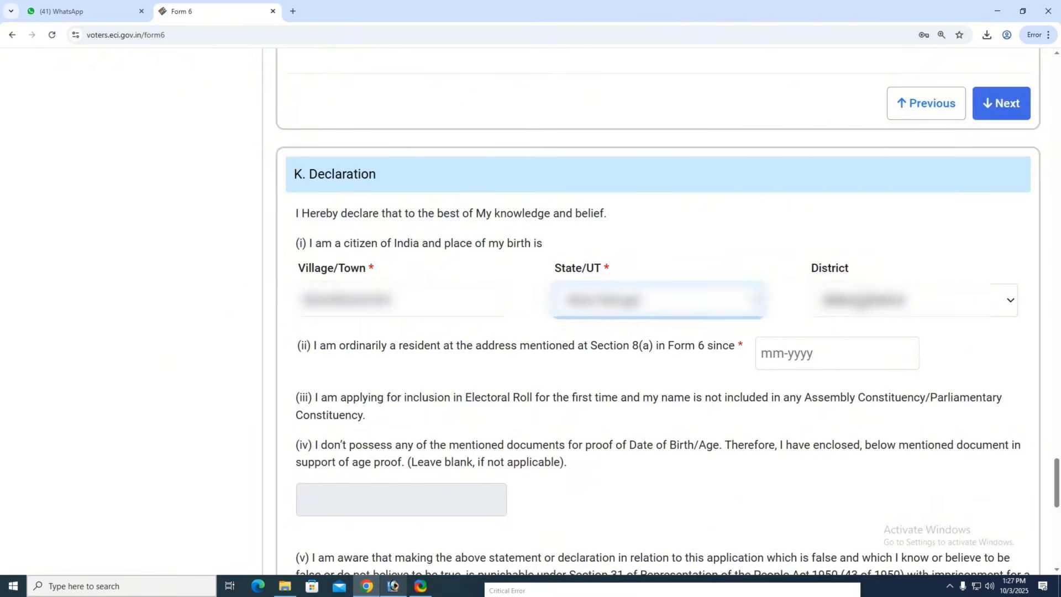
left_click(862, 302)
scroll(851, 119, "down", 5)
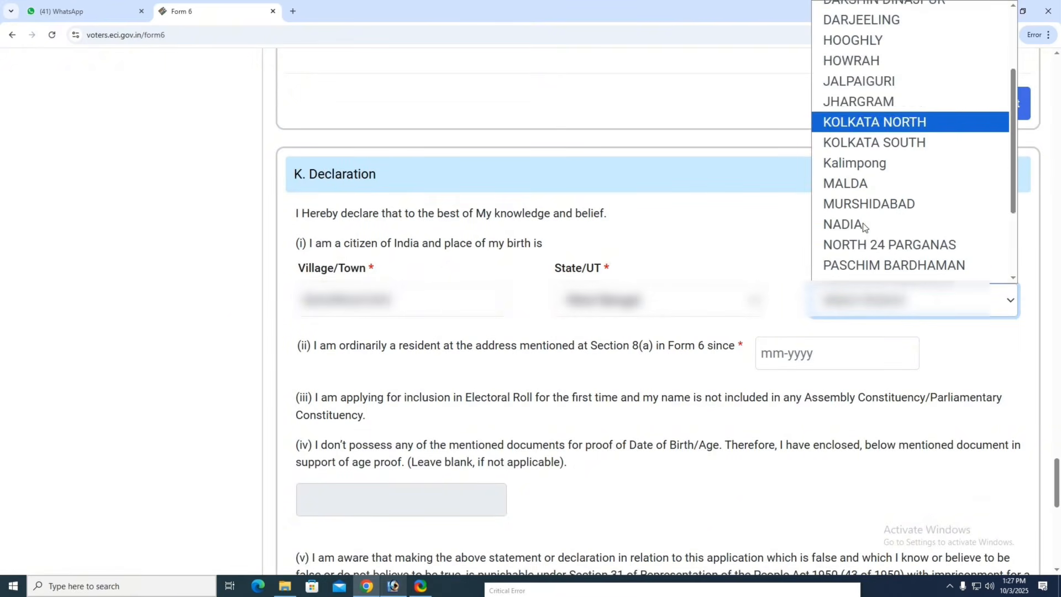
left_click(848, 110)
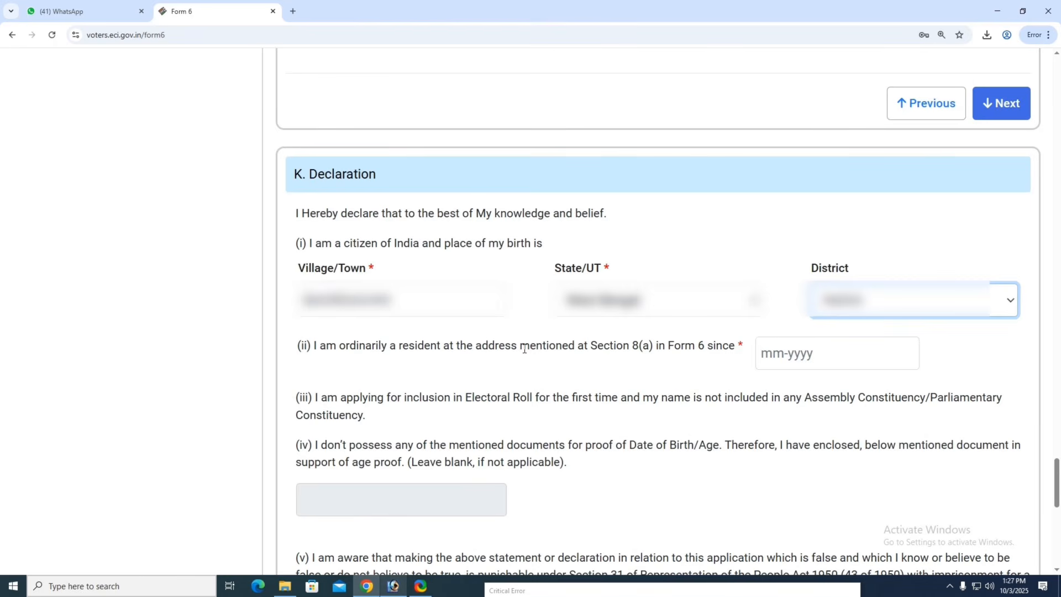
- Set the residence-since date to 07-1989 in the month picker
left_click(780, 359)
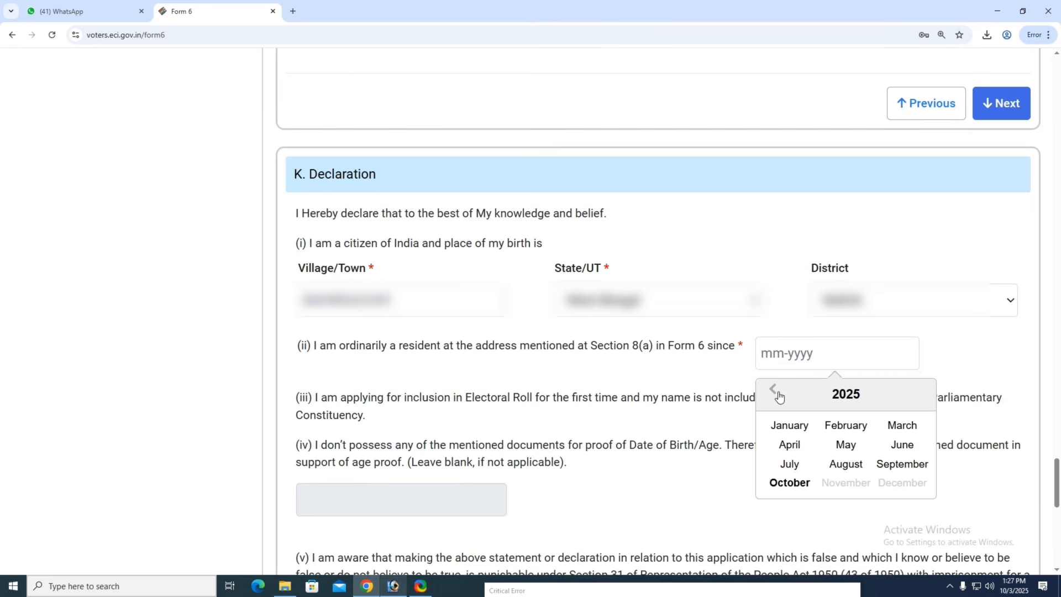
left_click(774, 390)
left_click(774, 390)
left_click(774, 390)
left_click(774, 390)
left_click(774, 390)
left_click(774, 391)
left_click(774, 390)
left_click(774, 390)
double_click(774, 390)
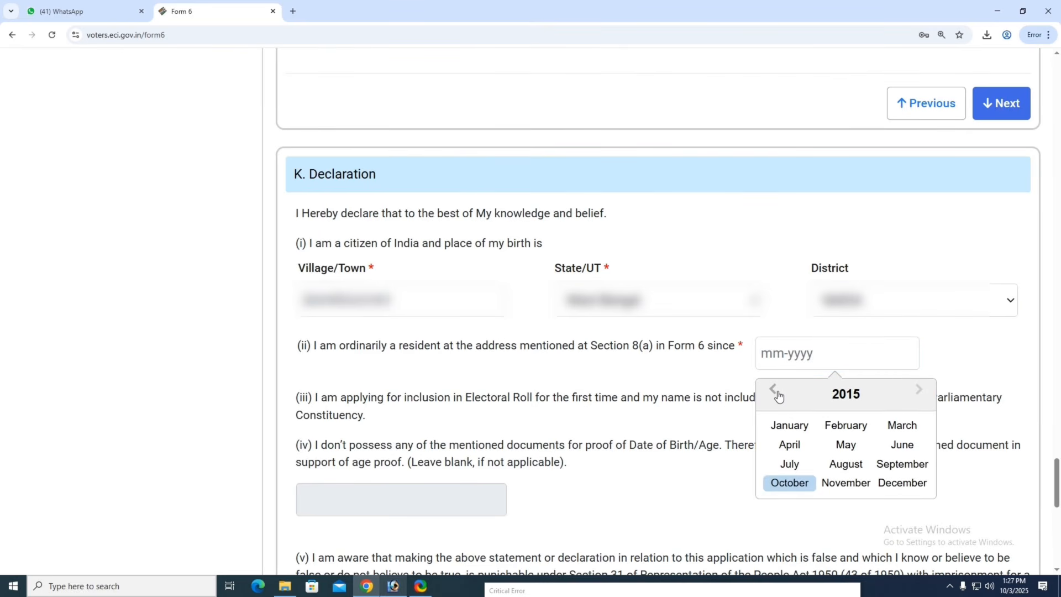
left_click(774, 390)
double_click(774, 390)
left_click(774, 390)
double_click(773, 390)
double_click(774, 390)
double_click(774, 390)
double_click(774, 390)
double_click(773, 390)
double_click(774, 390)
left_click(774, 390)
double_click(774, 390)
double_click(774, 390)
double_click(773, 390)
left_click(774, 390)
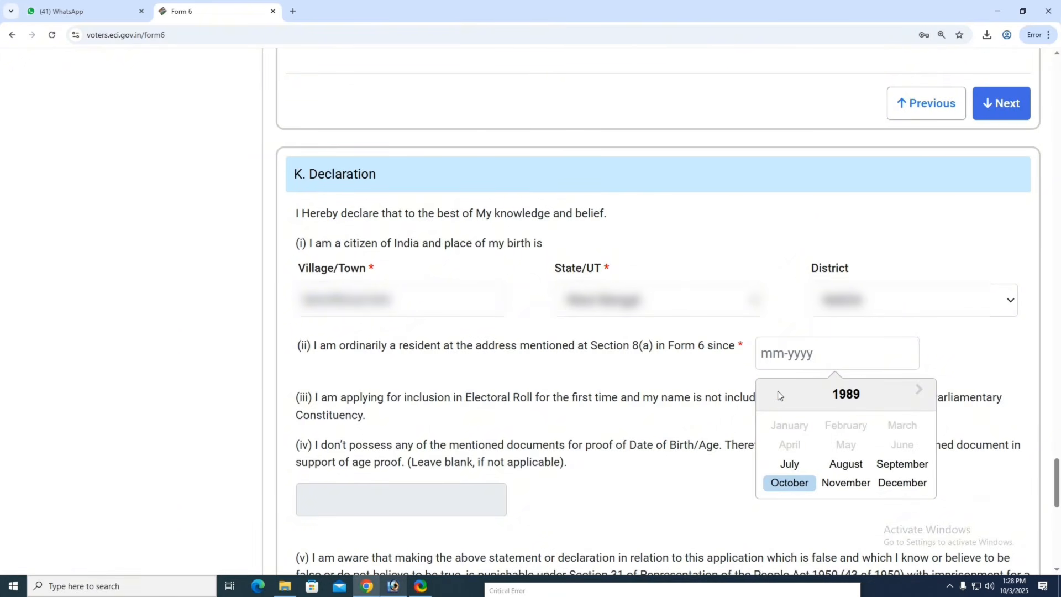
left_click(790, 464)
- Enter BAHIRGACHHI as the place of declaration and continue to the Captcha section
scroll(791, 389, "down", 3)
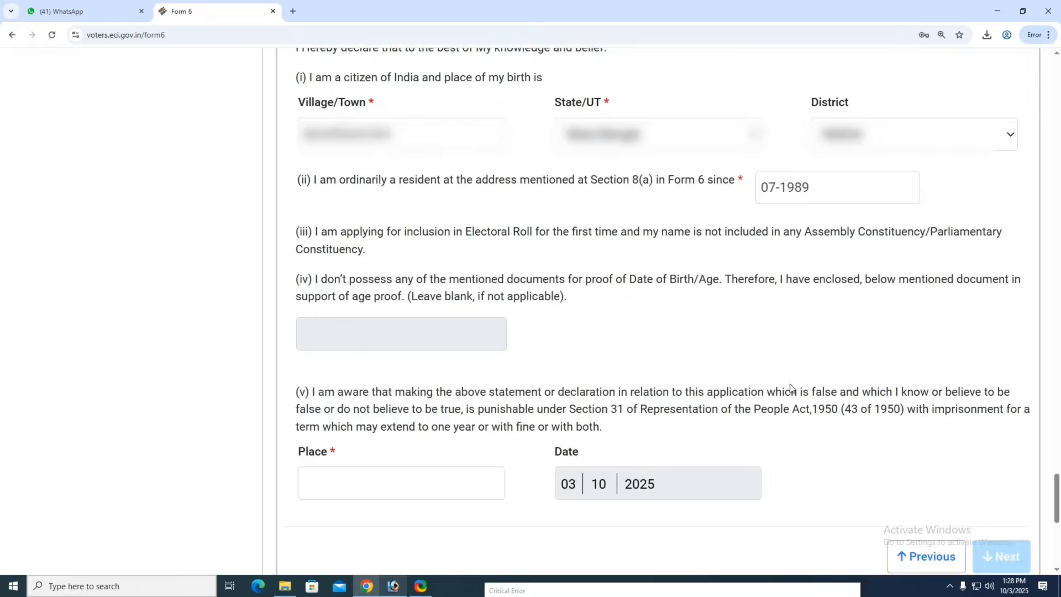
left_click(386, 486)
type("BAHIR")
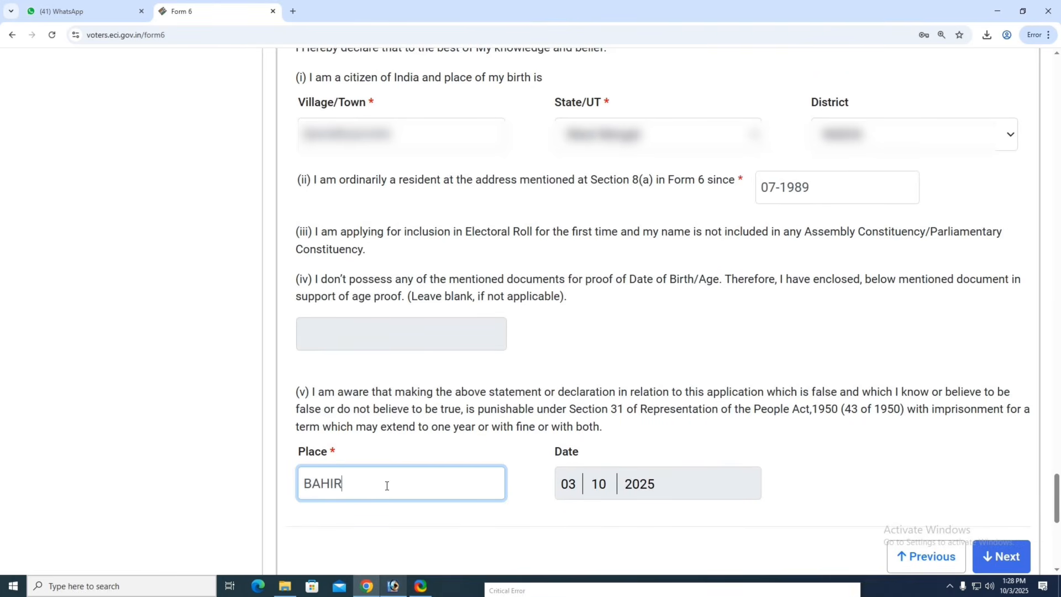
type("GACHHI")
scroll(625, 443, "down", 3)
left_click(1006, 344)
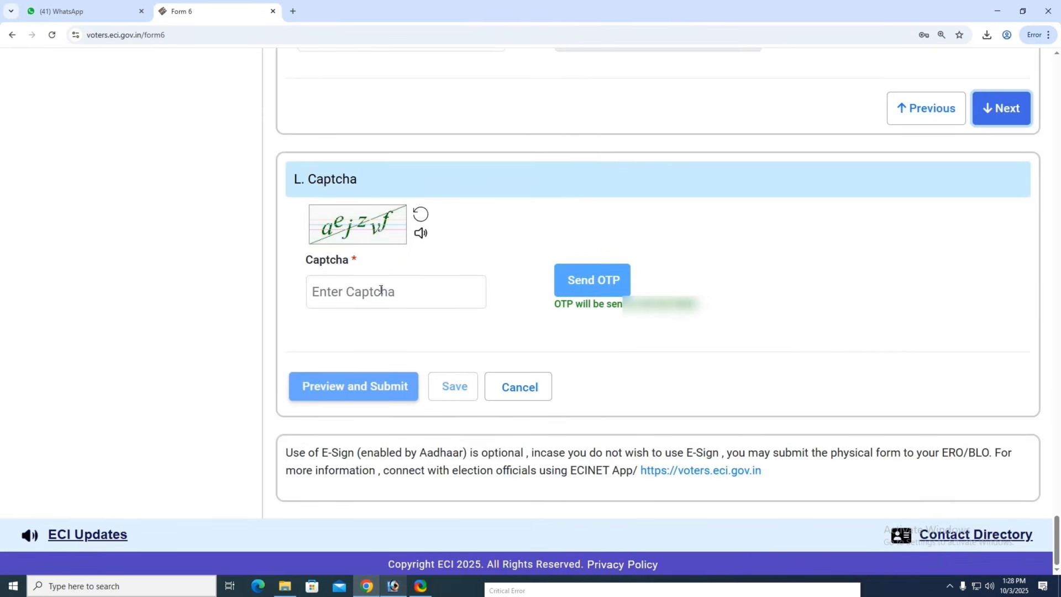
- Enter the captcha and request the OTP, retrying with a fresh captcha after the first attempt
left_click(381, 290)
type("ae")
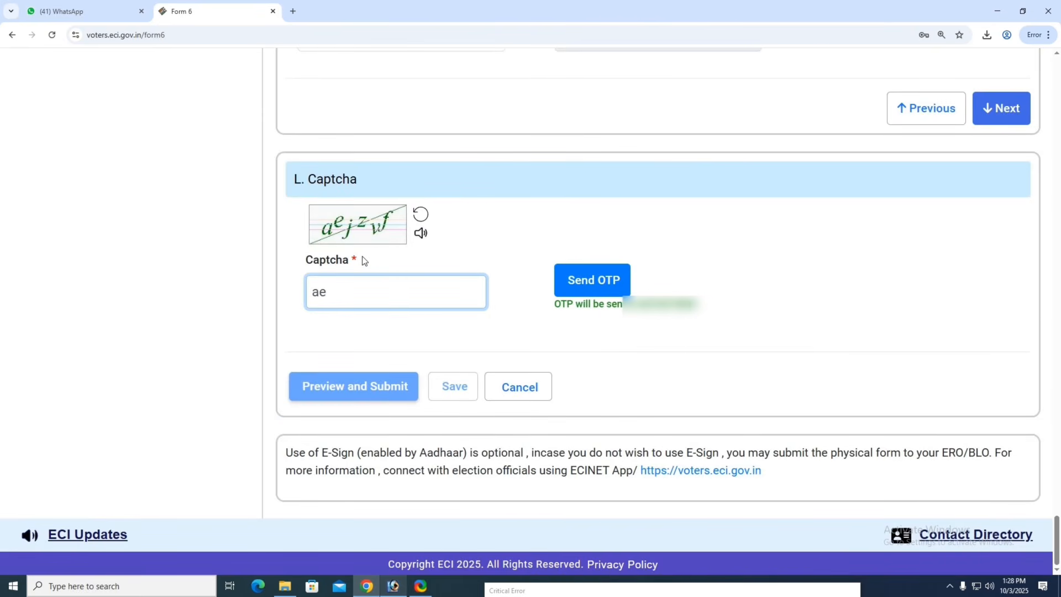
type("jzvf")
left_click(535, 272)
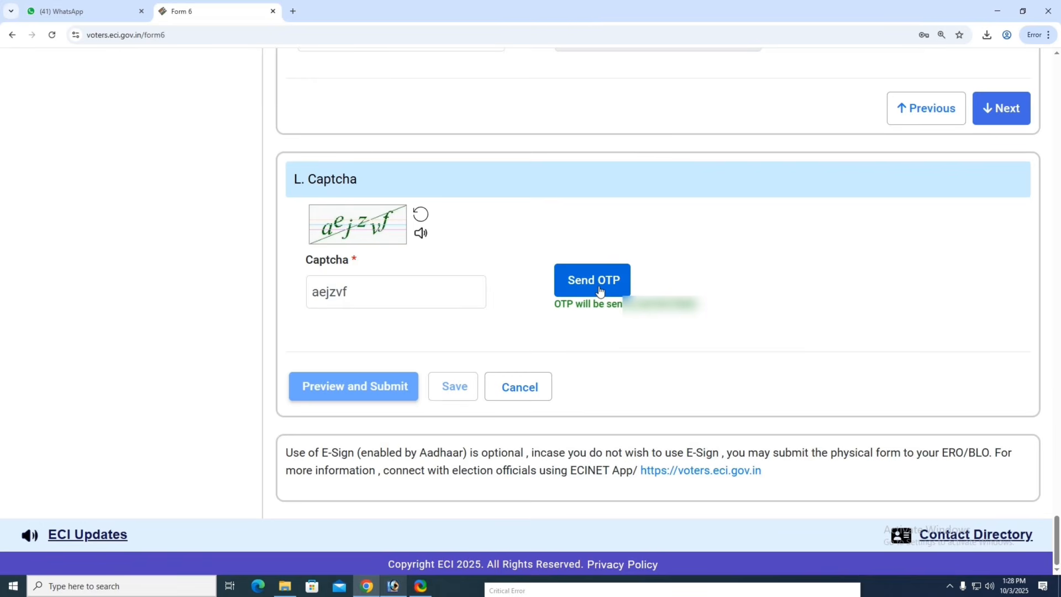
left_click(379, 292)
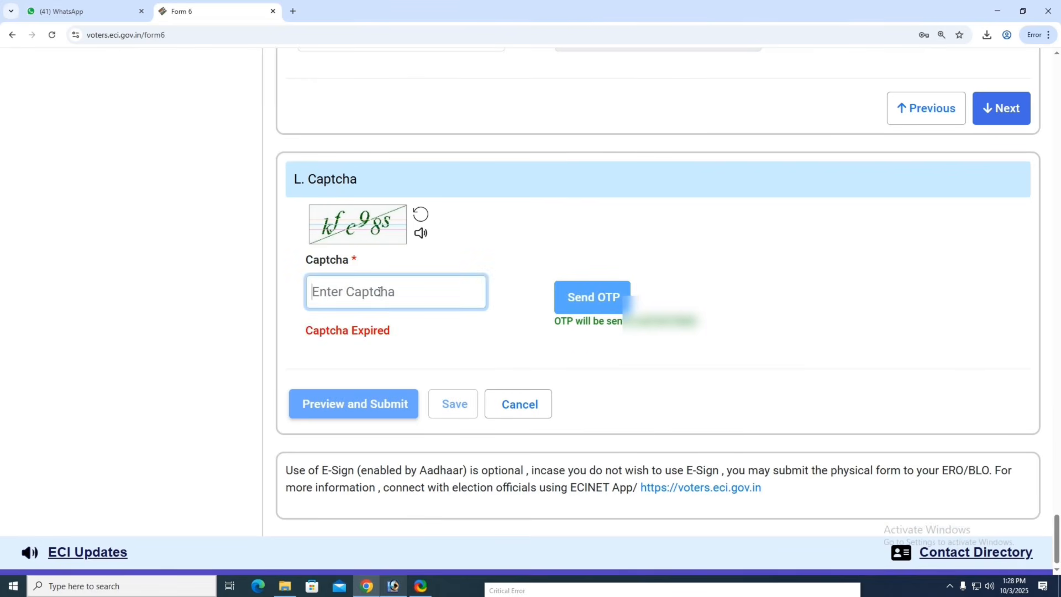
type("kf")
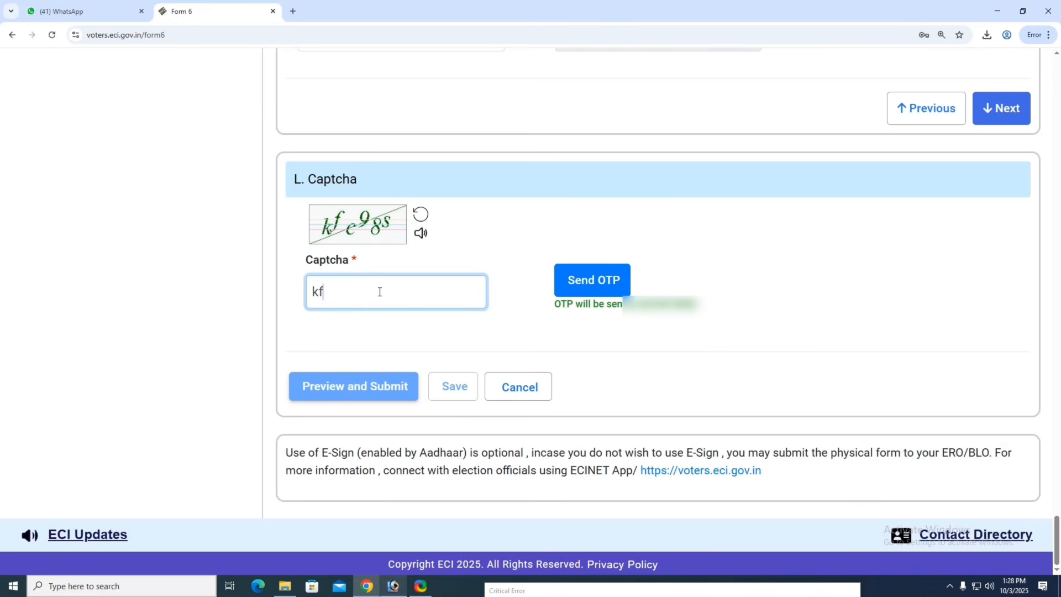
type("c98s")
double_click(553, 252)
left_click(590, 280)
- Enter the received OTP, correcting its last two digits
left_click(394, 333)
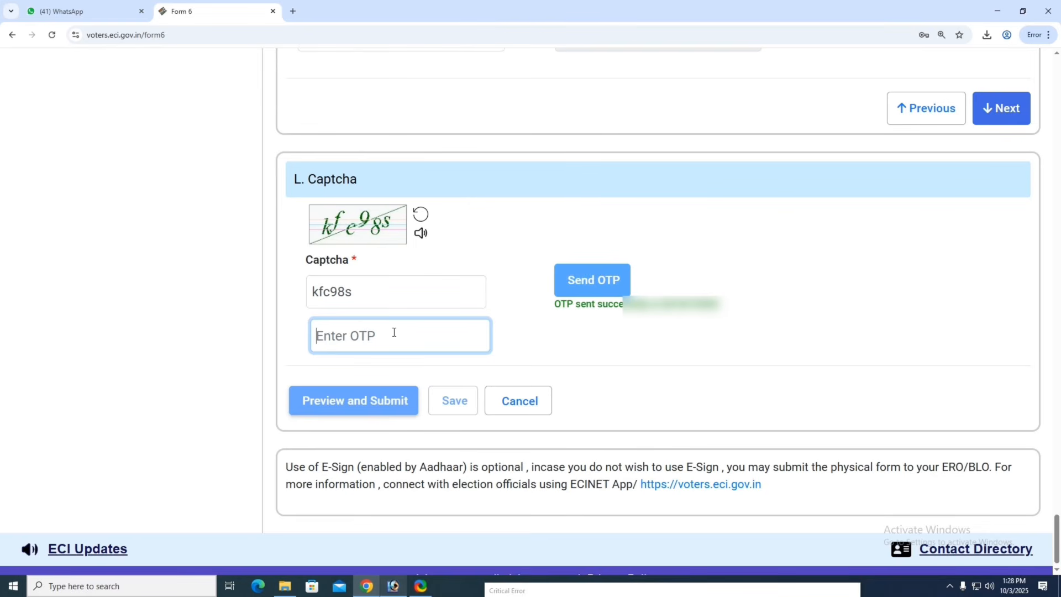
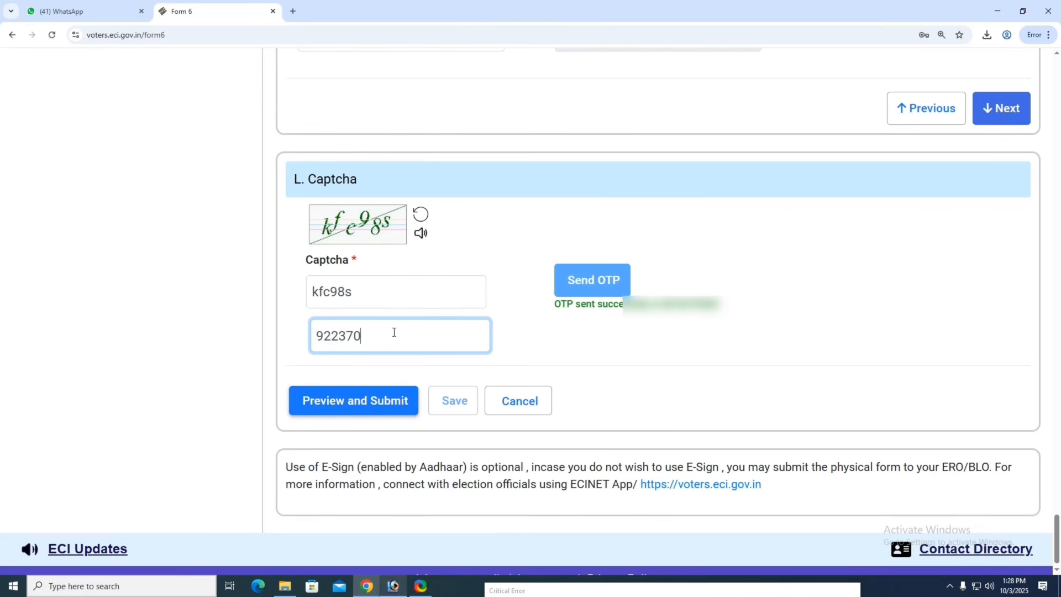
left_click(652, 379)
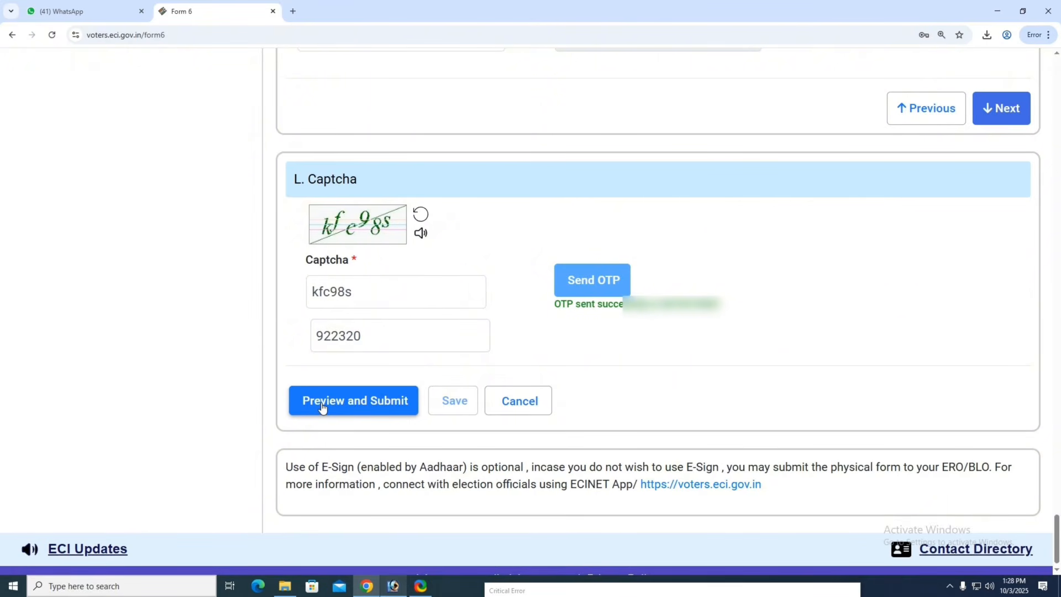
- Open the completed Form 6 preview and scroll to its end, where the eSign & Submit button appears
left_click(323, 408)
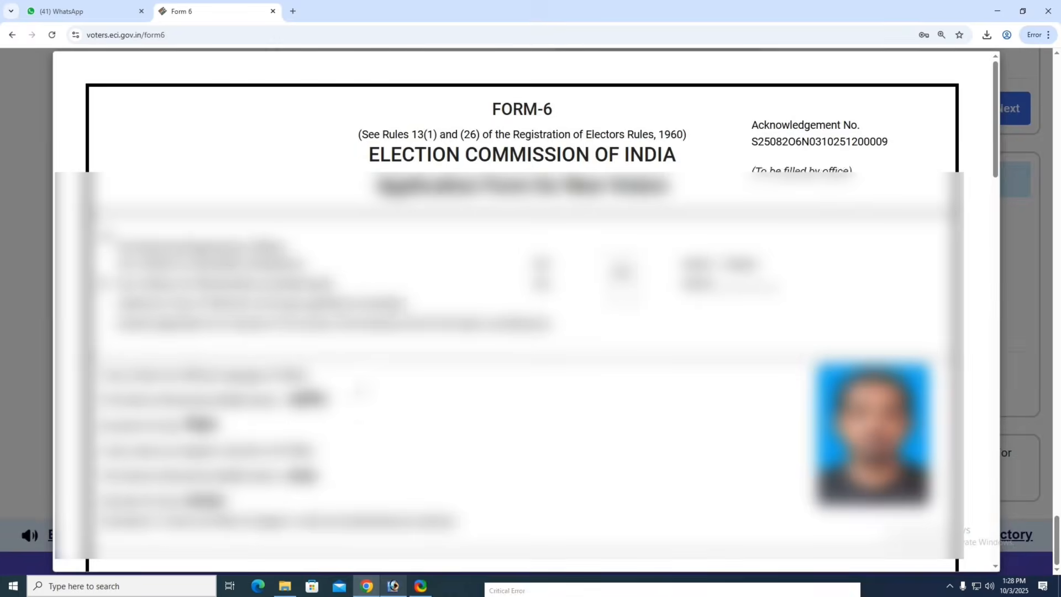
scroll(525, 310, "down", 2)
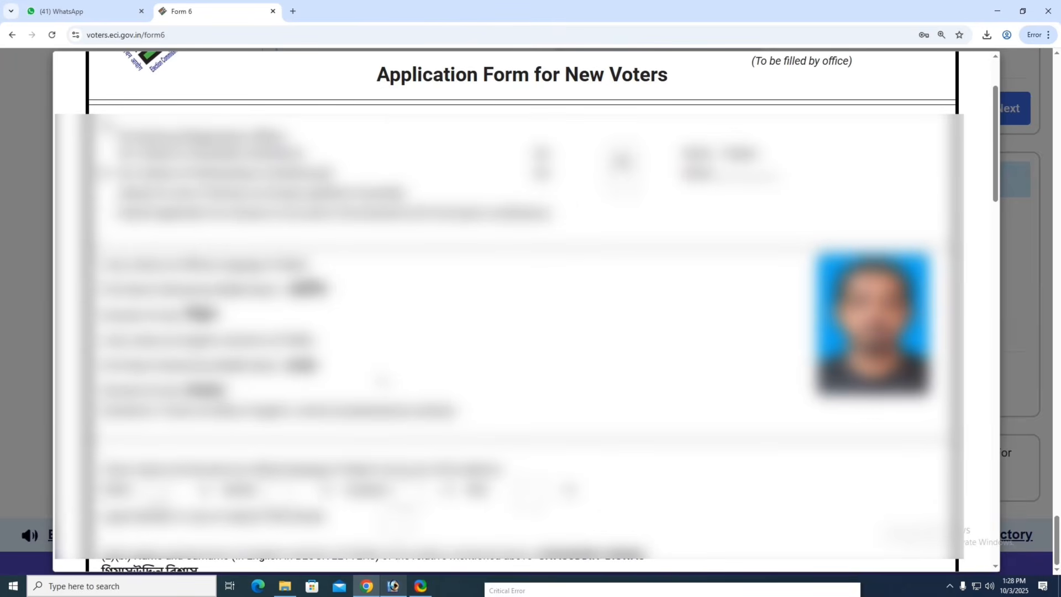
scroll(525, 310, "down", 5)
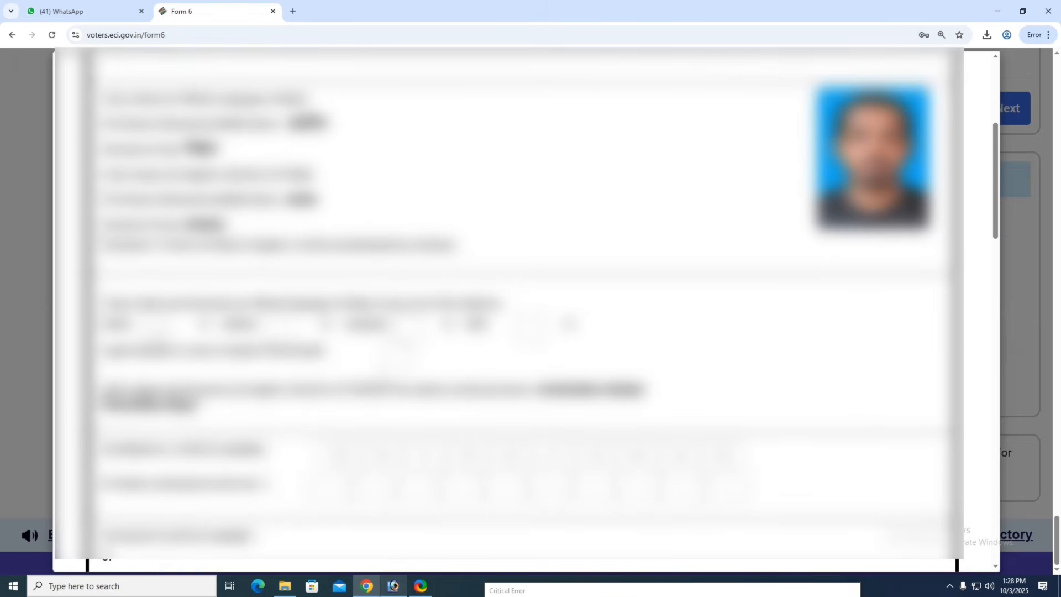
scroll(525, 310, "down", 5)
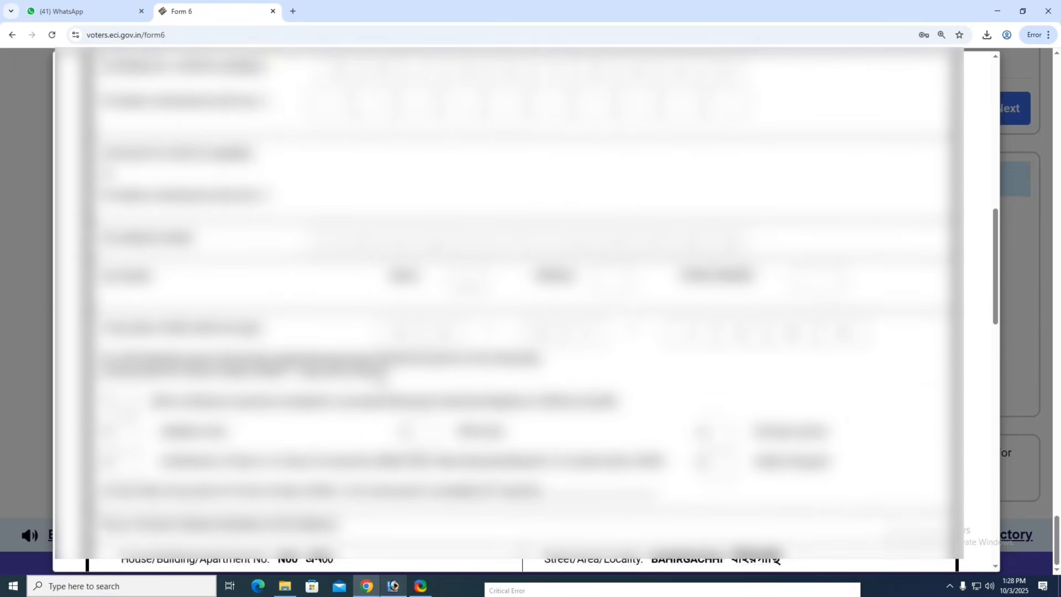
scroll(526, 310, "down", 3)
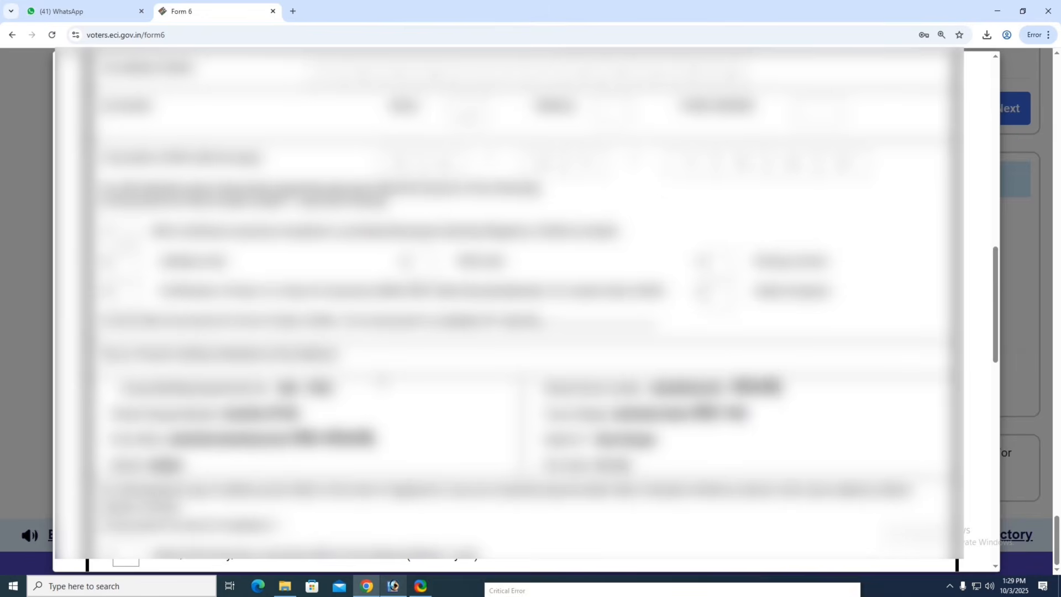
scroll(526, 310, "down", 8)
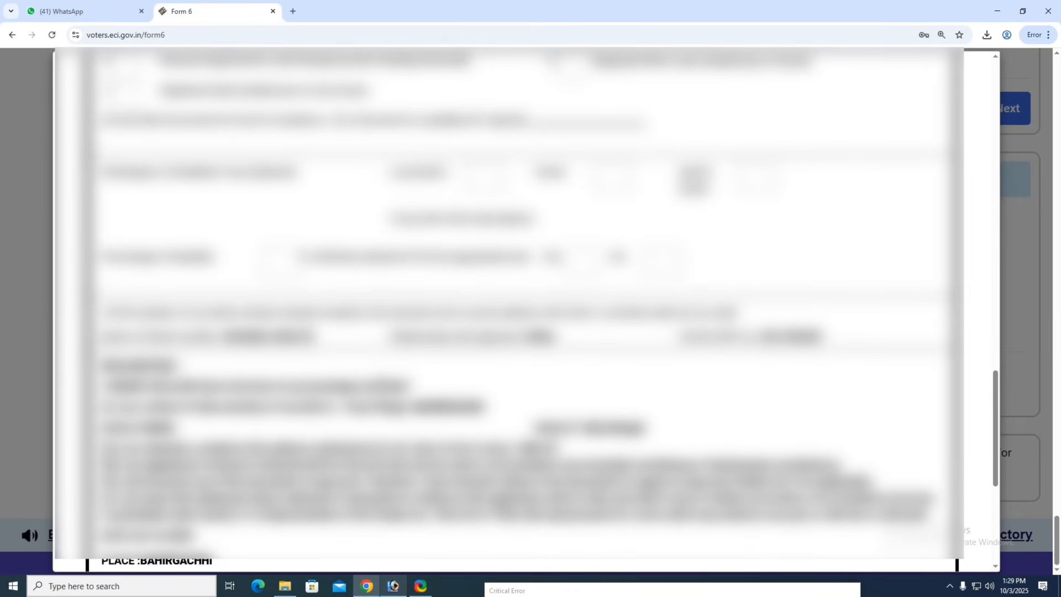
scroll(563, 422, "down", 6)
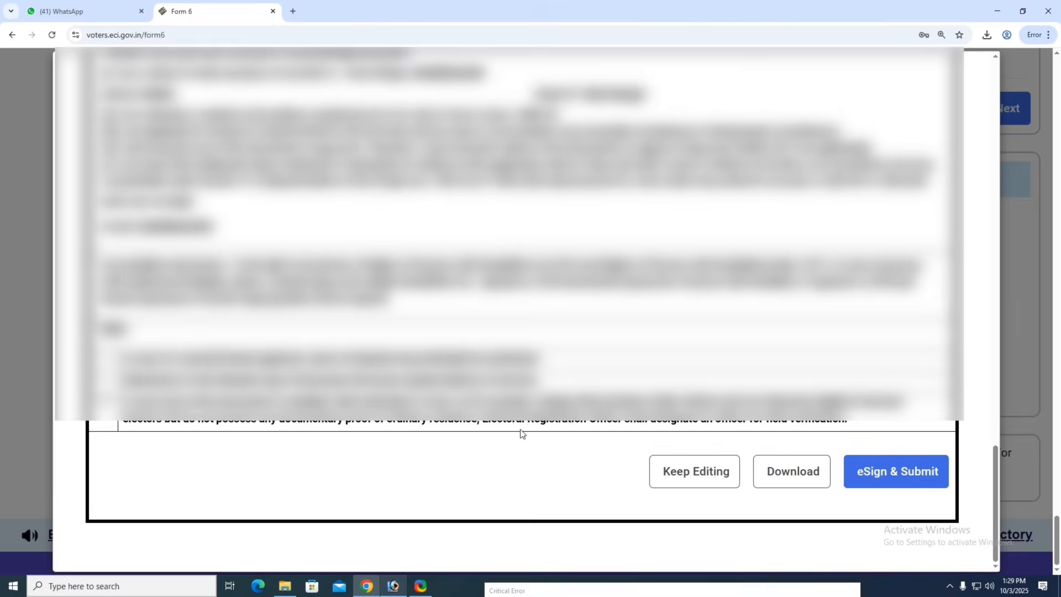
scroll(520, 433, "up", 10)
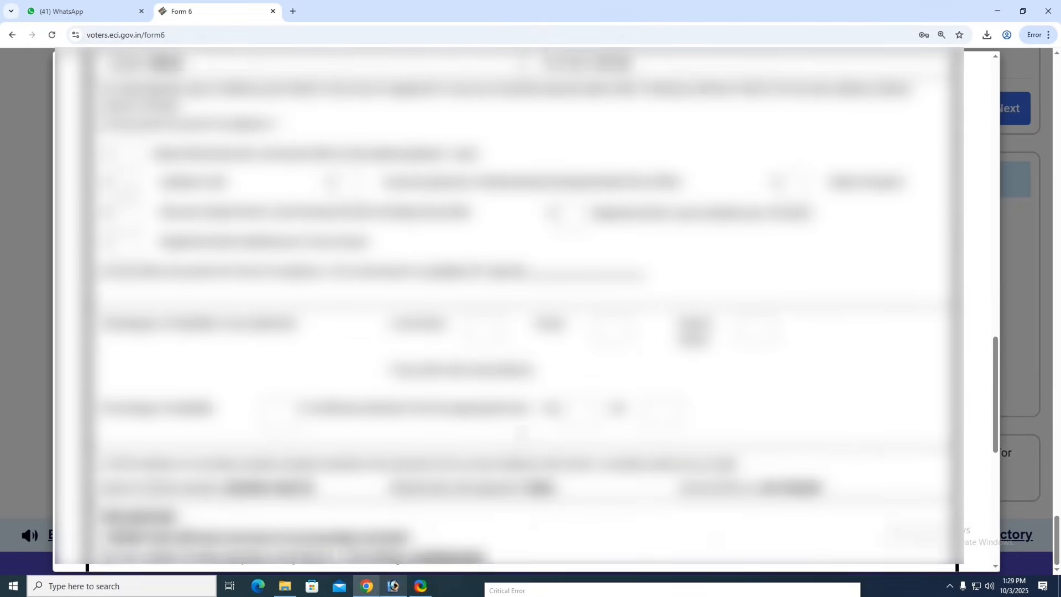
scroll(519, 433, "down", 10)
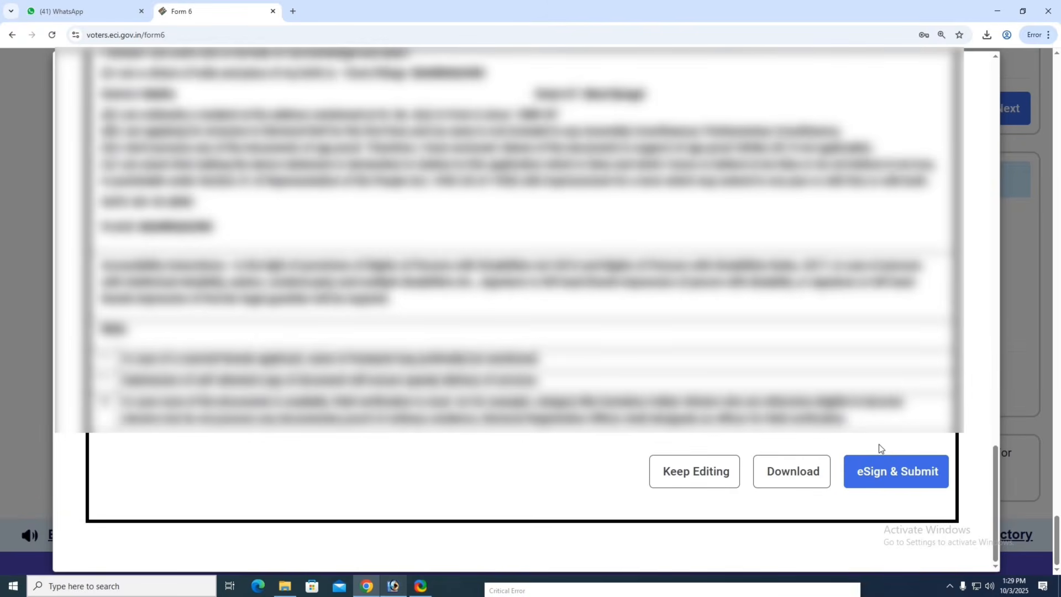
- Choose eSign & Submit for the previewed Form 6 and confirm with Yes
left_click(888, 473)
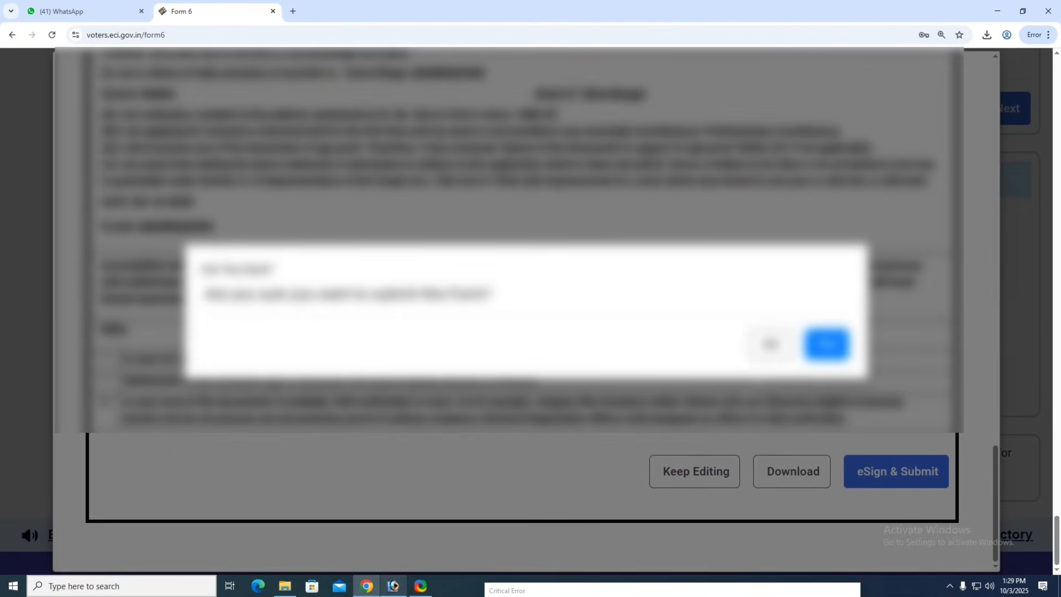
left_click(819, 349)
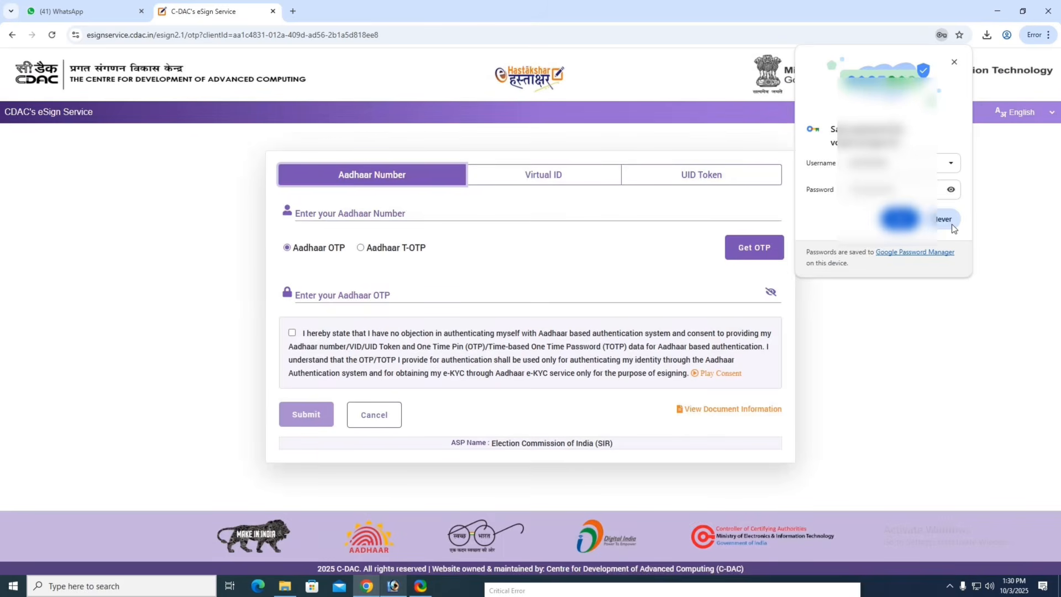
- Decline Chrome's password save and tick the Aadhaar authentication consent checkbox
left_click(946, 219)
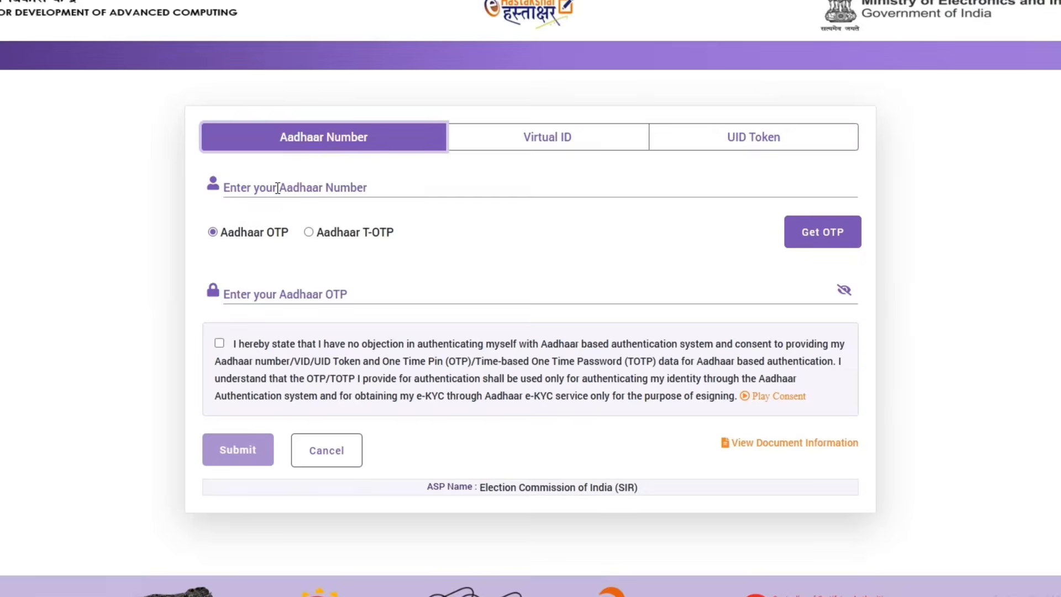
left_click(369, 215)
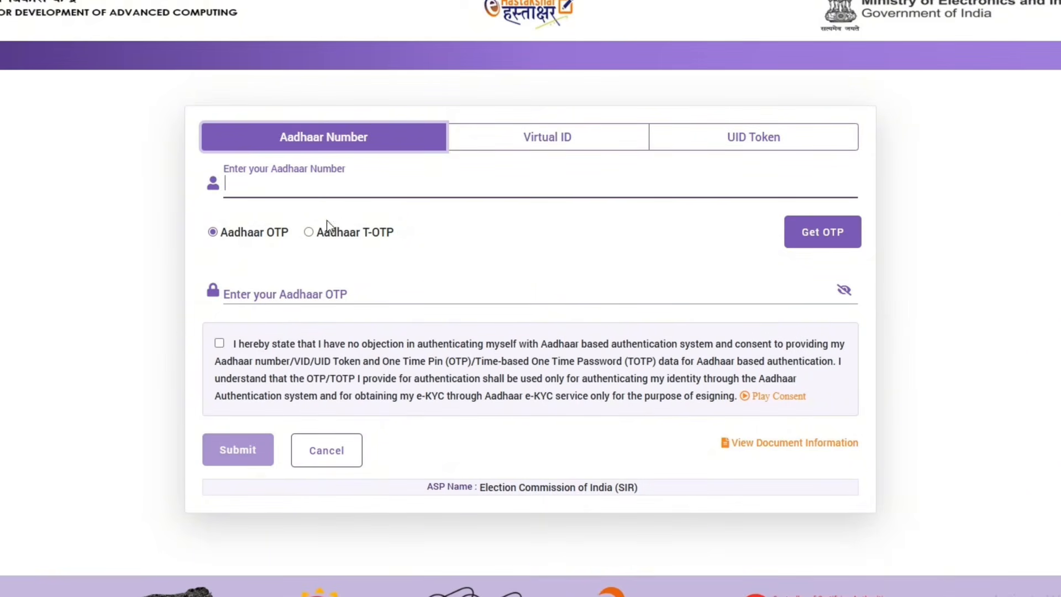
left_click(237, 237)
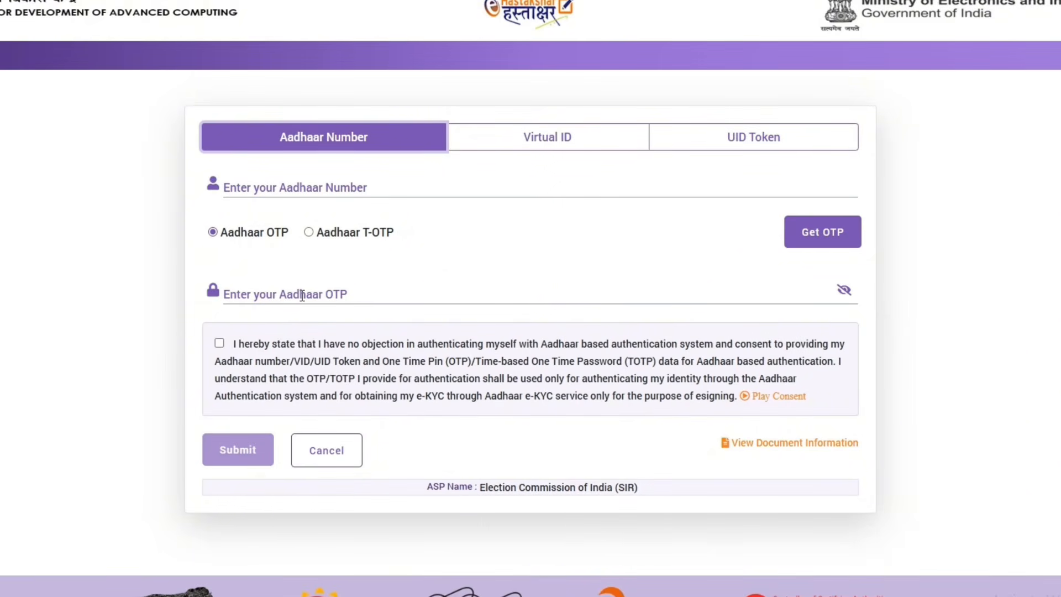
left_click(306, 186)
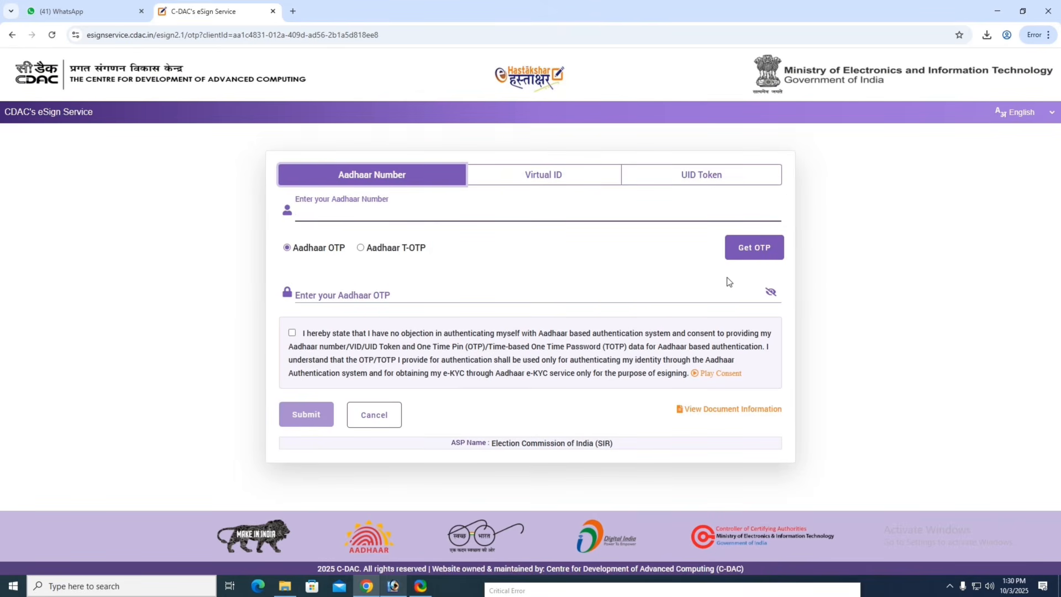
left_click(368, 310)
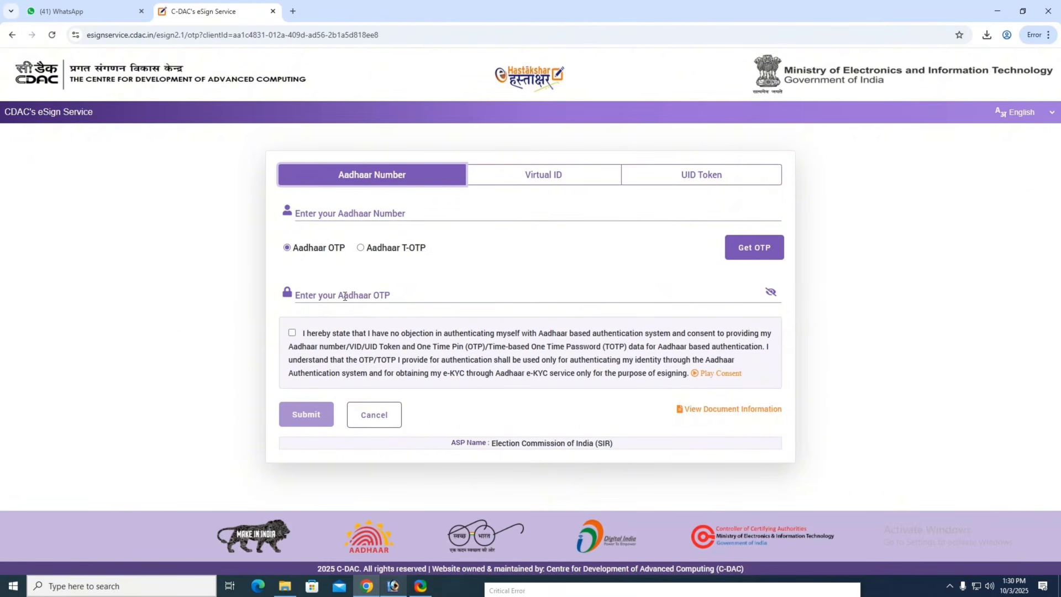
left_click(291, 332)
- Enter the Aadhaar number, request an OTP, accept consent and enter the received OTP
left_click(365, 215)
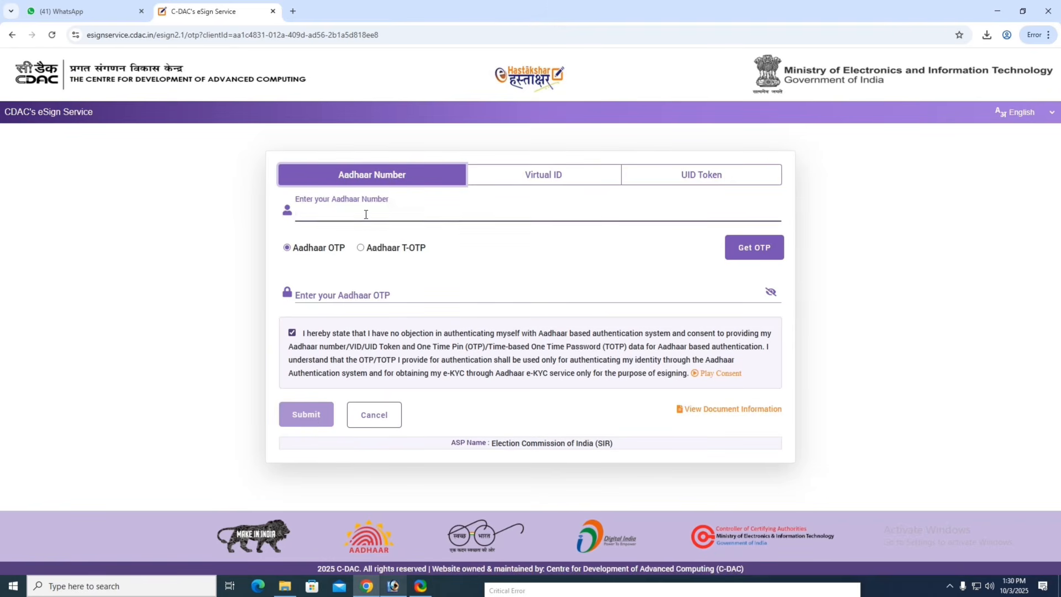
type("7")
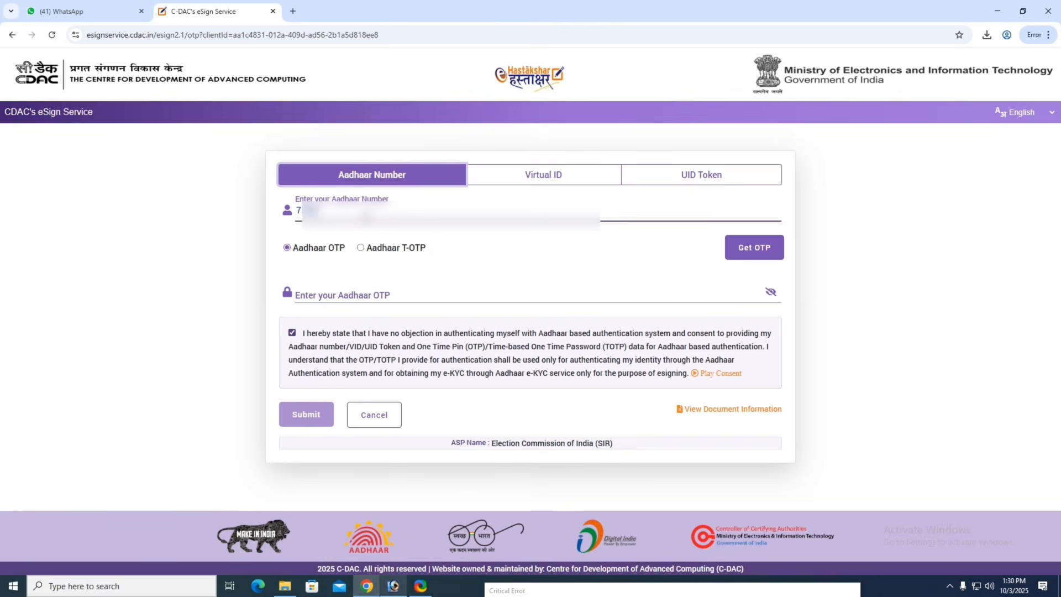
type("•••••••••")
left_click(742, 251)
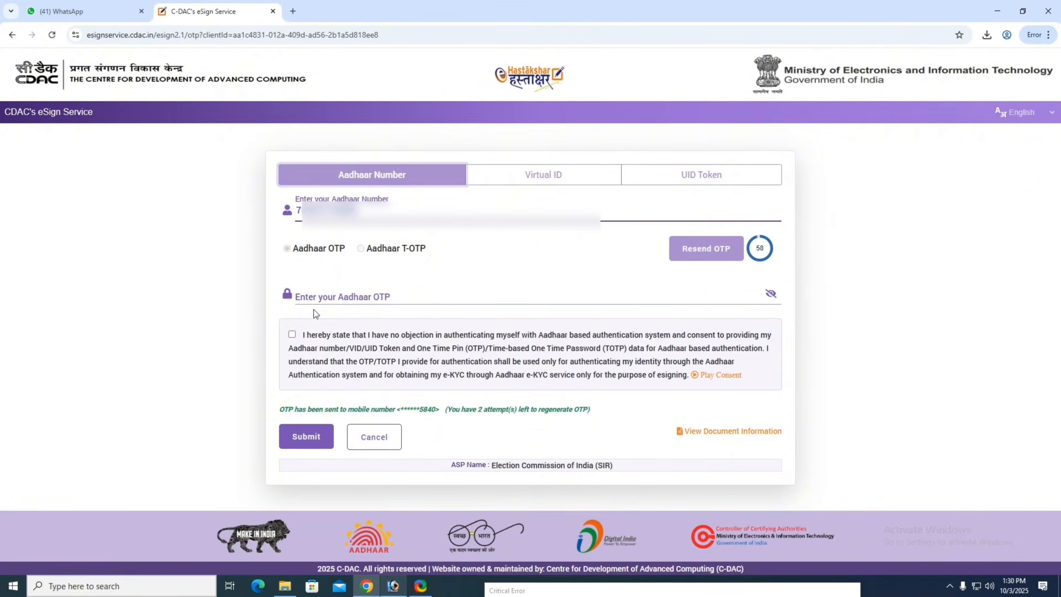
left_click(292, 334)
left_click(326, 300)
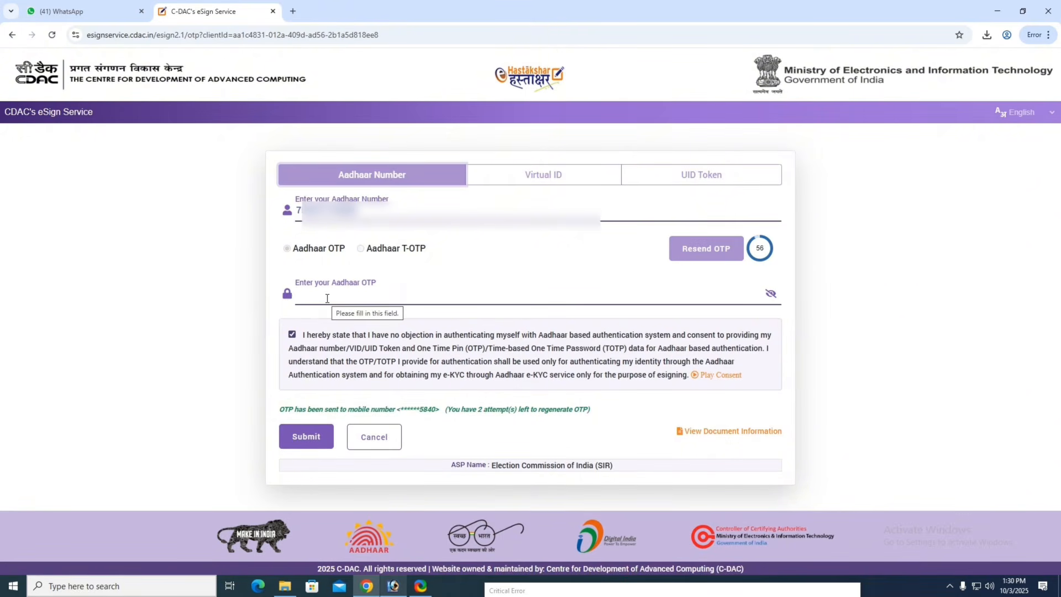
type("••••")
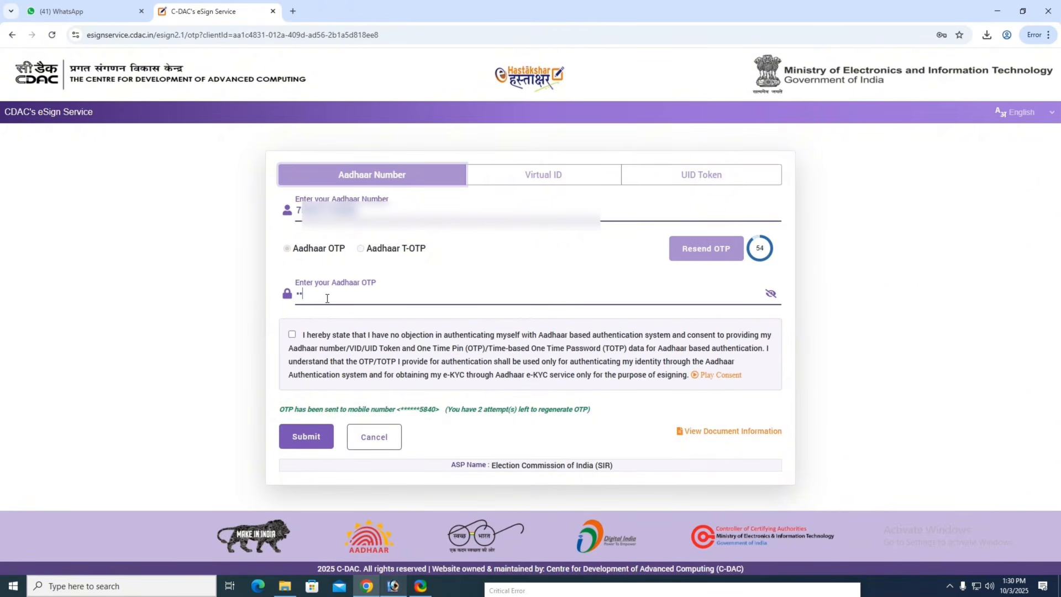
type("••")
- View the document hash information, close it, then cancel the eSign
left_click(723, 434)
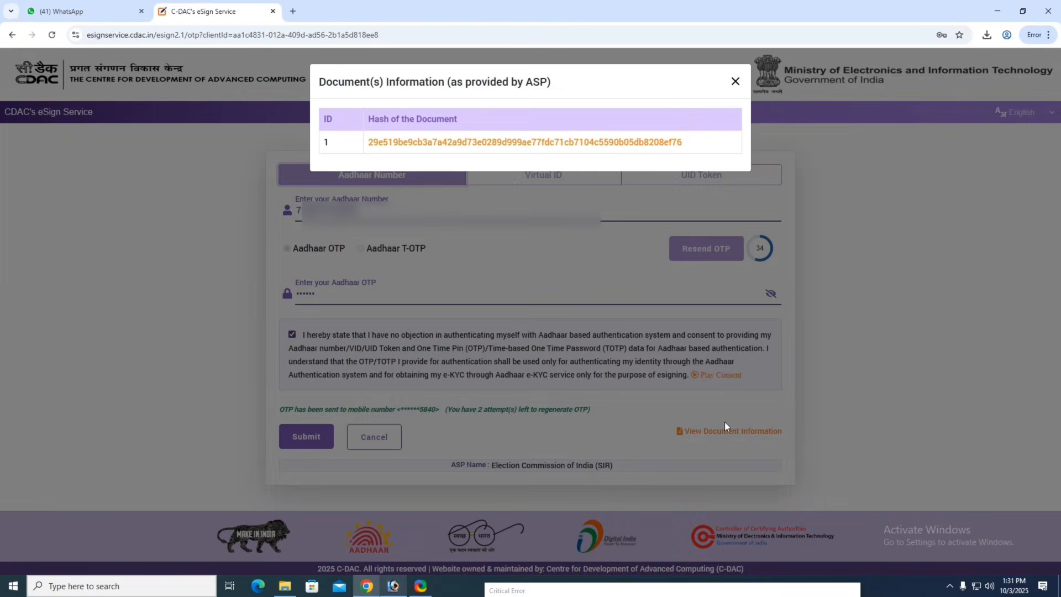
left_click(758, 84)
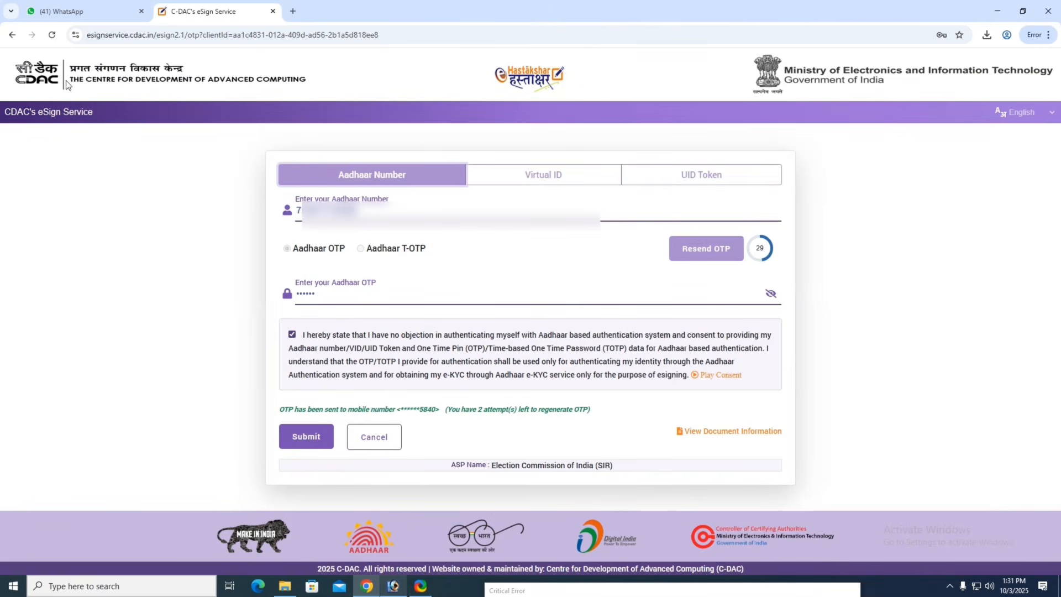
left_click(376, 439)
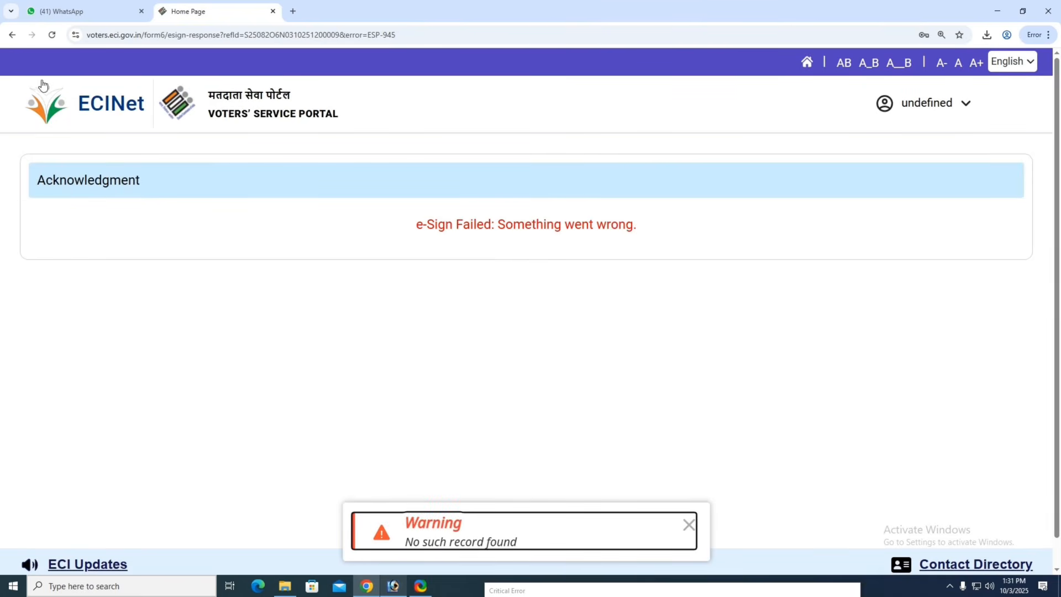
- Return to the portal home via the ECINet logo and open Track Application Status
left_click(97, 104)
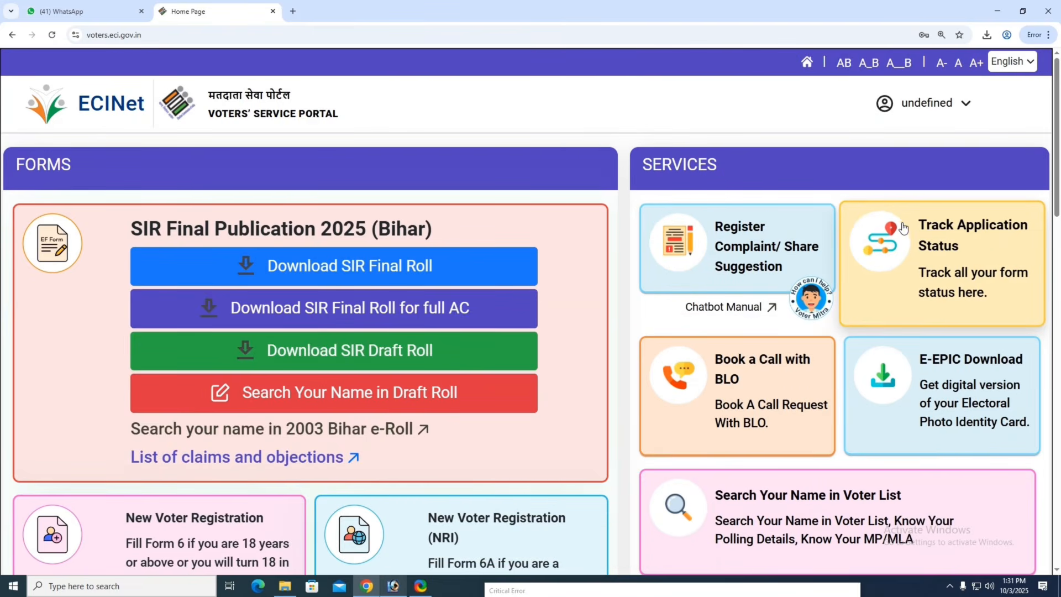
left_click(1002, 297)
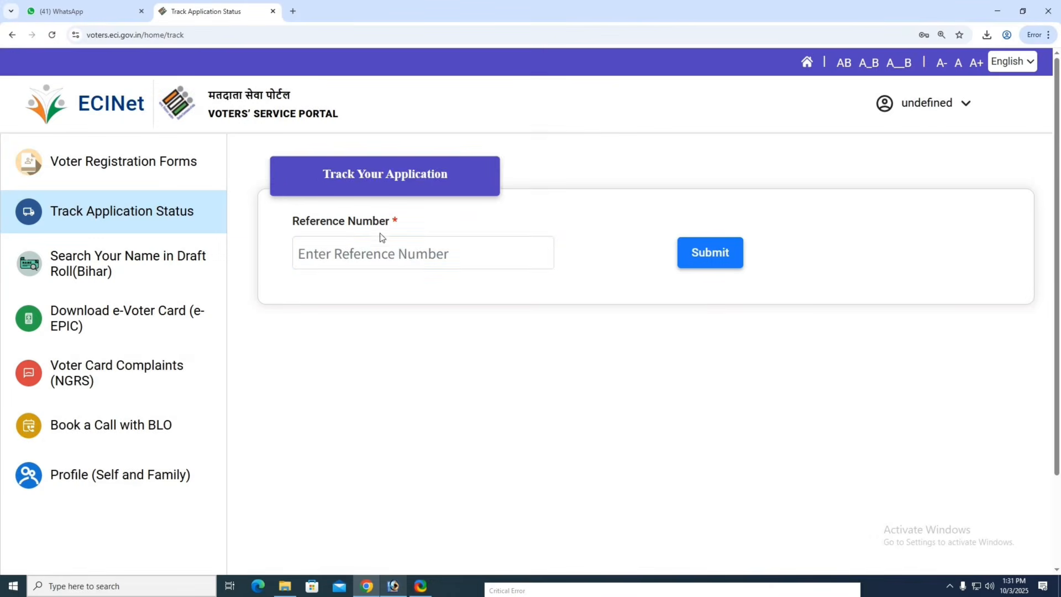
- Focus the Reference Number field, then go back to the home page via the ECINet logo
left_click(343, 248)
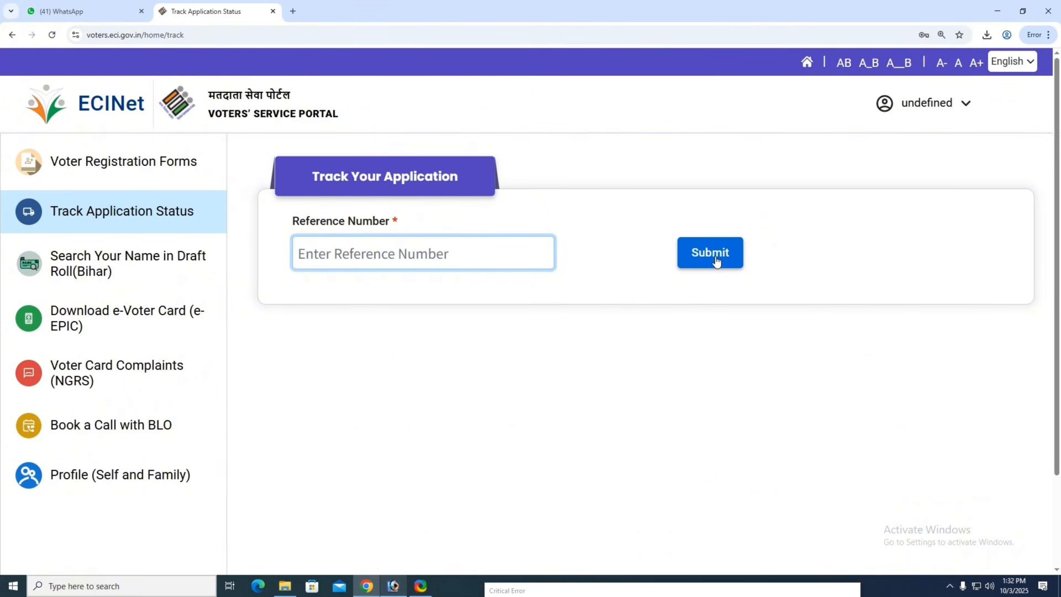
left_click(112, 99)
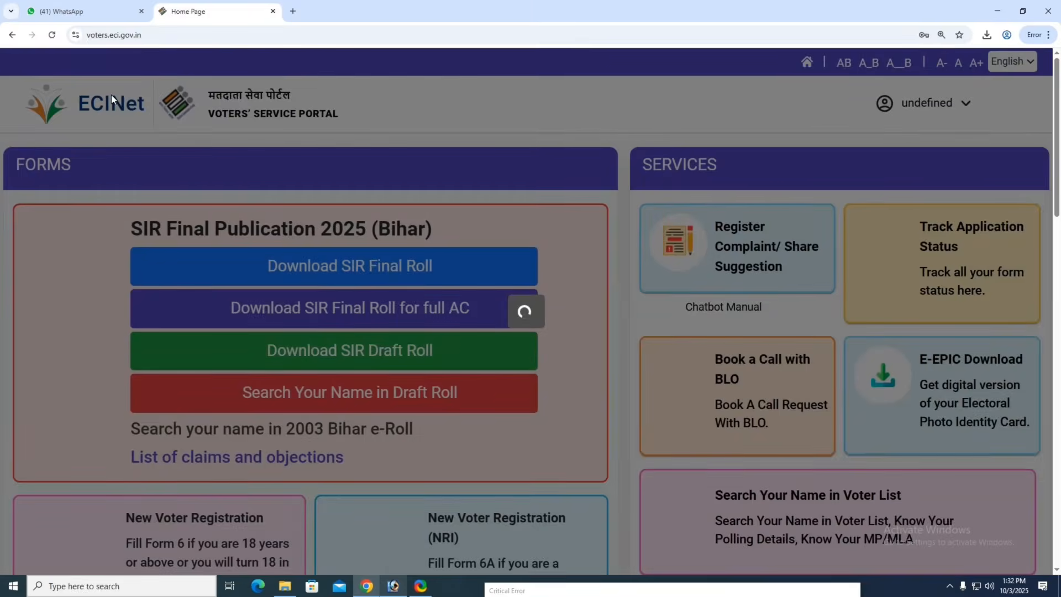